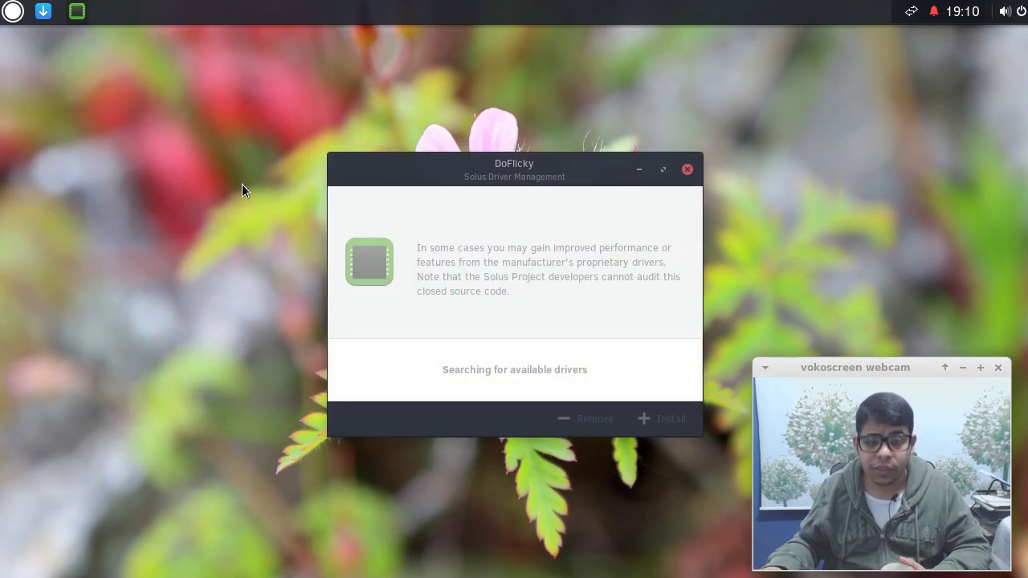
Move the DoFlicky driver manager window to the upper left, then close it.
drag(465, 169, 216, 105)
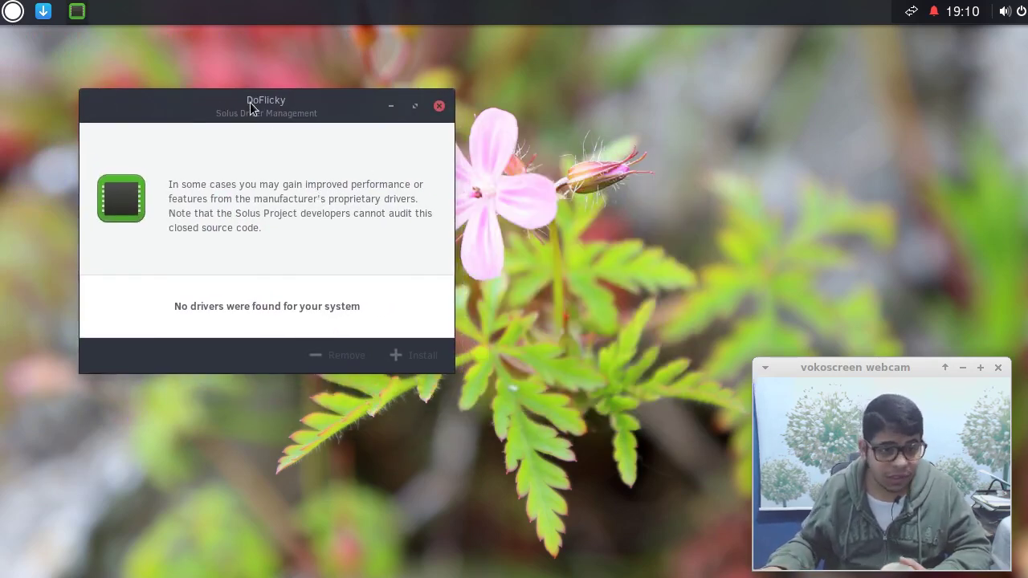
drag(255, 106, 290, 101)
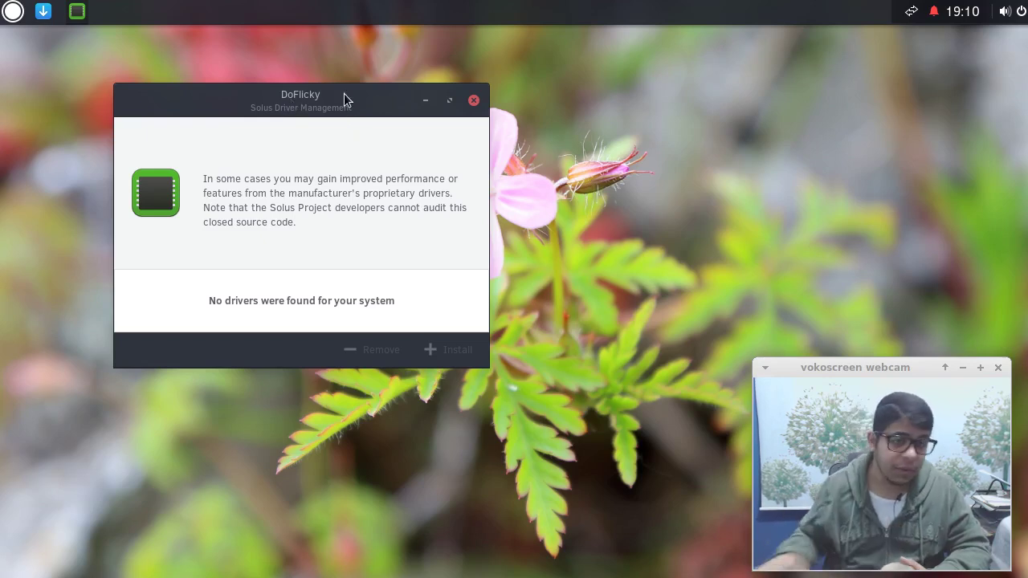
click(473, 100)
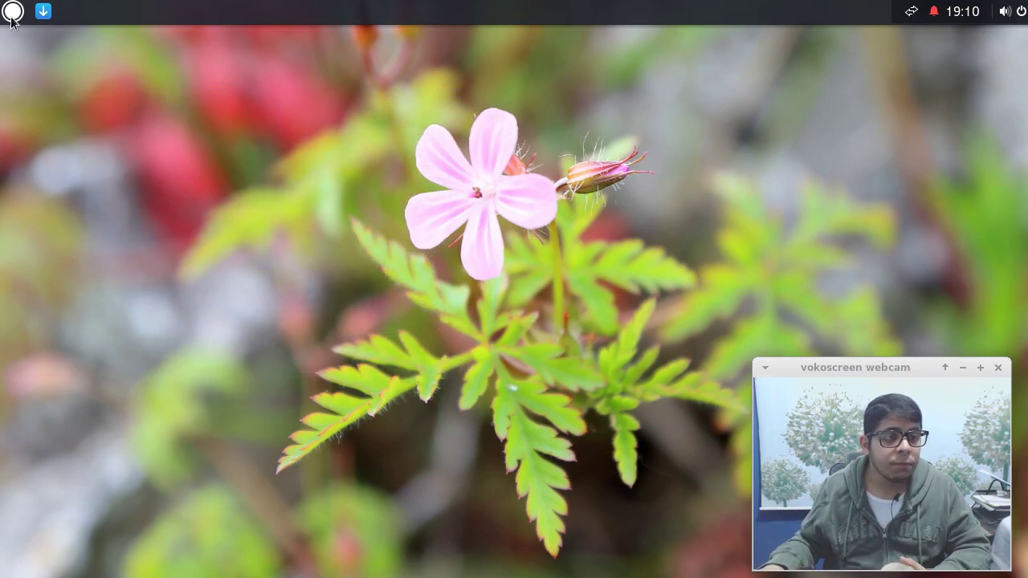
Show the Utilities programs in the Budgie application menu.
click(12, 12)
click(73, 285)
click(69, 303)
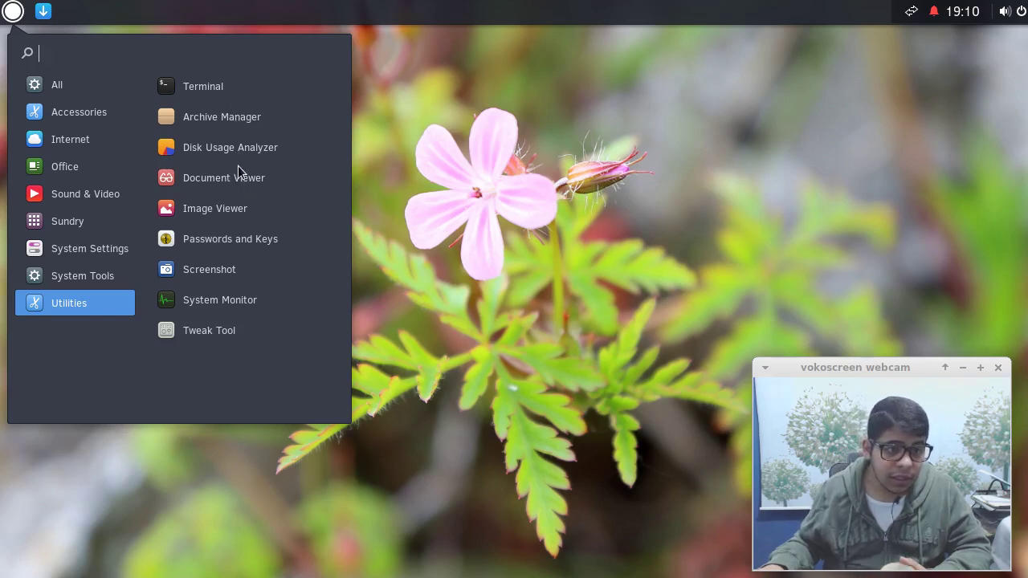
Launch System Monitor, look at its process view options, then close it.
click(213, 310)
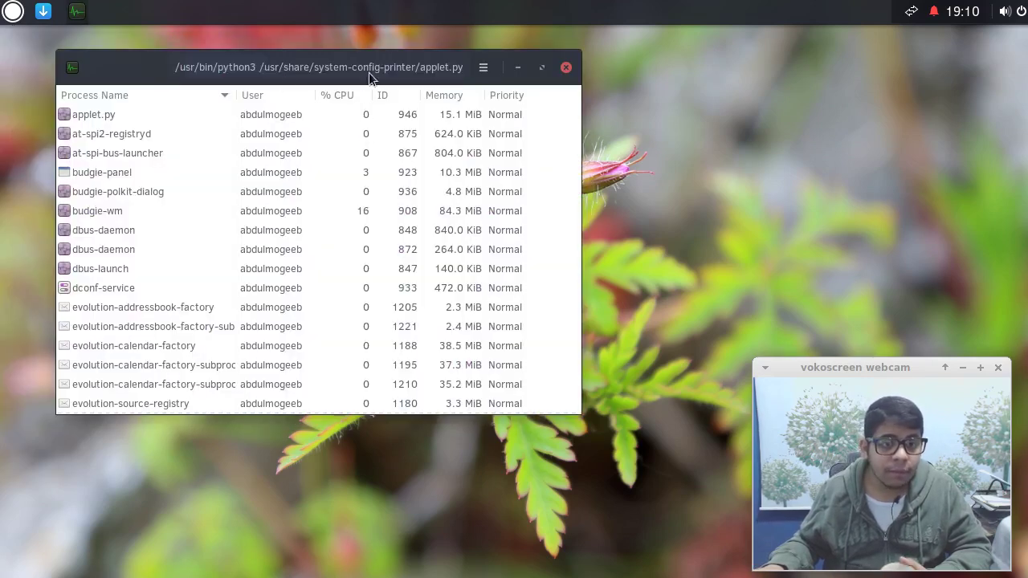
drag(161, 68, 175, 63)
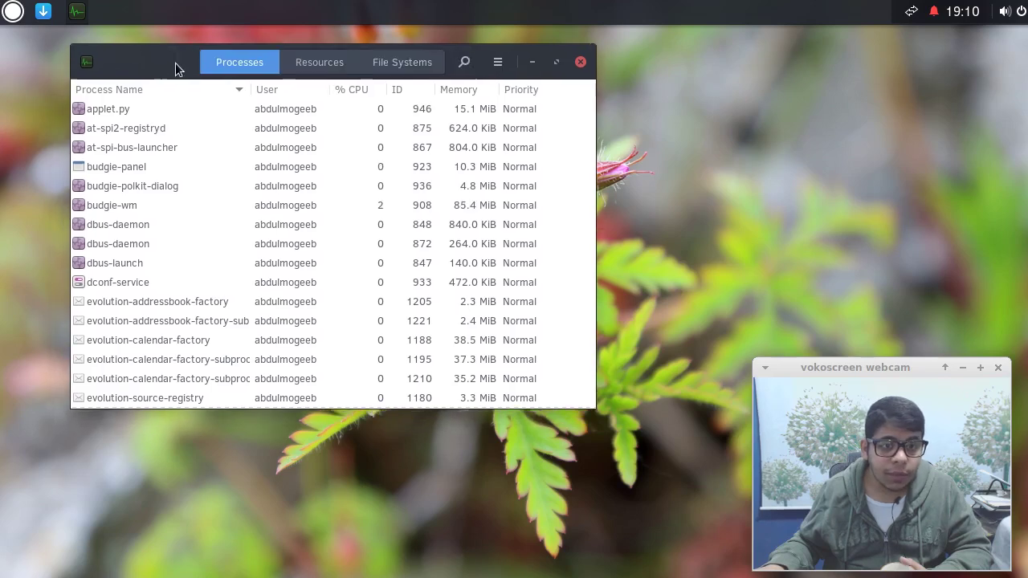
click(496, 65)
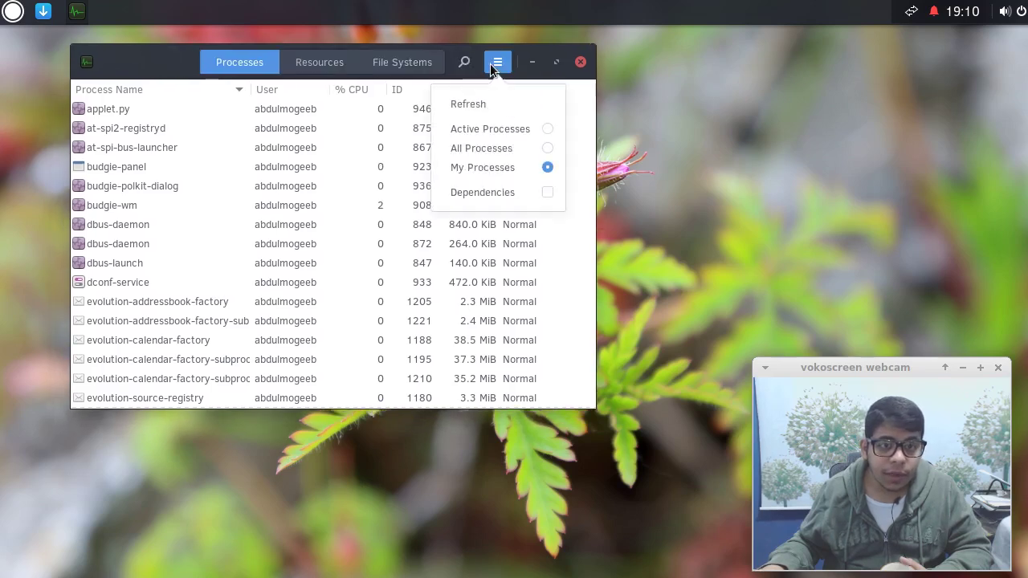
click(577, 65)
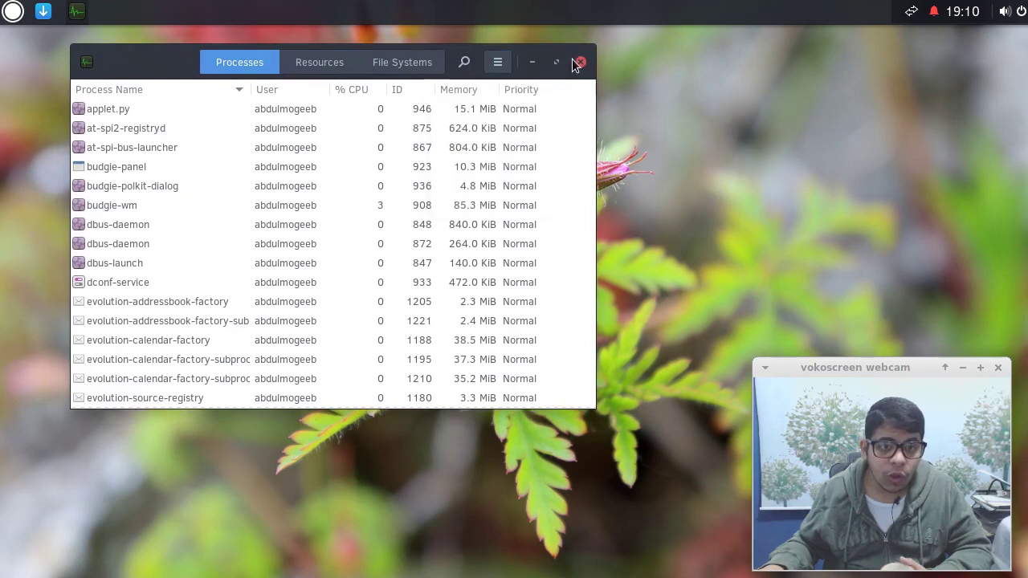
click(580, 63)
Run uname -a in Terminal, highlight kernel version 4.4.3, then close the terminal.
click(14, 11)
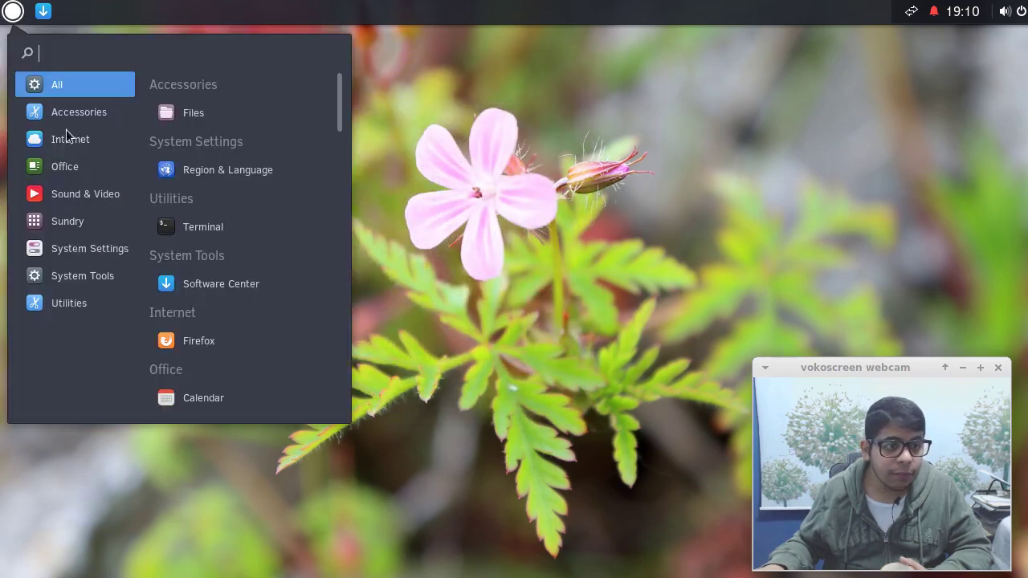
click(208, 228)
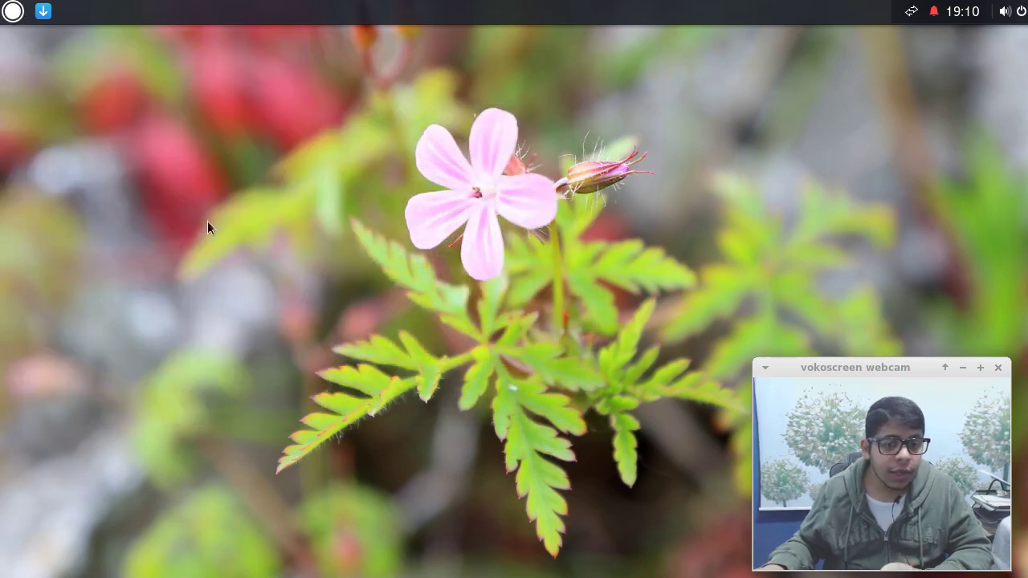
text(uname -a)
key(Return)
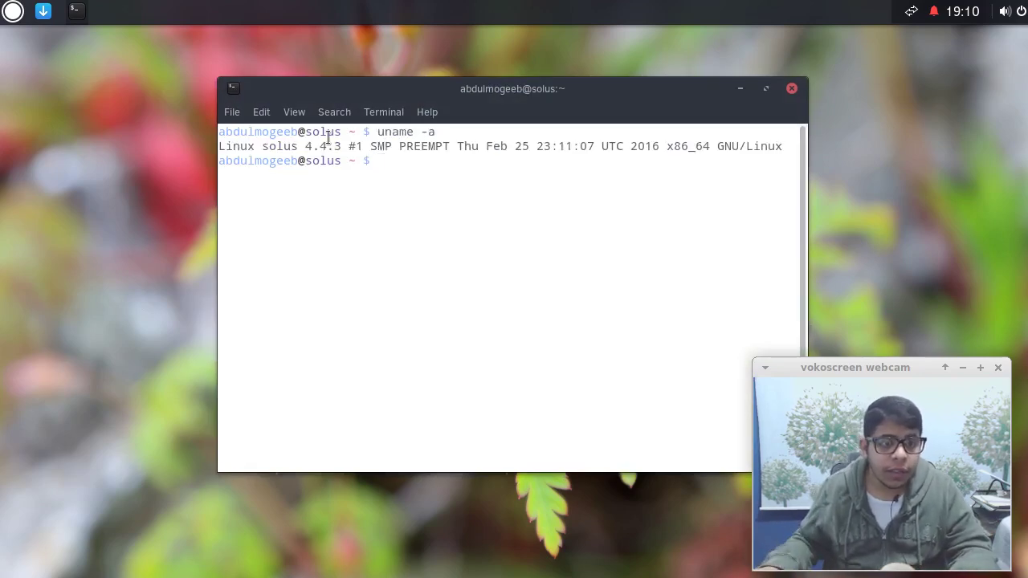
drag(306, 146, 340, 146)
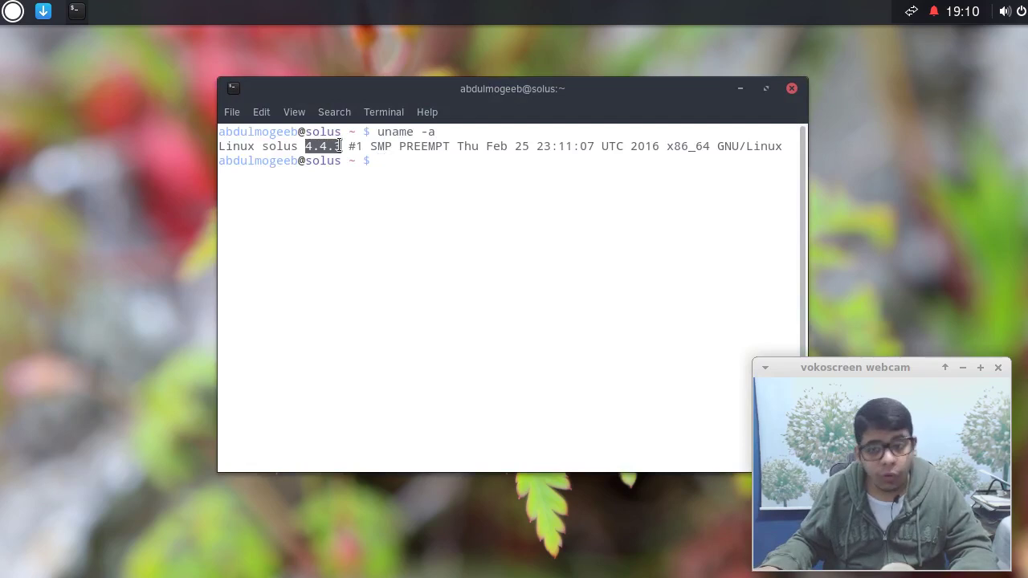
click(339, 146)
drag(339, 147, 299, 147)
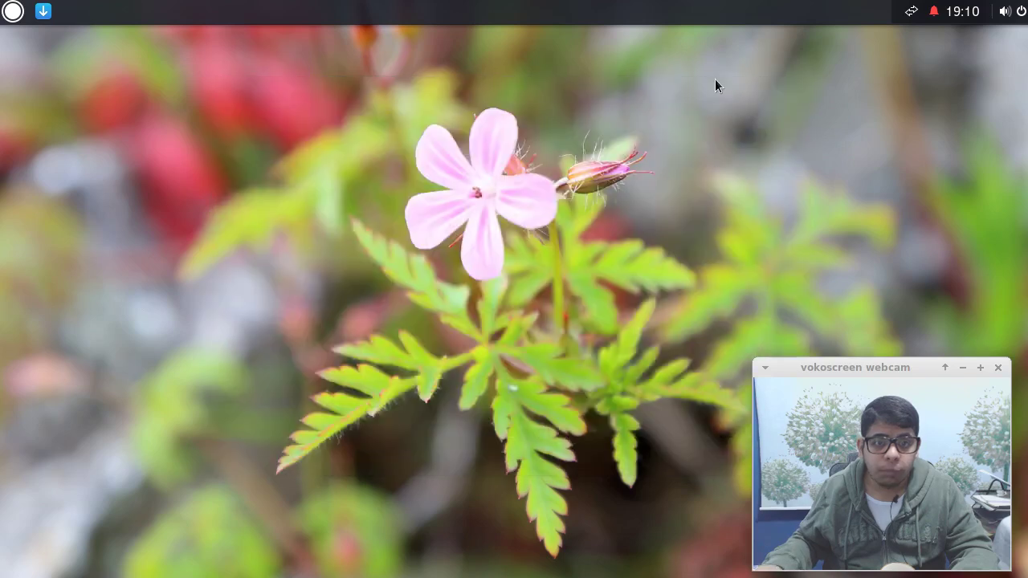
click(792, 89)
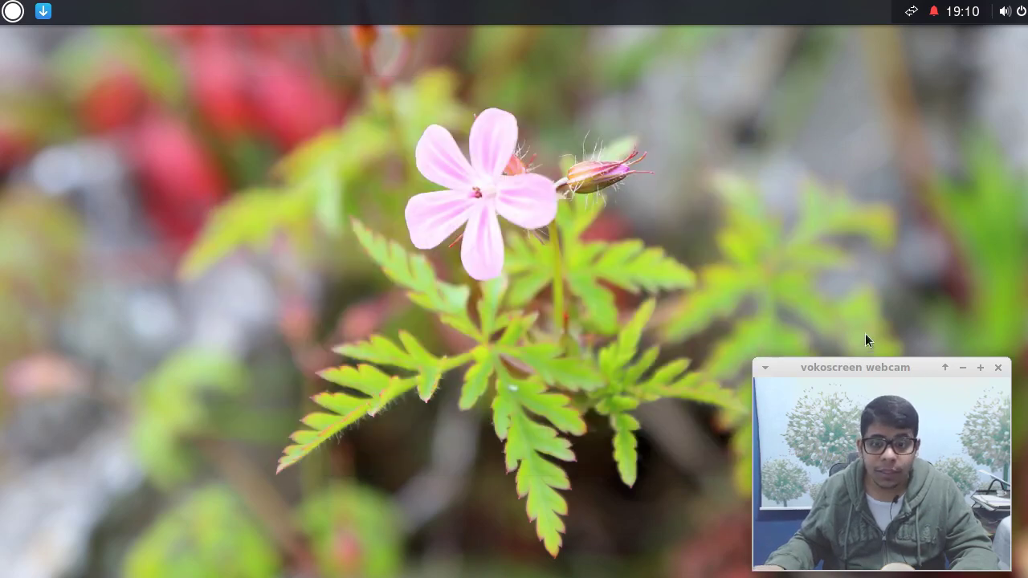
Open the Raven side panel, peek at its settings, and cancel the power-off dialog.
drag(866, 364, 113, 370)
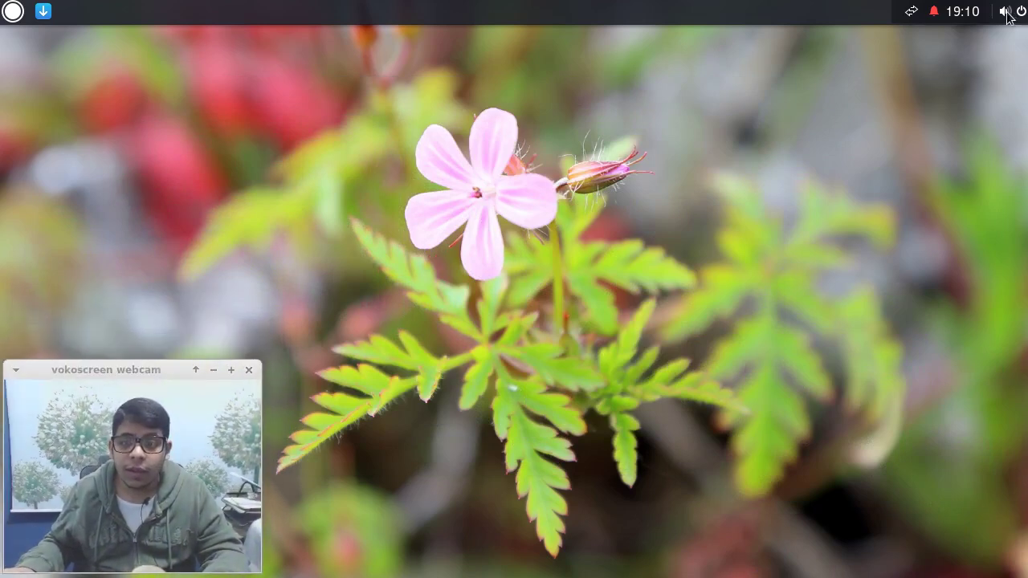
click(1011, 12)
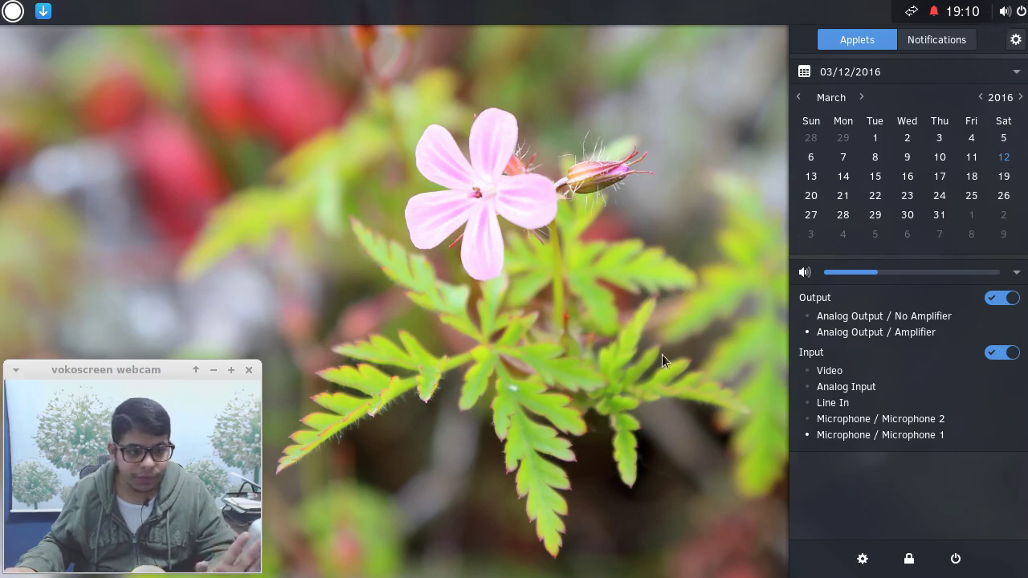
click(1016, 41)
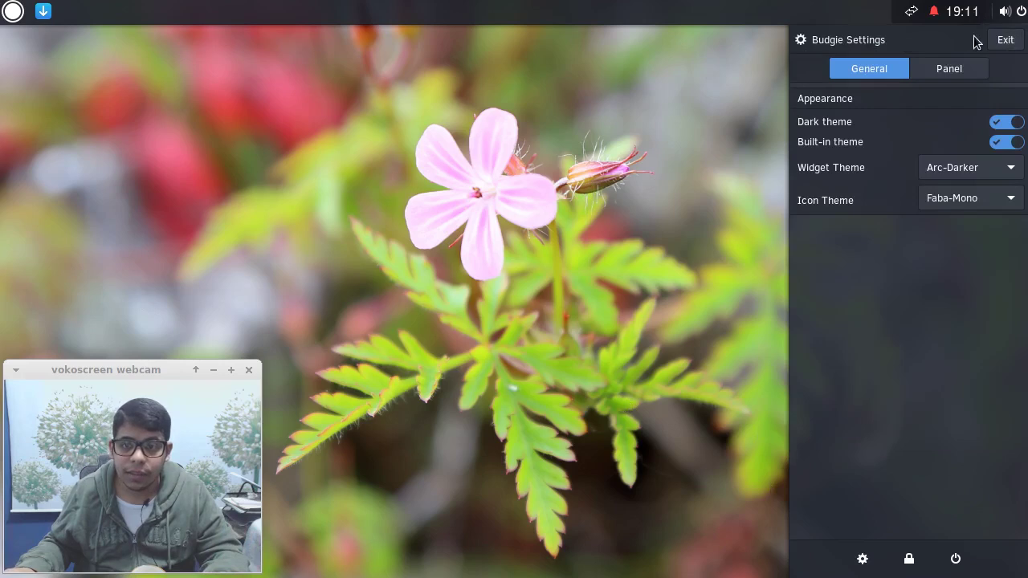
click(1009, 41)
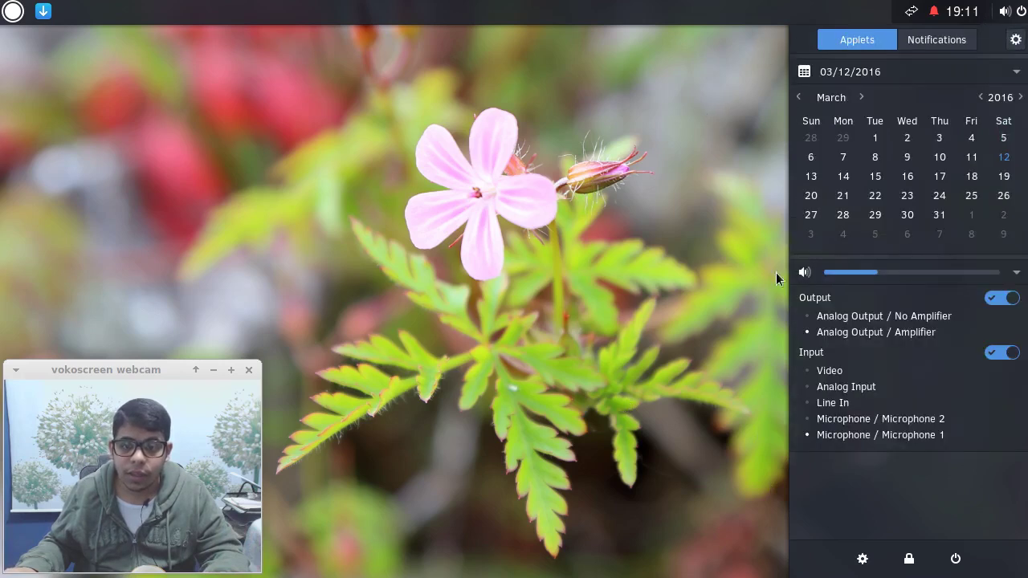
click(955, 559)
click(420, 338)
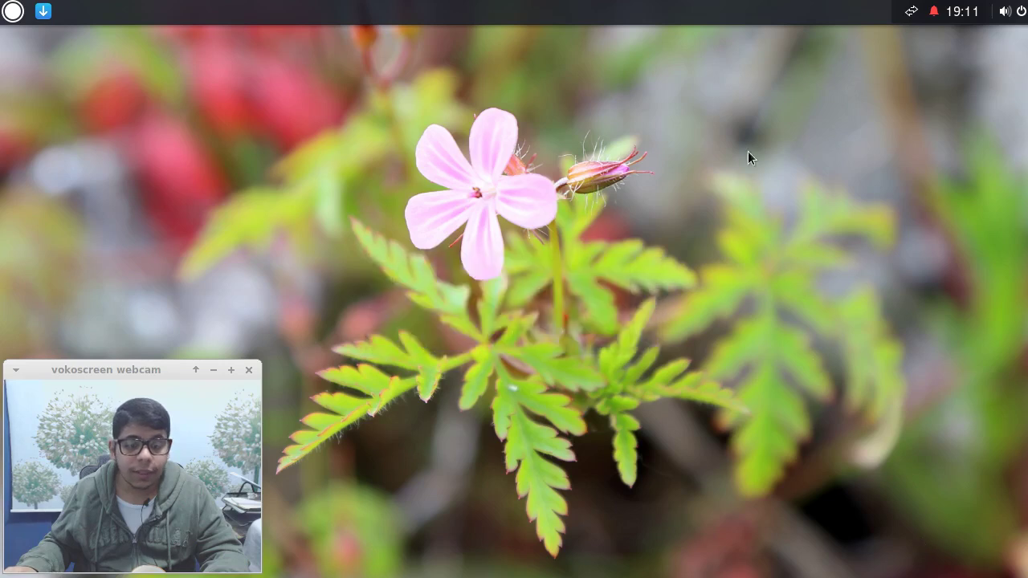
Check the wired network menu and the notifications panel in the top bar tray.
click(922, 14)
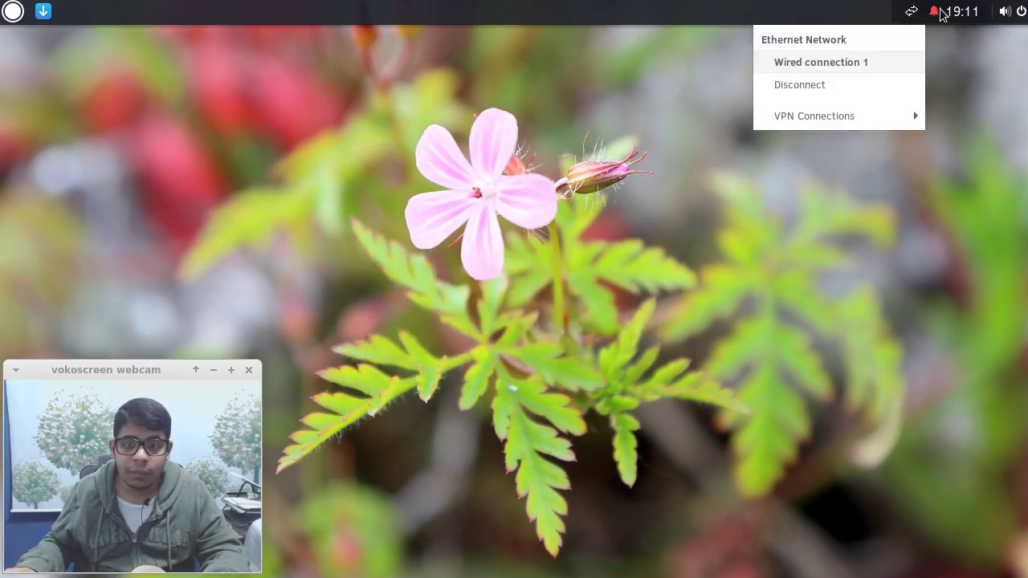
click(941, 15)
click(937, 14)
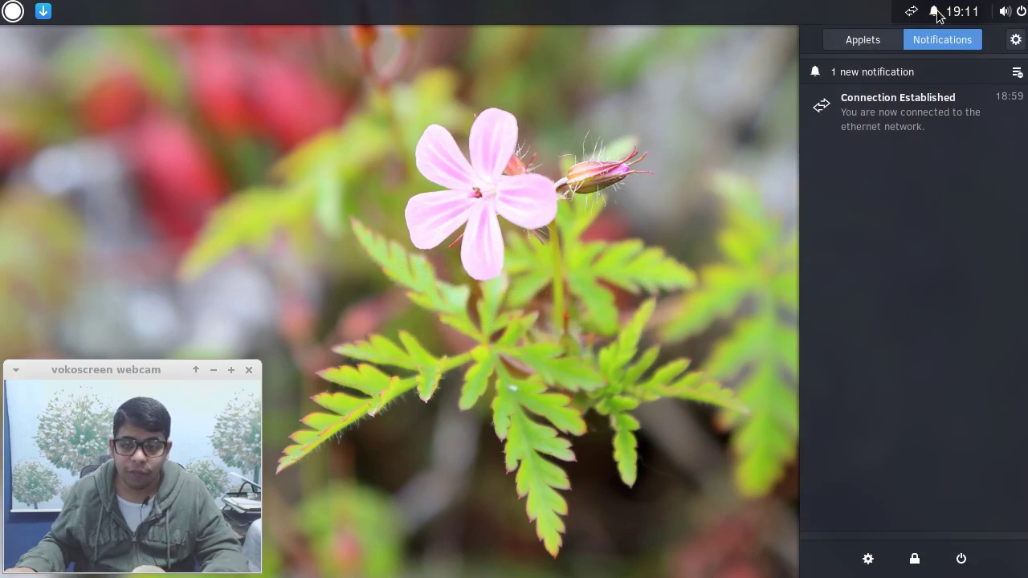
click(937, 15)
click(937, 14)
click(959, 14)
click(911, 11)
click(934, 12)
click(935, 11)
click(959, 13)
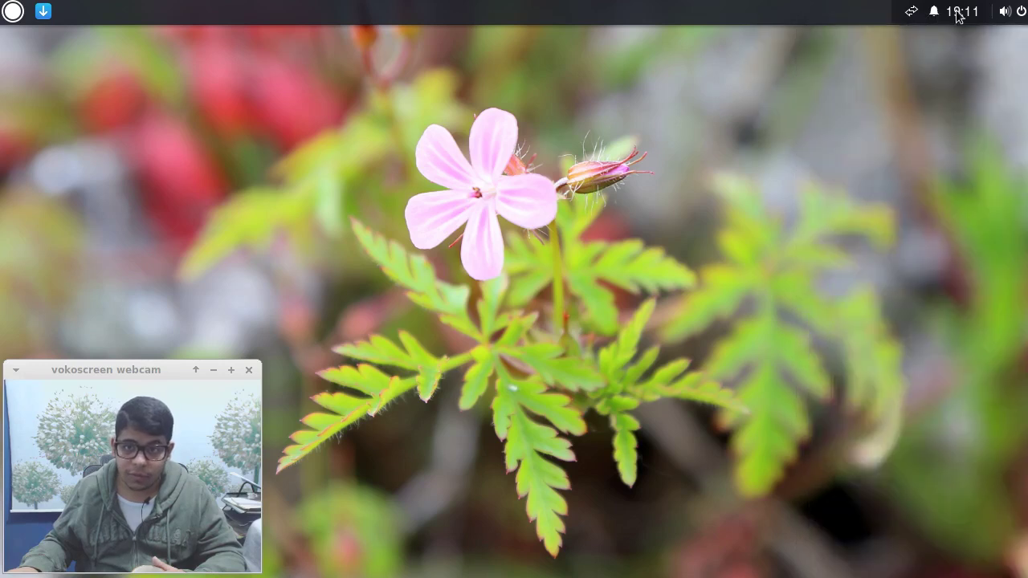
Clear the Connection Established notification in Raven and show Budgie Settings.
click(1021, 11)
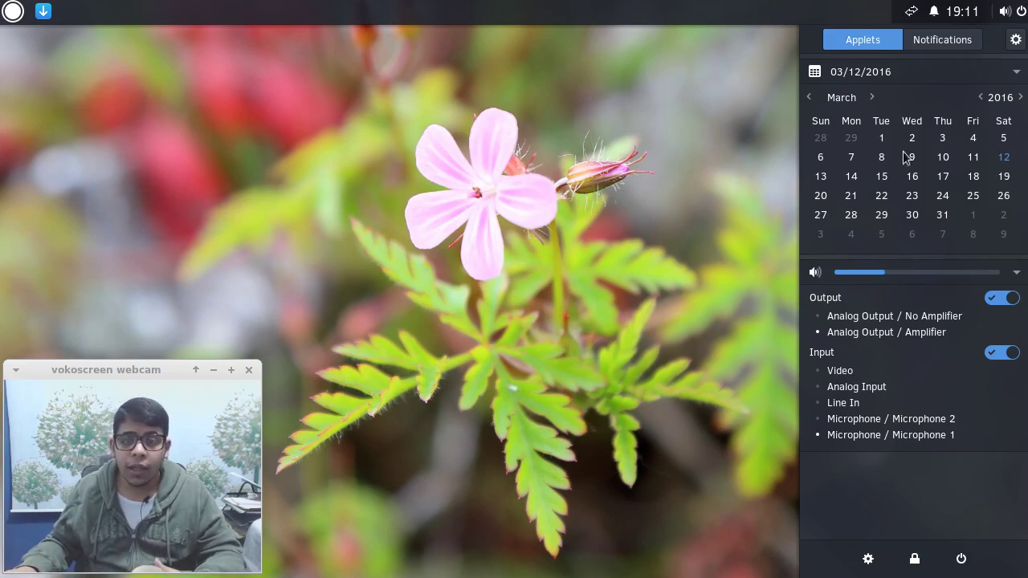
click(919, 44)
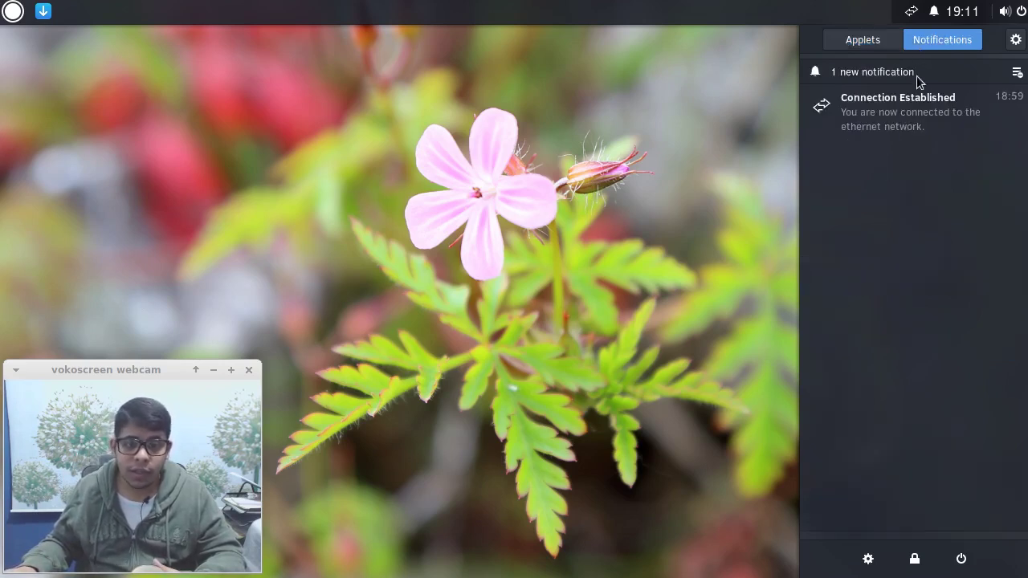
click(1018, 73)
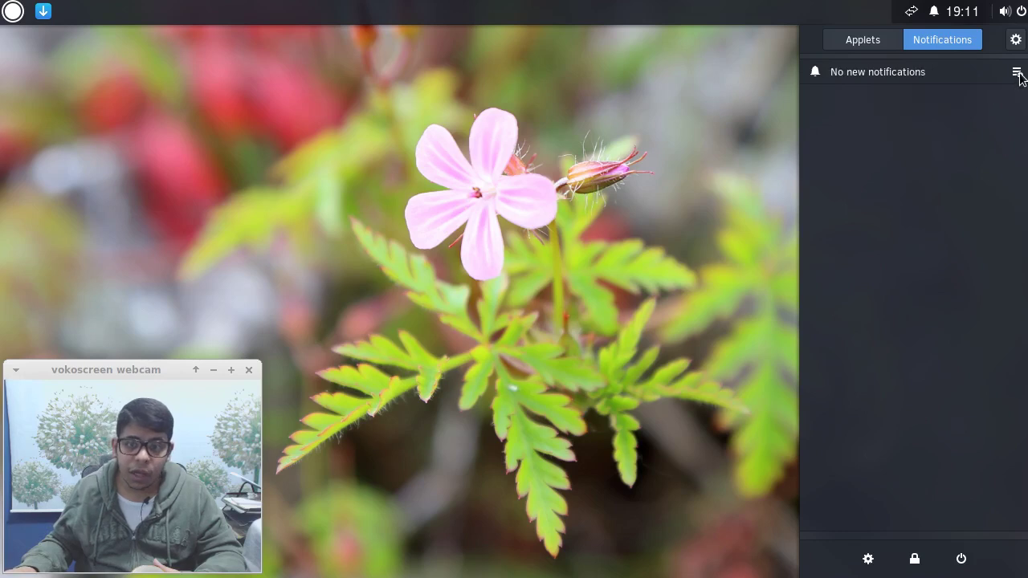
click(1019, 39)
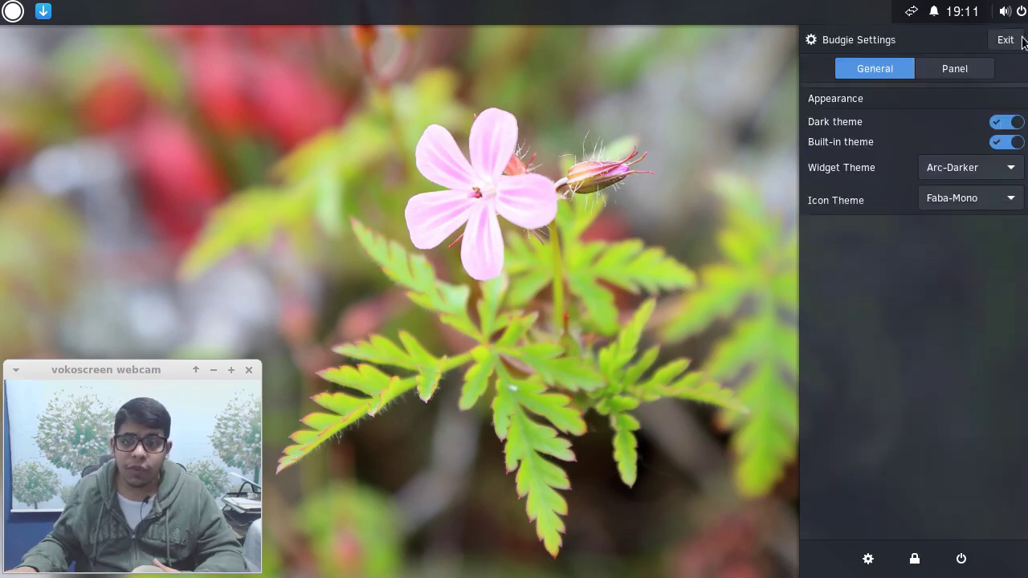
Turn off the dark theme in Raven's Budgie Settings.
click(12, 13)
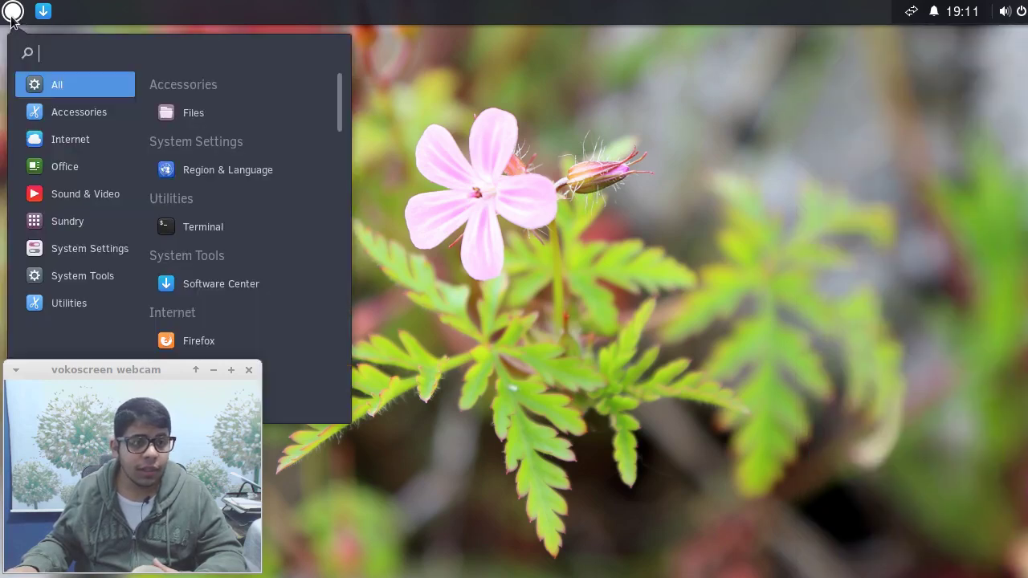
click(14, 16)
click(1021, 13)
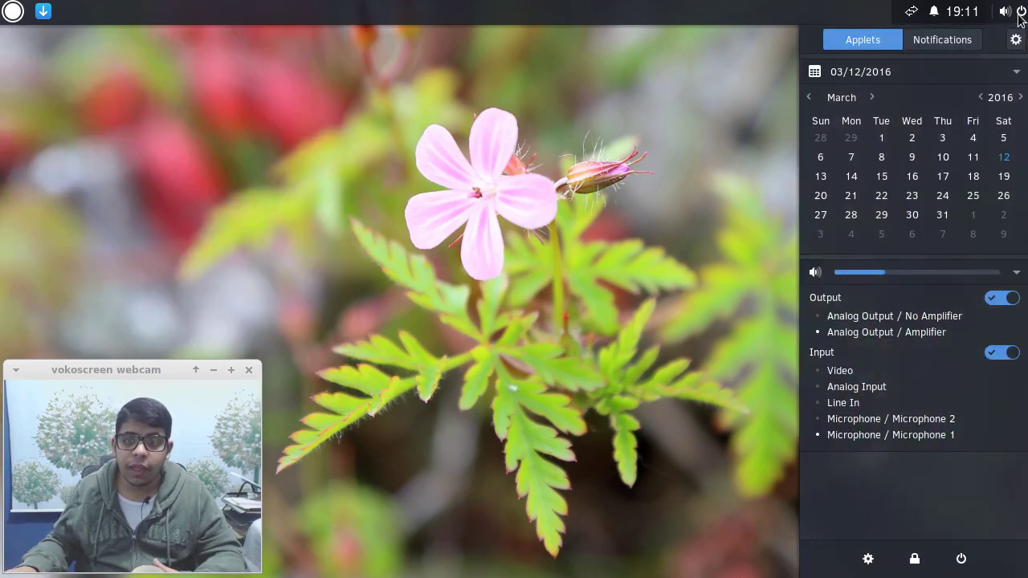
click(968, 46)
click(1016, 40)
click(1008, 123)
Turn the dark theme back on and switch off the built-in theme.
click(14, 17)
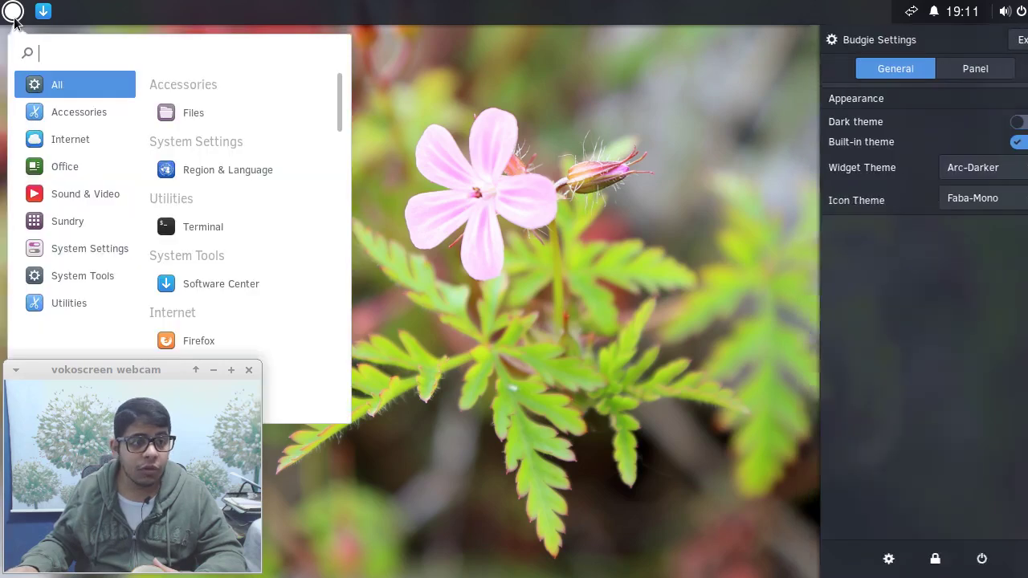
click(13, 18)
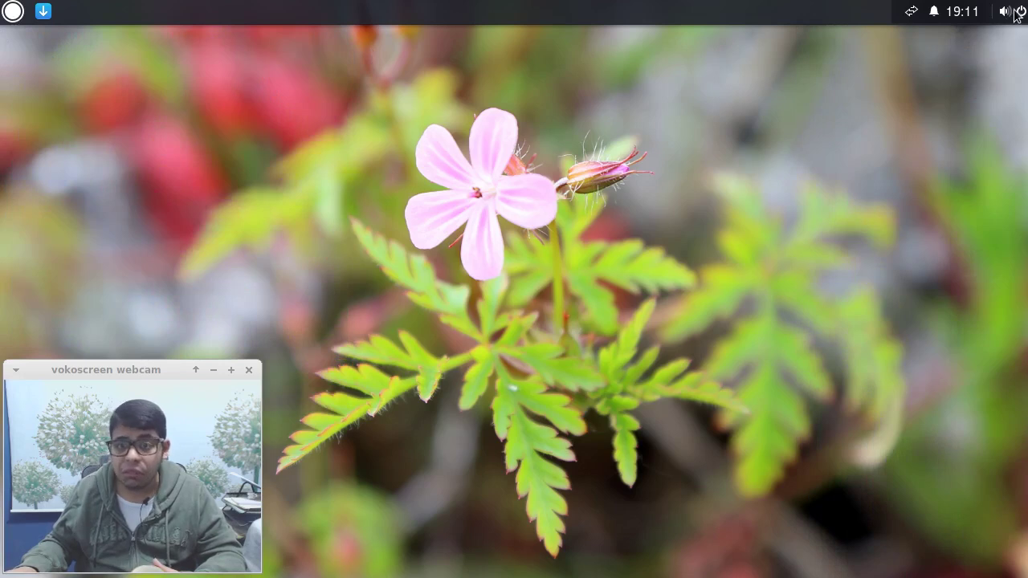
click(1016, 14)
click(1016, 40)
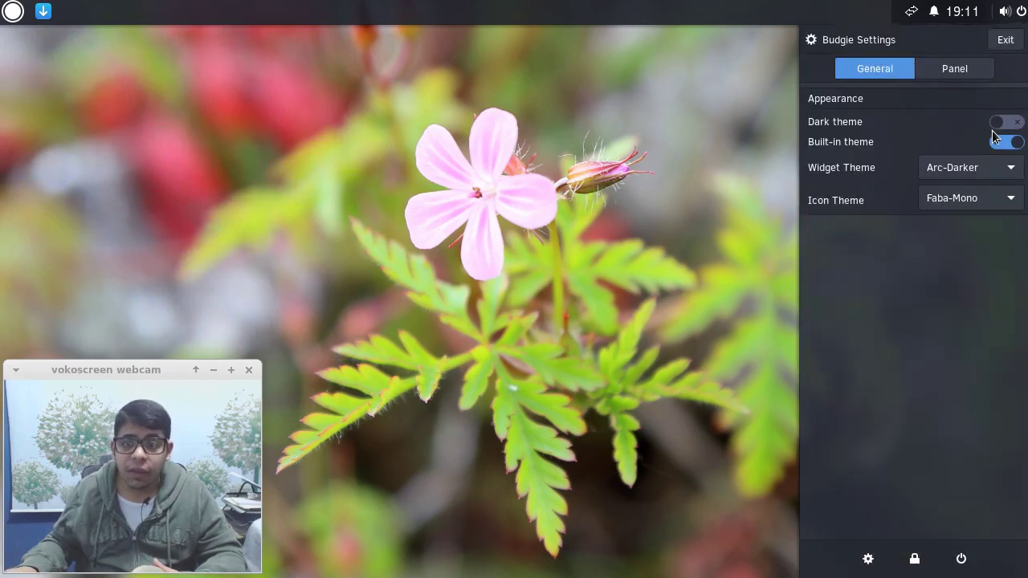
click(1005, 125)
click(1004, 144)
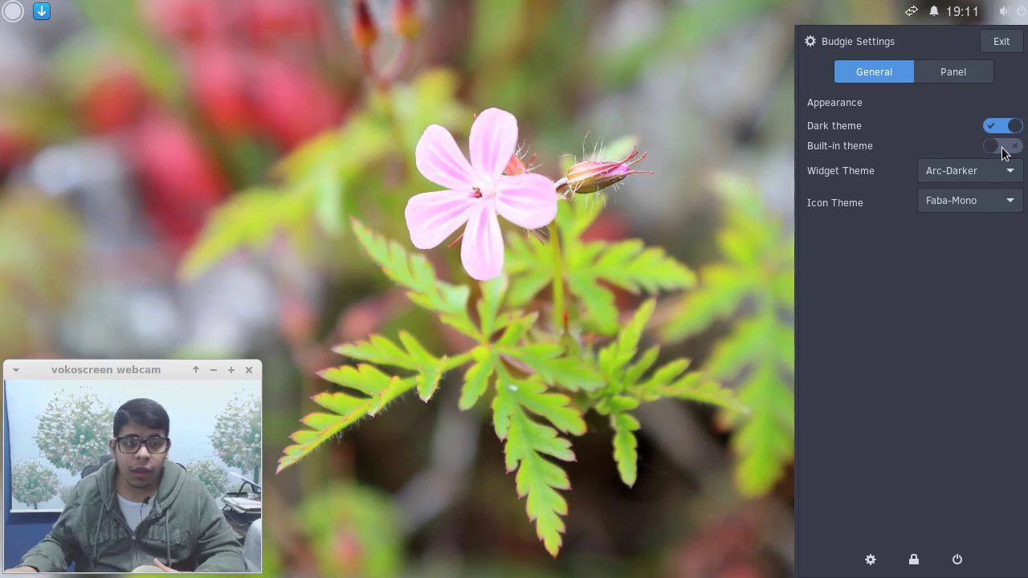
Turn the built-in theme back on in Budgie Settings.
click(13, 11)
click(822, 70)
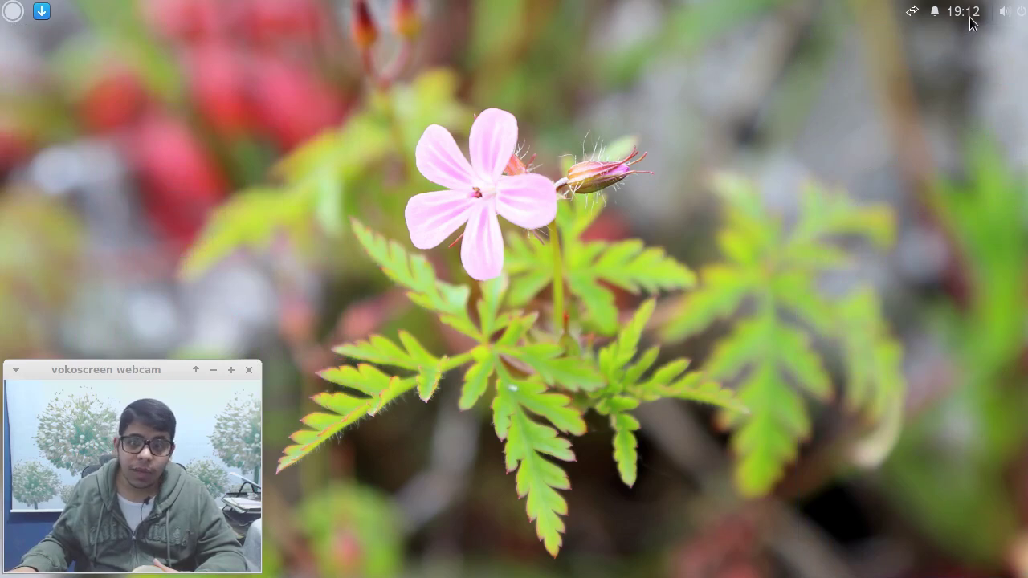
click(1024, 21)
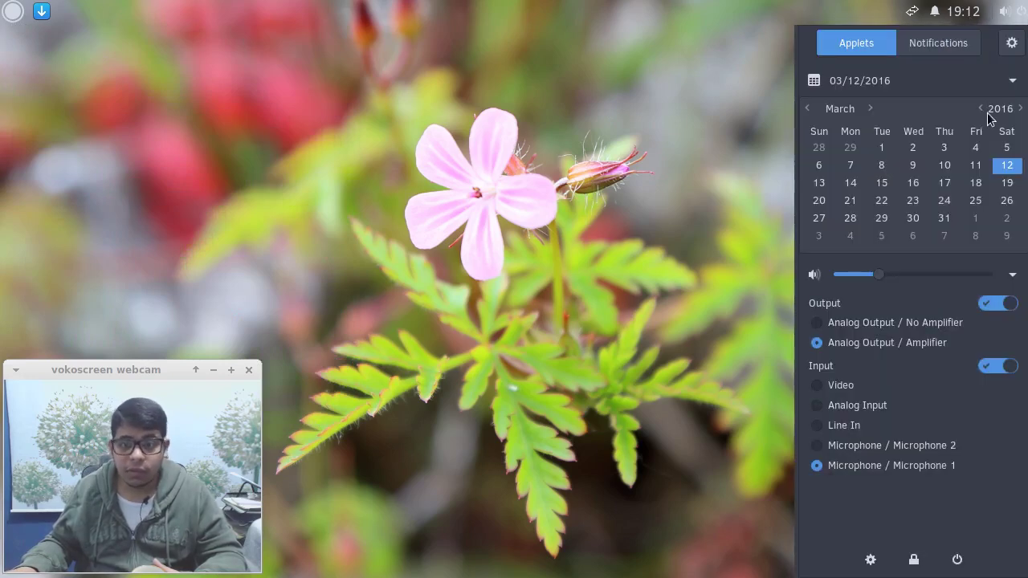
click(966, 44)
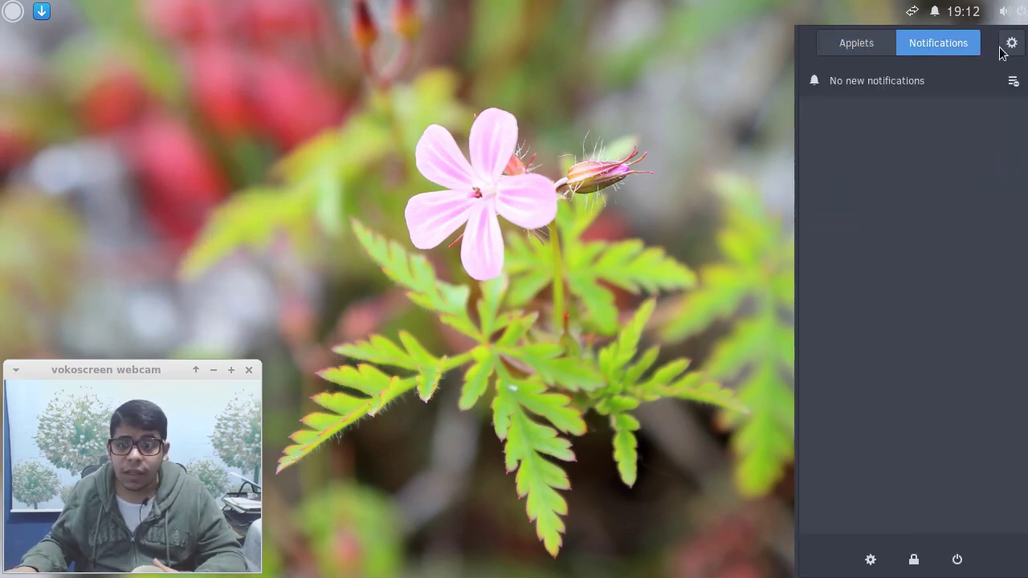
click(1011, 43)
click(1002, 146)
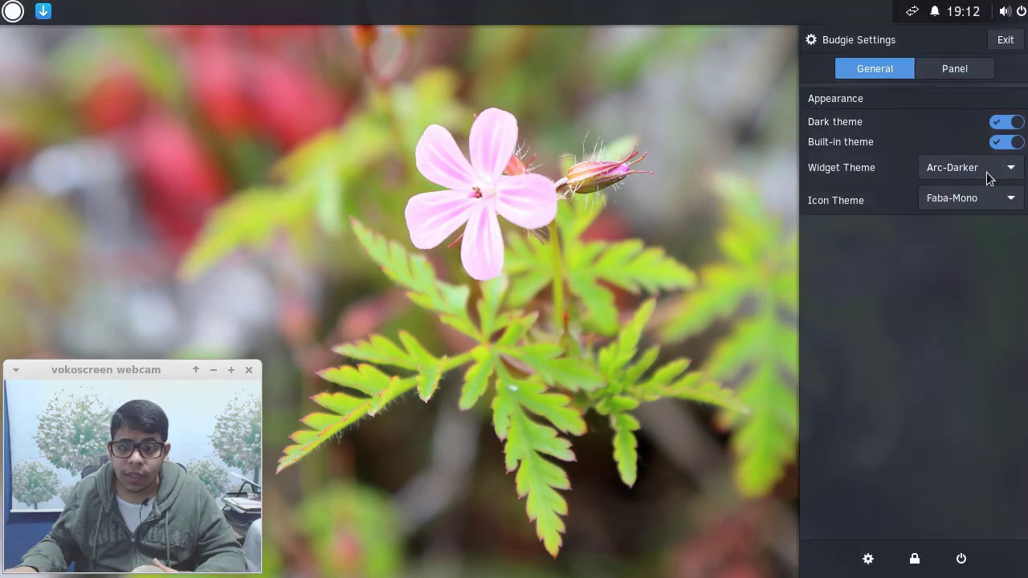
Try Arc-Dark and Arc, set the widget theme to Adwaita, and launch Files.
click(988, 169)
click(960, 141)
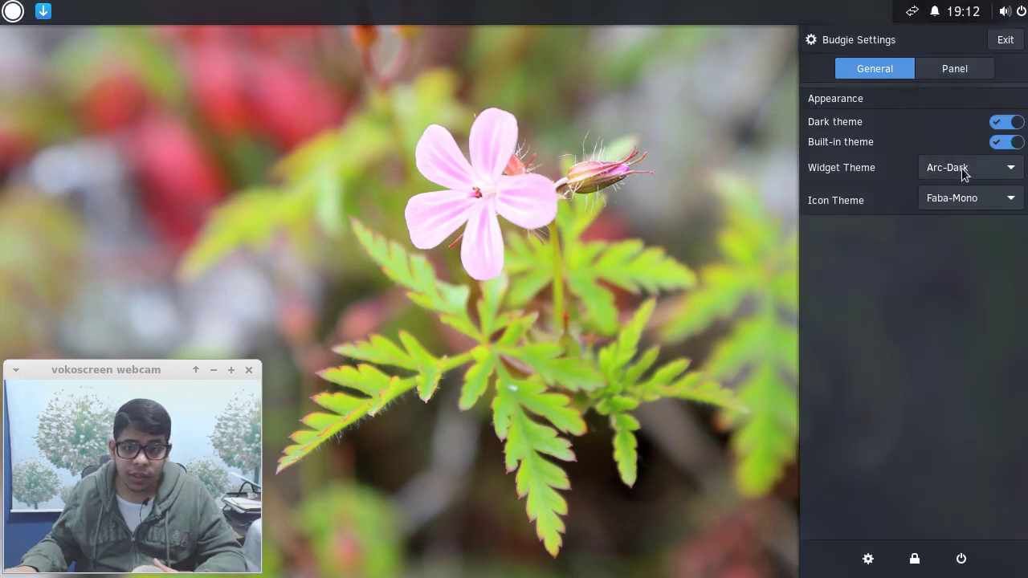
click(970, 168)
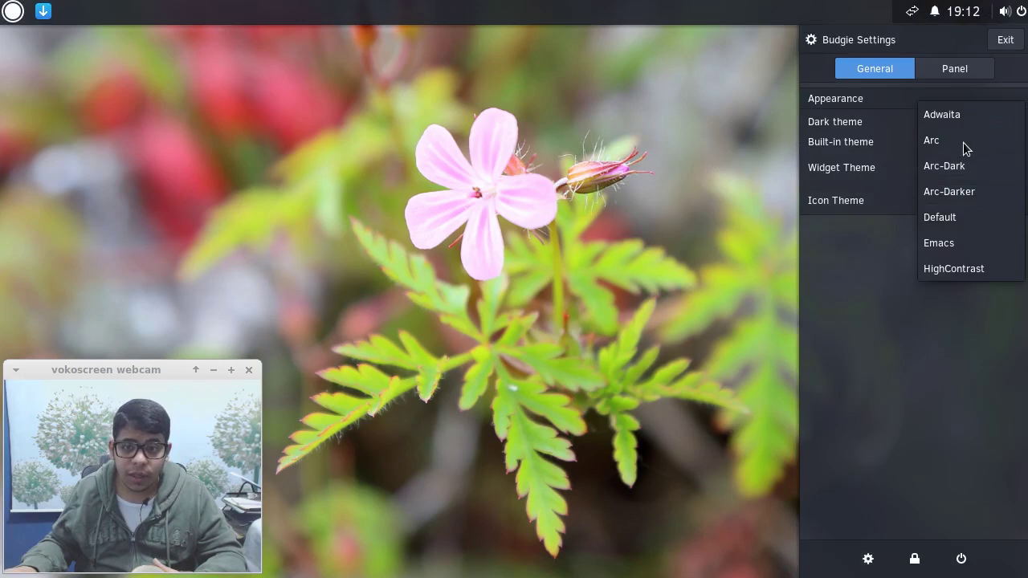
click(967, 150)
click(961, 157)
click(958, 139)
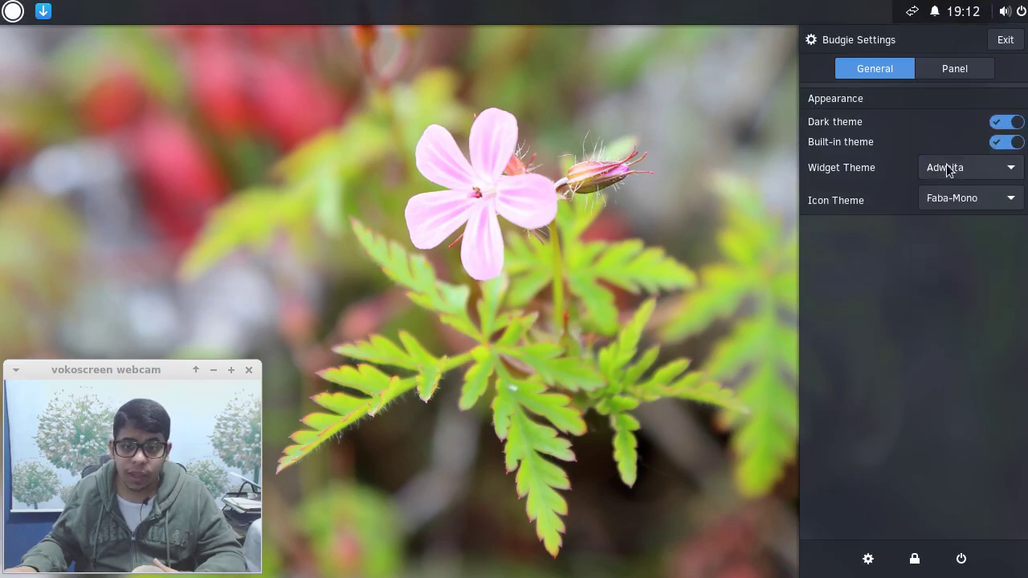
click(12, 13)
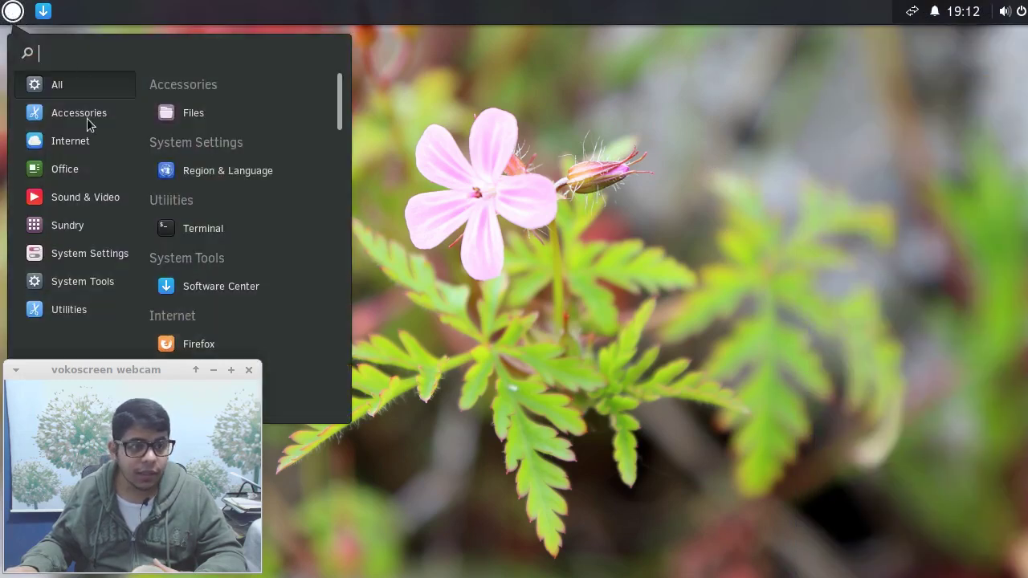
click(187, 105)
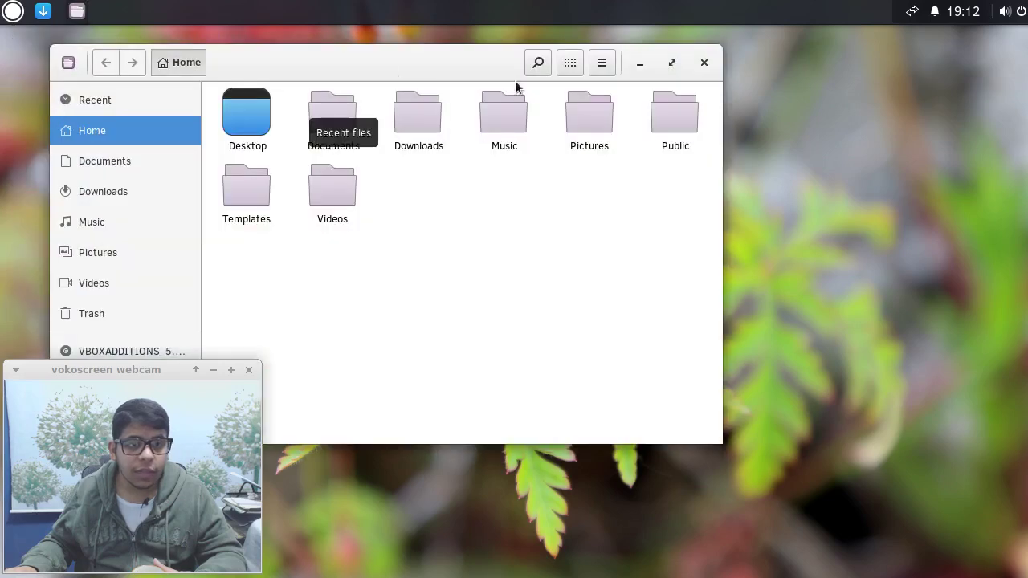
Try the Arc, Arc-Darker and Arc-Dark widget themes in Budgie Settings.
click(1003, 13)
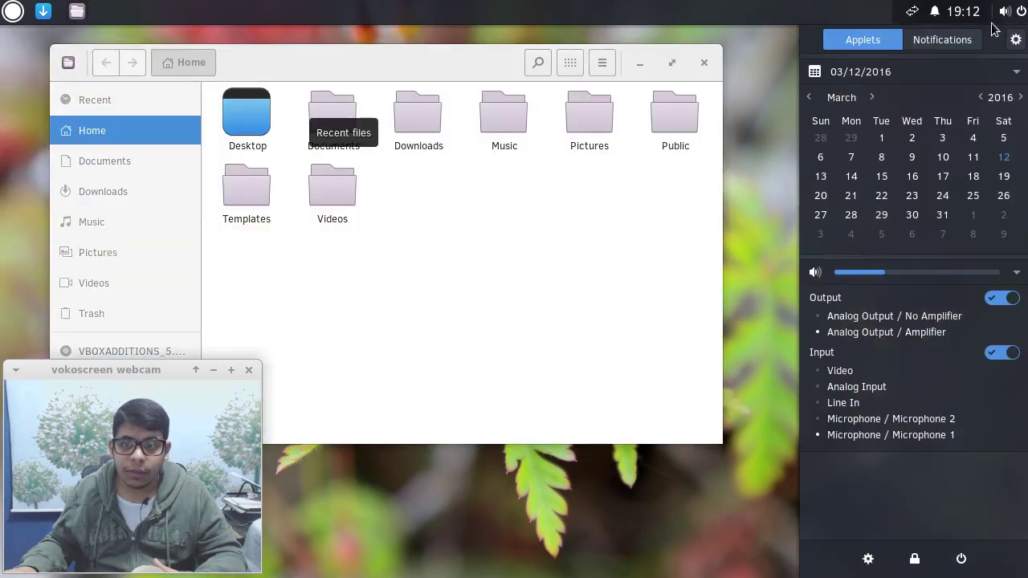
click(1016, 39)
click(964, 164)
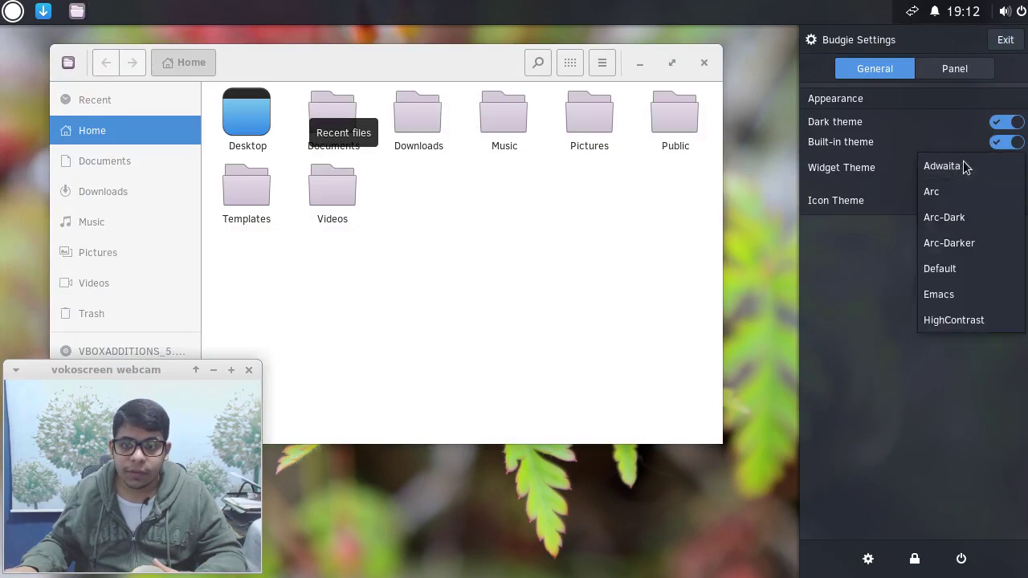
click(953, 191)
click(968, 167)
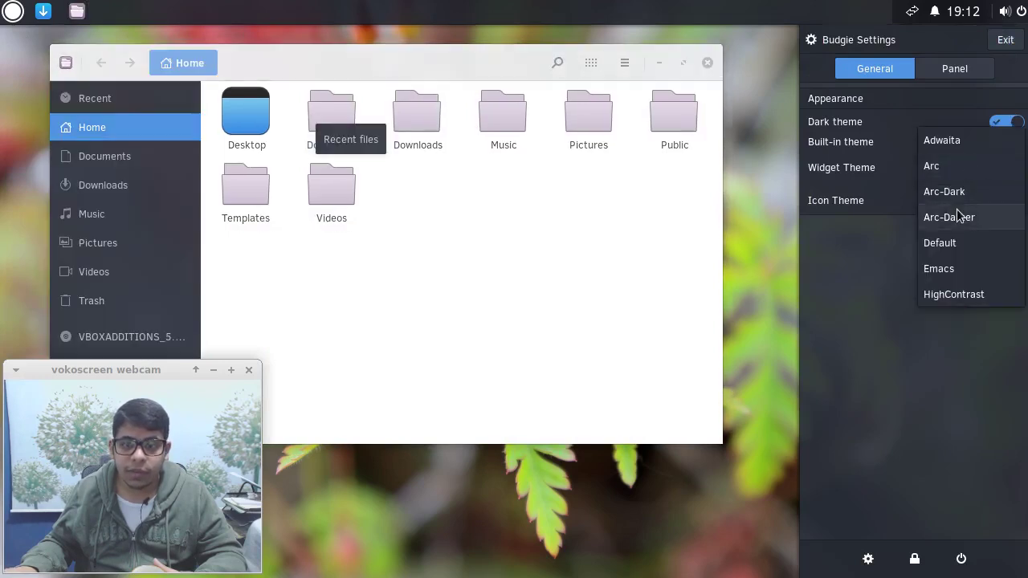
click(959, 215)
click(963, 171)
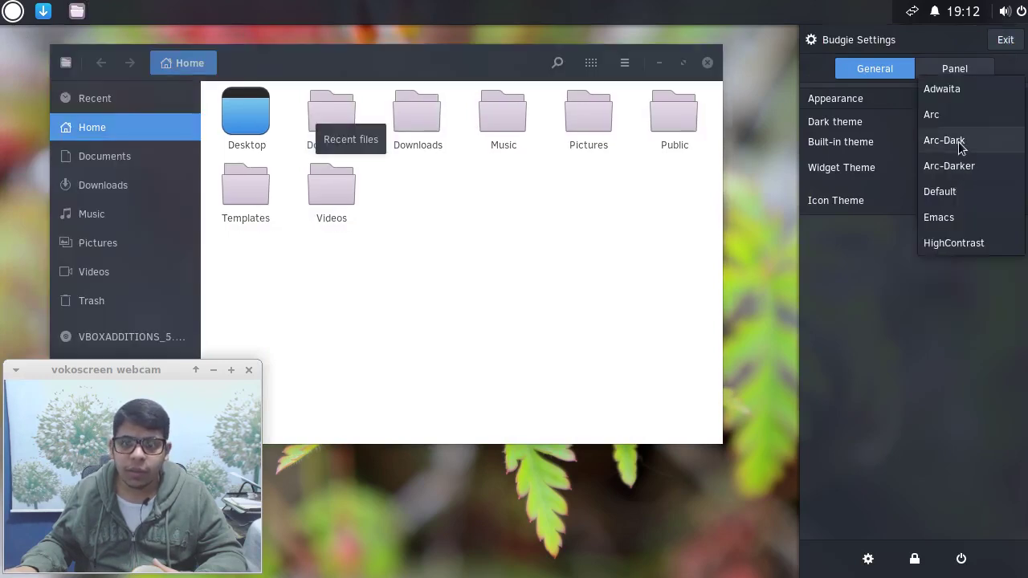
click(960, 146)
Try the Default widget theme, then go back to Arc-Dark.
click(960, 168)
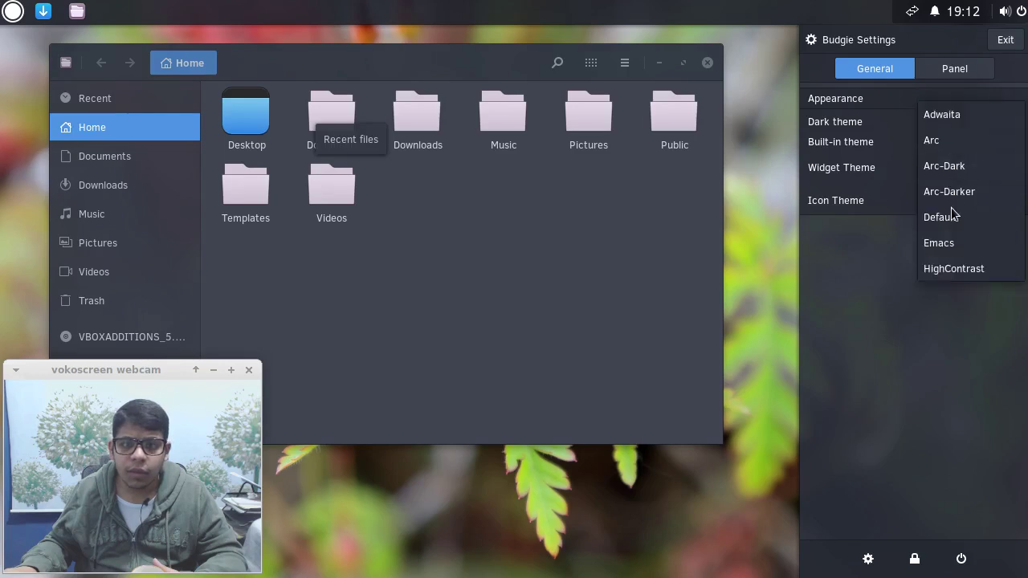
click(951, 213)
click(956, 160)
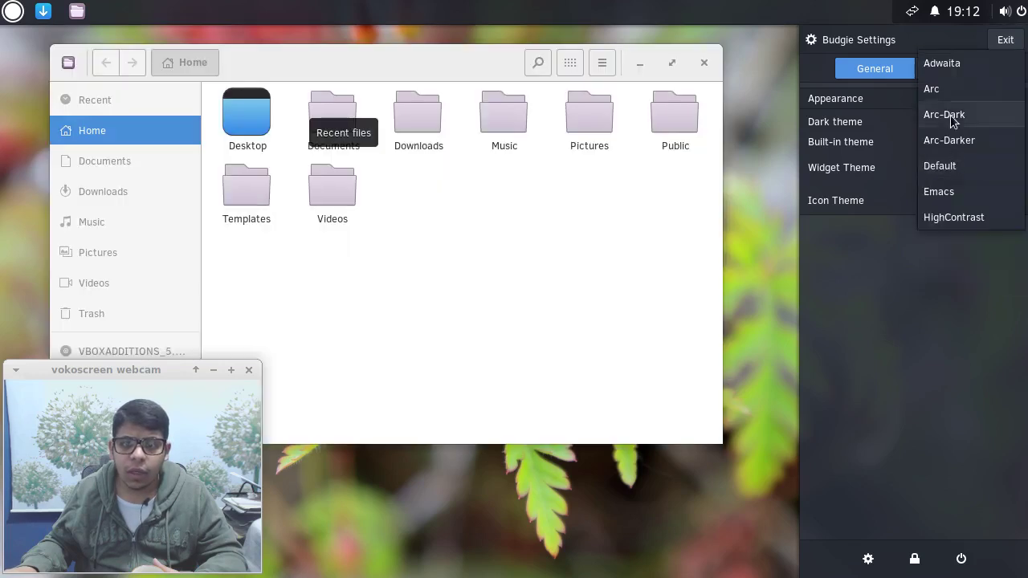
click(951, 115)
click(960, 172)
click(961, 177)
Apply the Faba icon theme and Default widget theme, then bring Files forward.
click(959, 192)
click(961, 172)
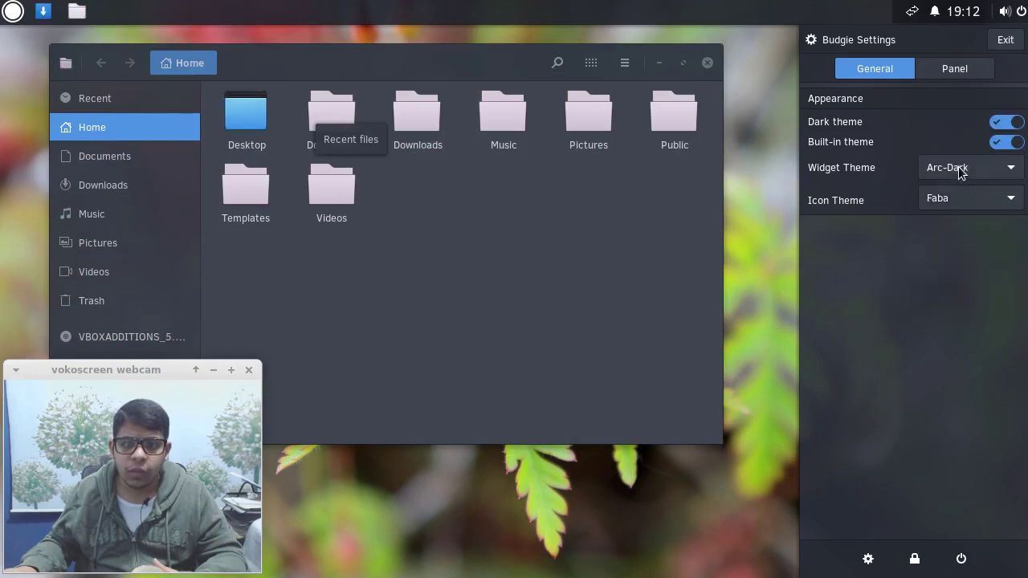
click(958, 167)
click(950, 169)
click(949, 171)
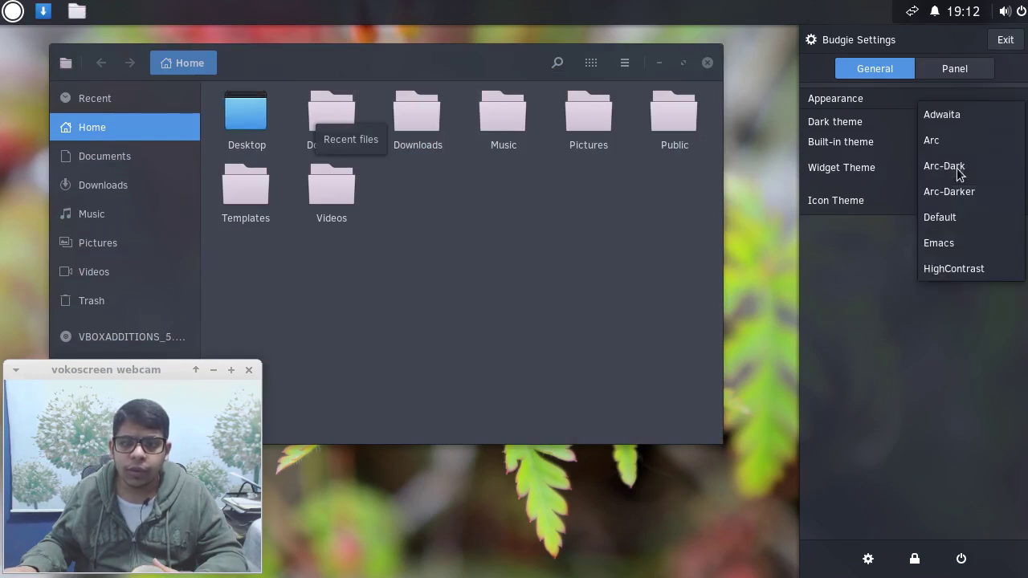
click(940, 215)
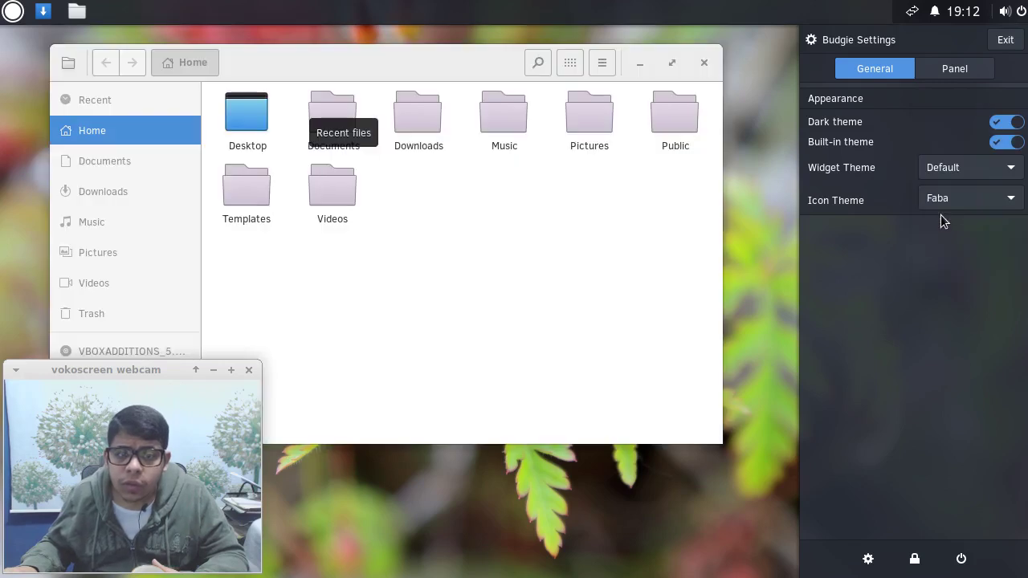
click(705, 198)
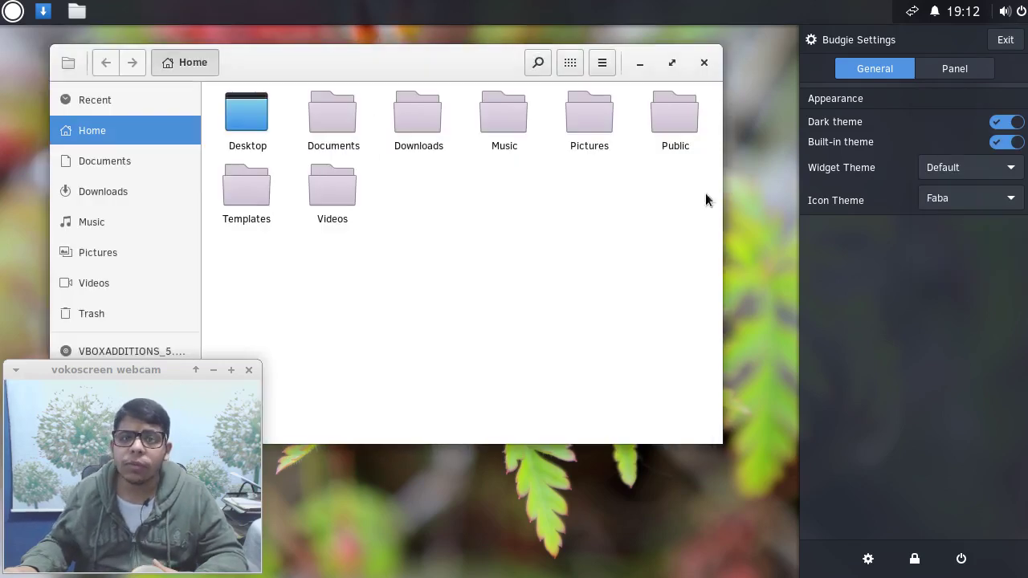
Set the widget theme to Arc-Darker and icons to Faba-Mono-Dark, then show Panel settings.
click(996, 16)
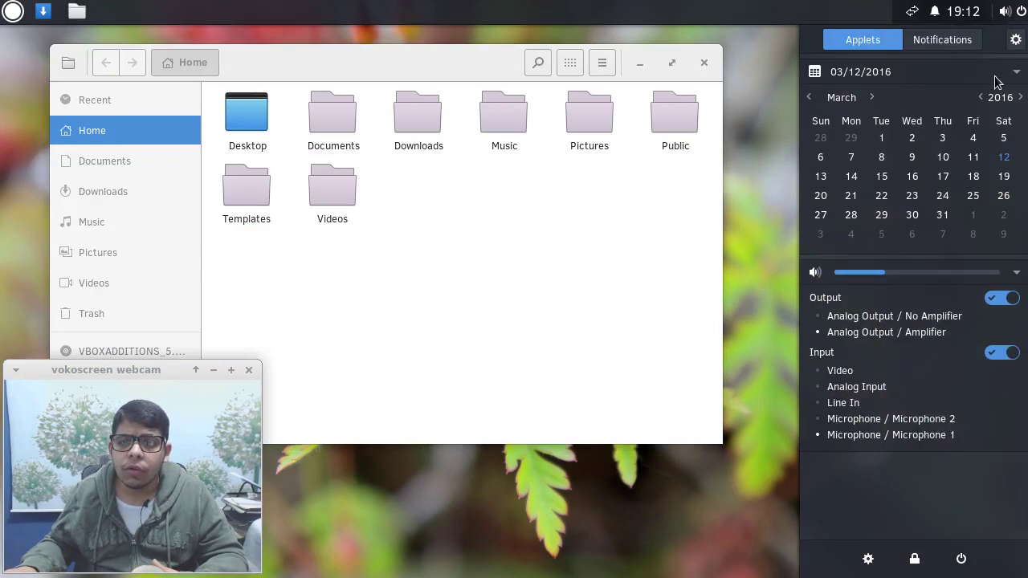
click(1016, 47)
click(982, 169)
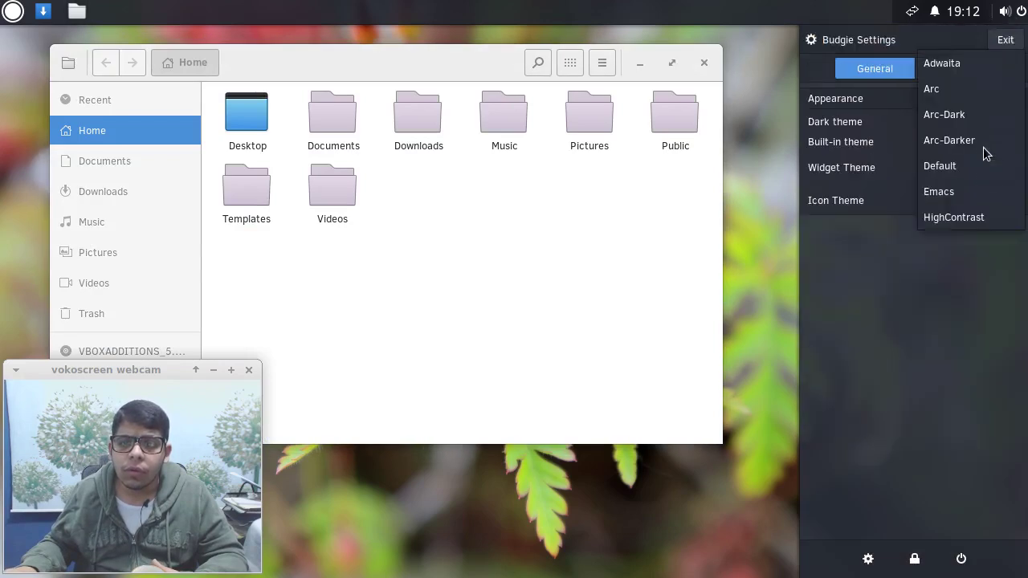
click(973, 142)
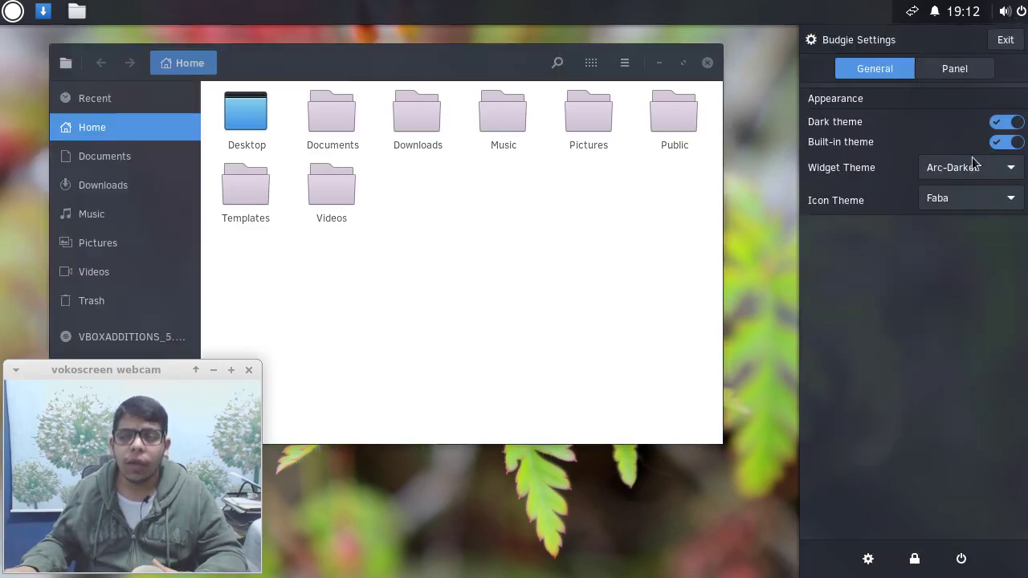
click(970, 204)
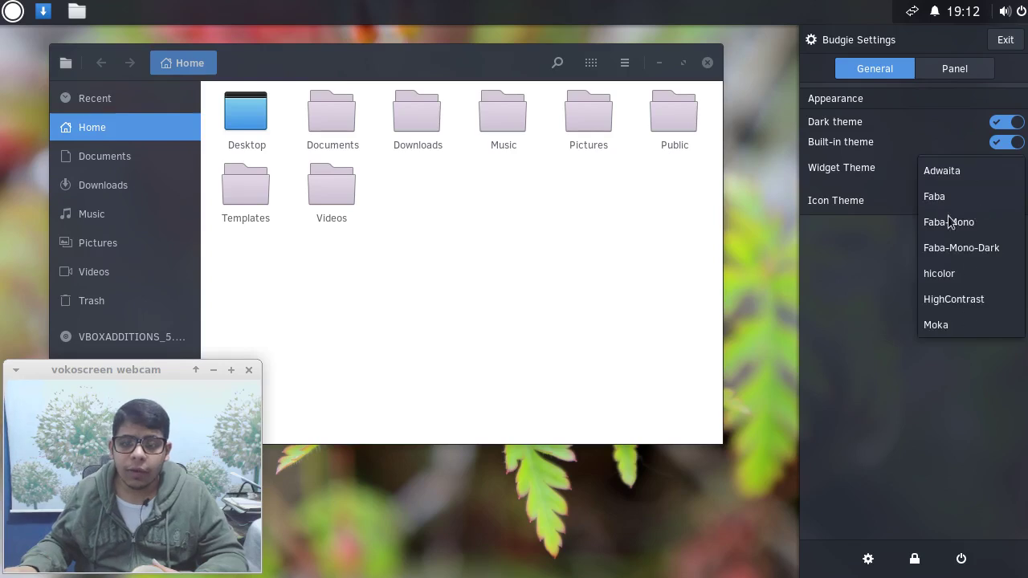
click(953, 246)
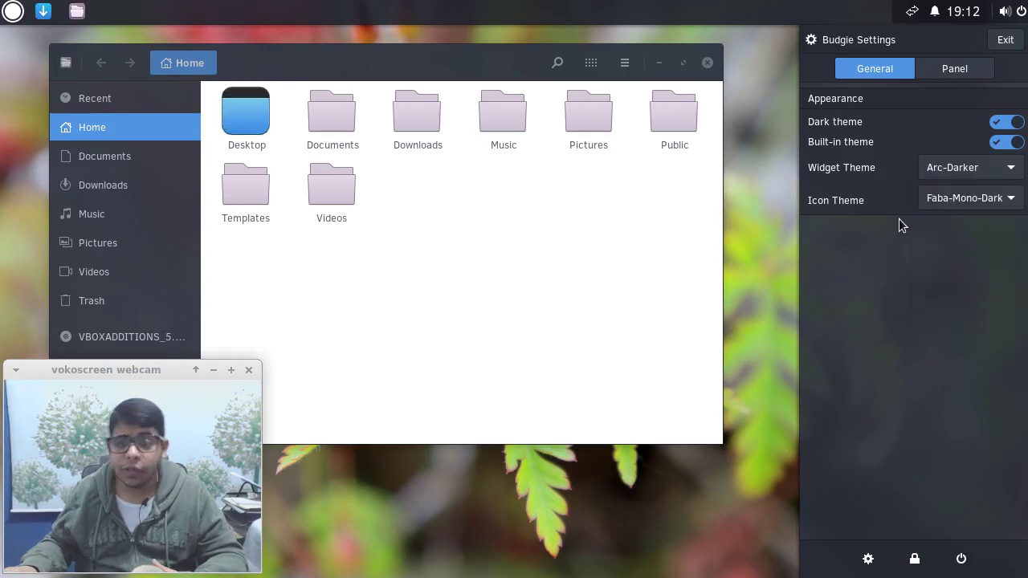
click(955, 76)
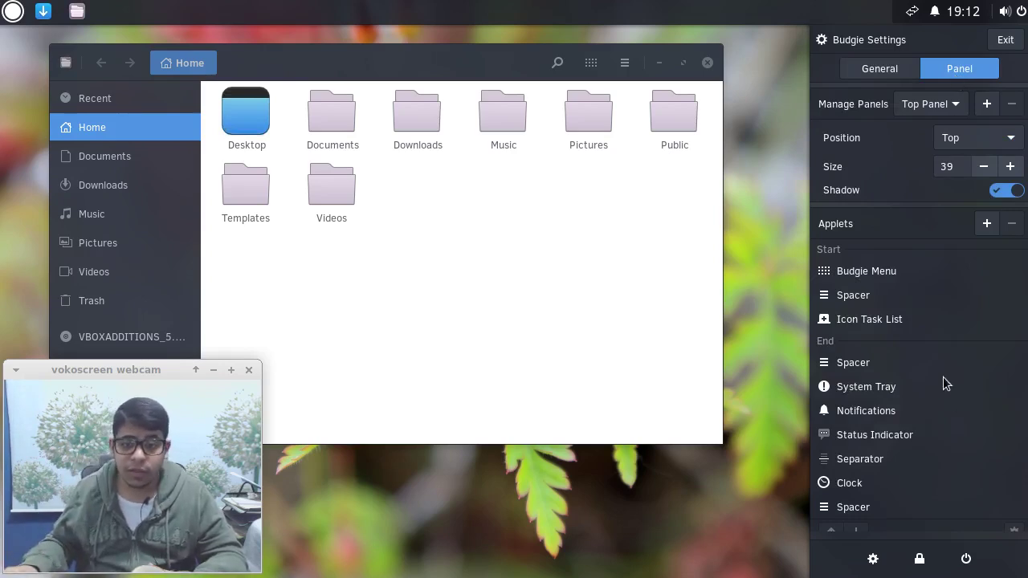
Add the Workspace Switcher applet to the top panel.
scroll(943, 377, down, 1)
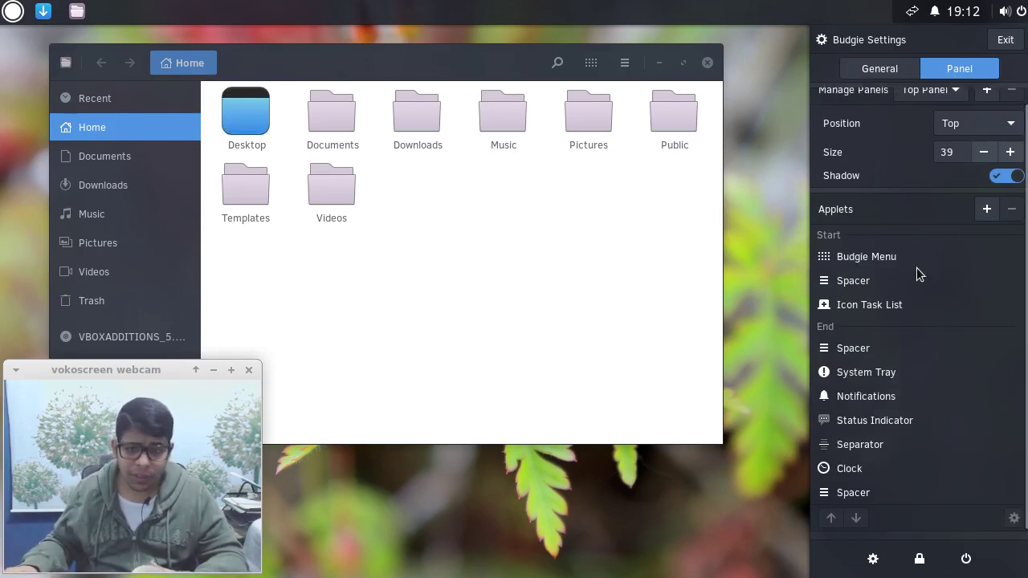
click(987, 211)
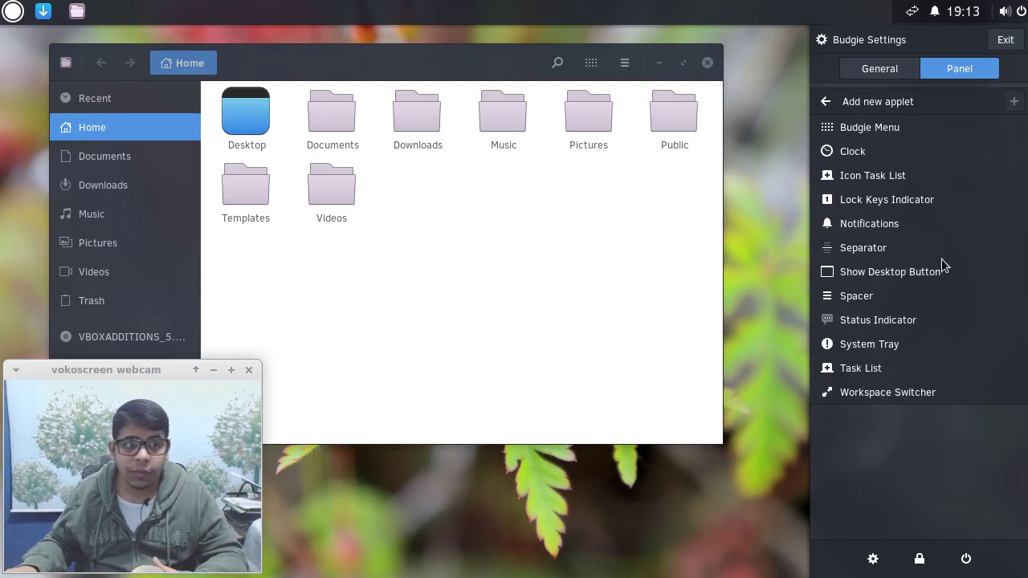
click(865, 395)
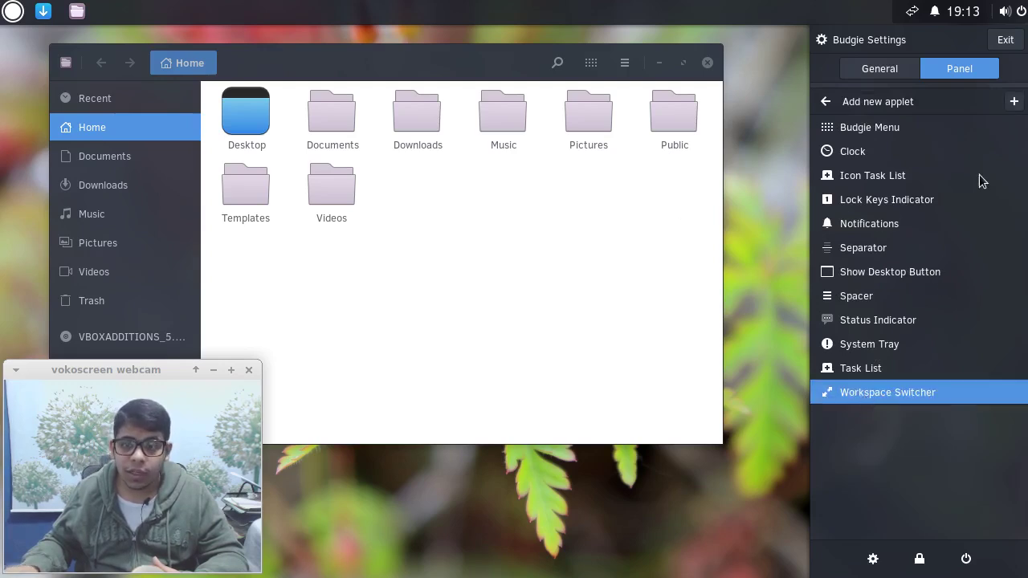
click(1014, 102)
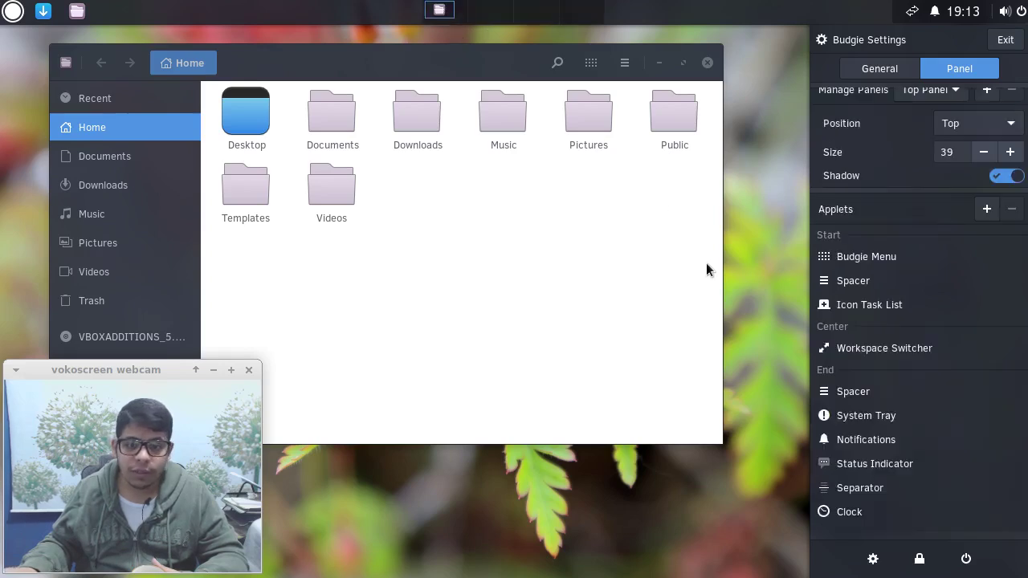
Move Workspace Switcher up into the Start group, then back to the Center.
scroll(893, 289, down, 1)
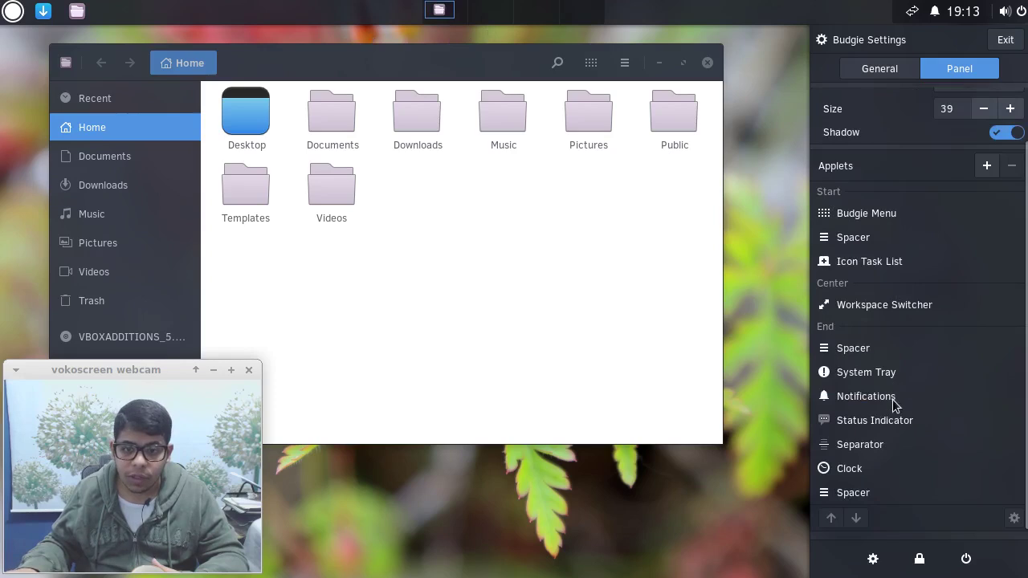
click(867, 494)
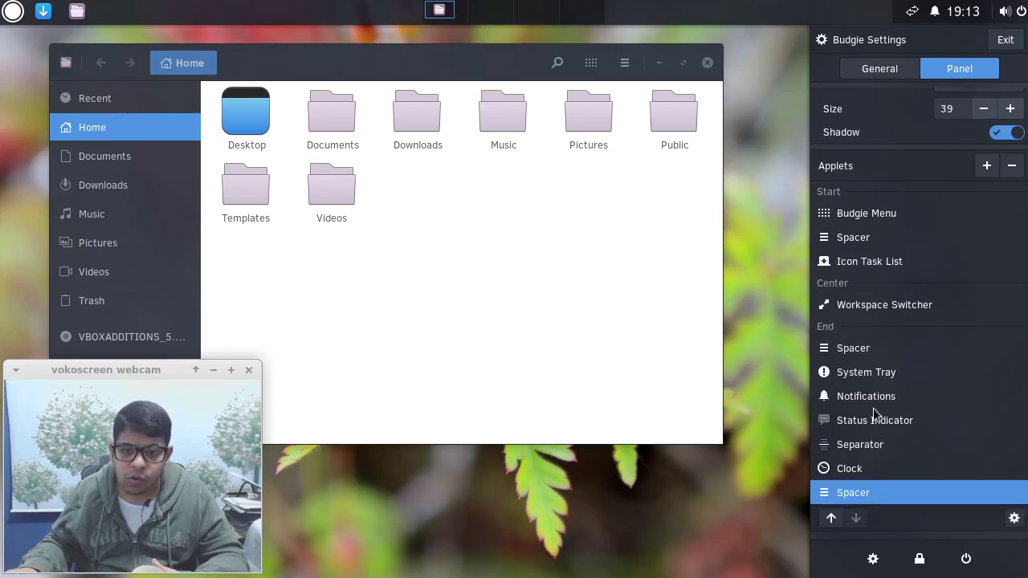
click(874, 305)
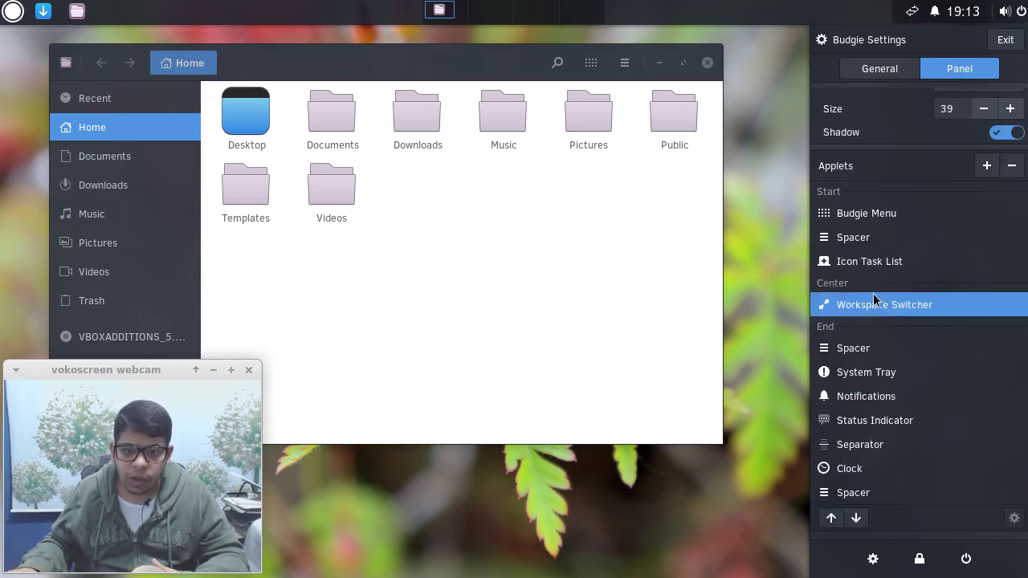
click(832, 521)
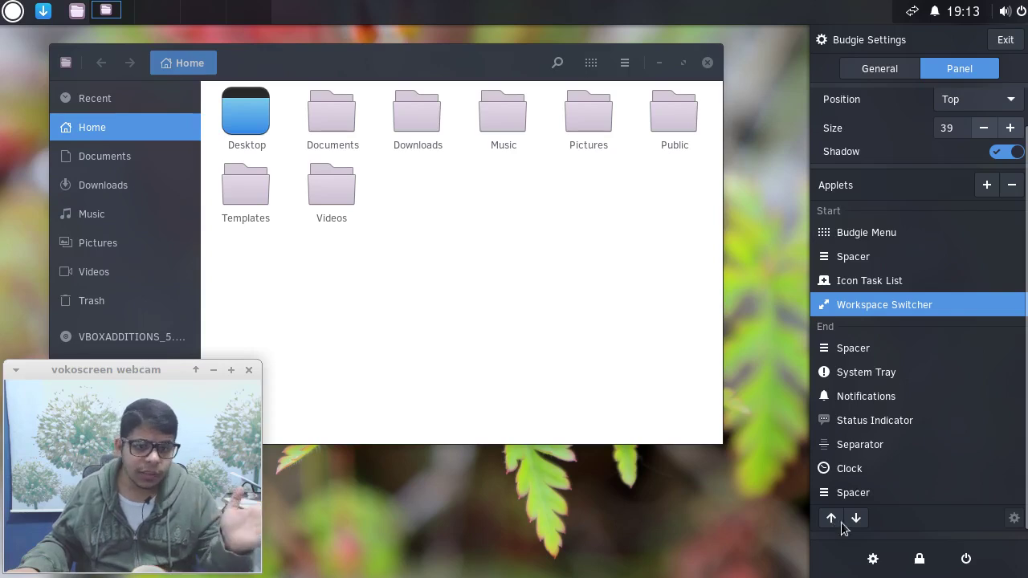
click(856, 519)
click(865, 521)
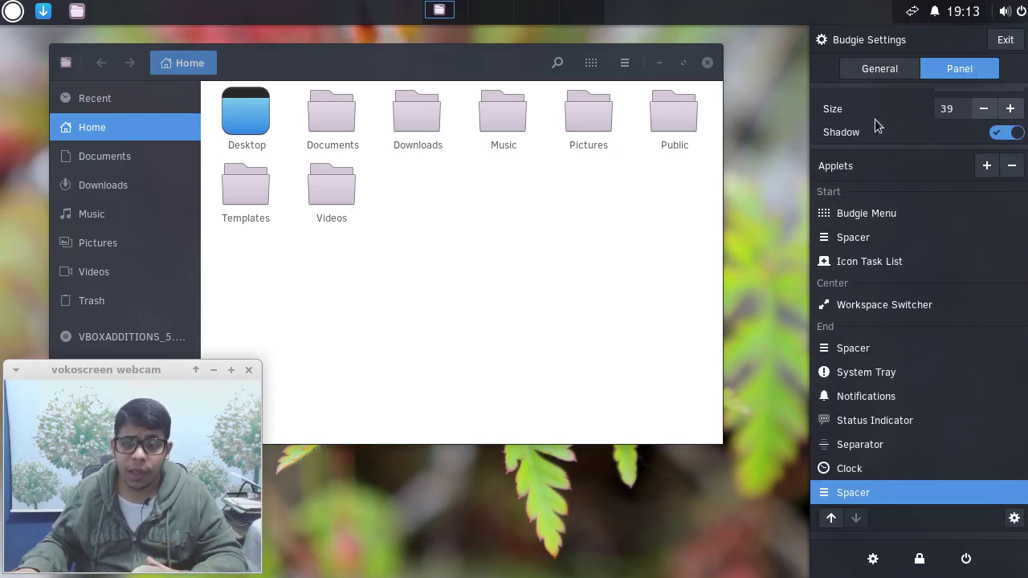
Set the top panel size to 35 instead of 39.
click(984, 108)
click(983, 108)
click(983, 108)
click(983, 163)
click(983, 163)
click(983, 163)
click(984, 163)
click(1010, 163)
click(1010, 163)
click(1009, 164)
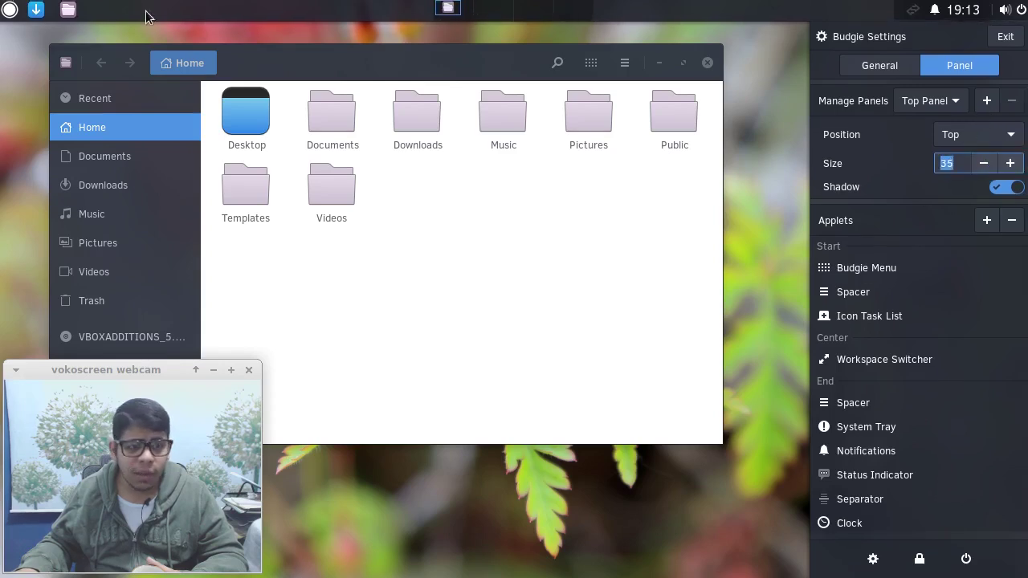
Add a new panel and select the Bottom Panel to edit.
click(987, 104)
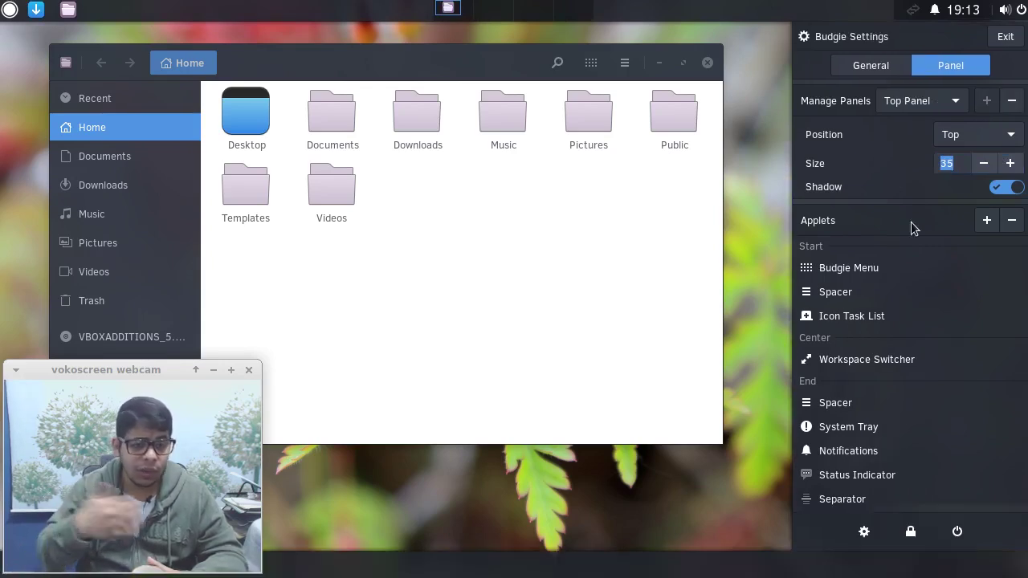
click(925, 103)
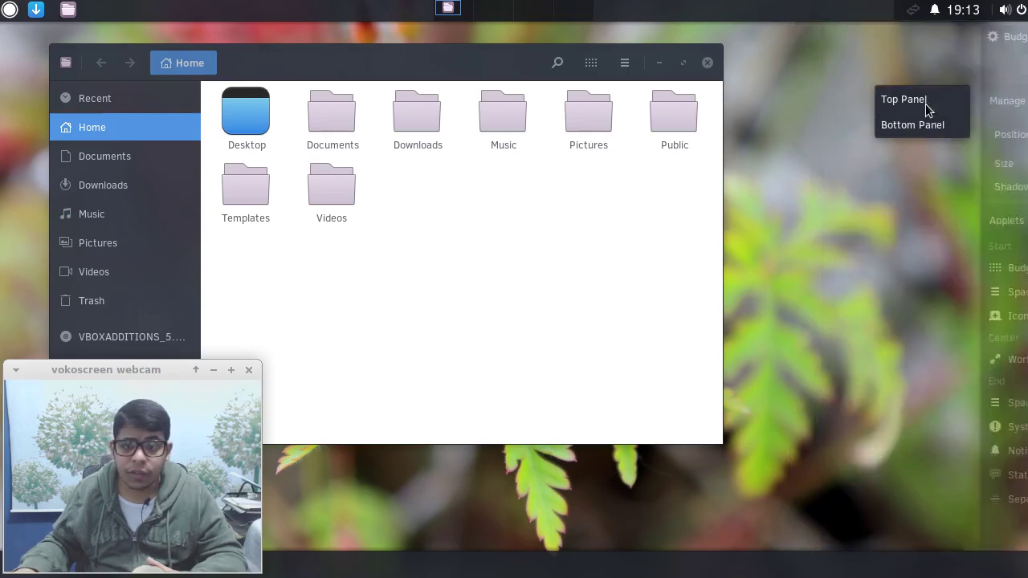
click(918, 125)
Add the Budgie Menu applet to the bottom panel.
click(1016, 12)
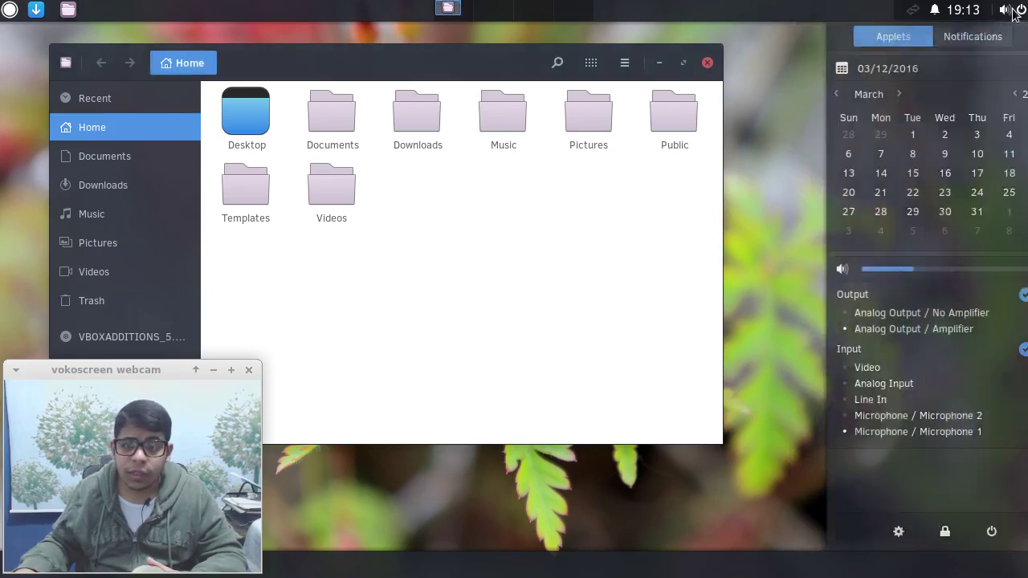
click(956, 37)
click(1016, 40)
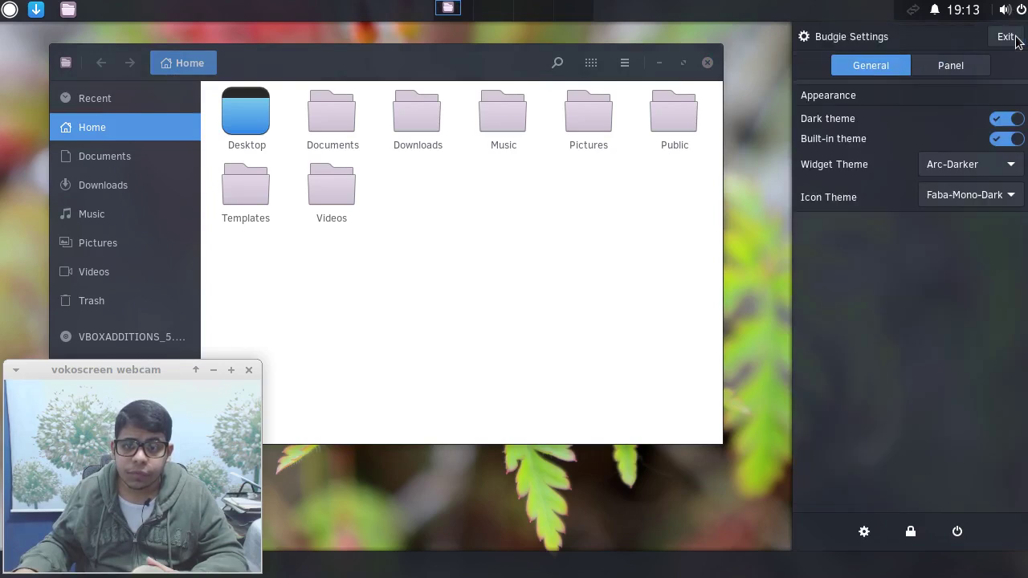
click(974, 71)
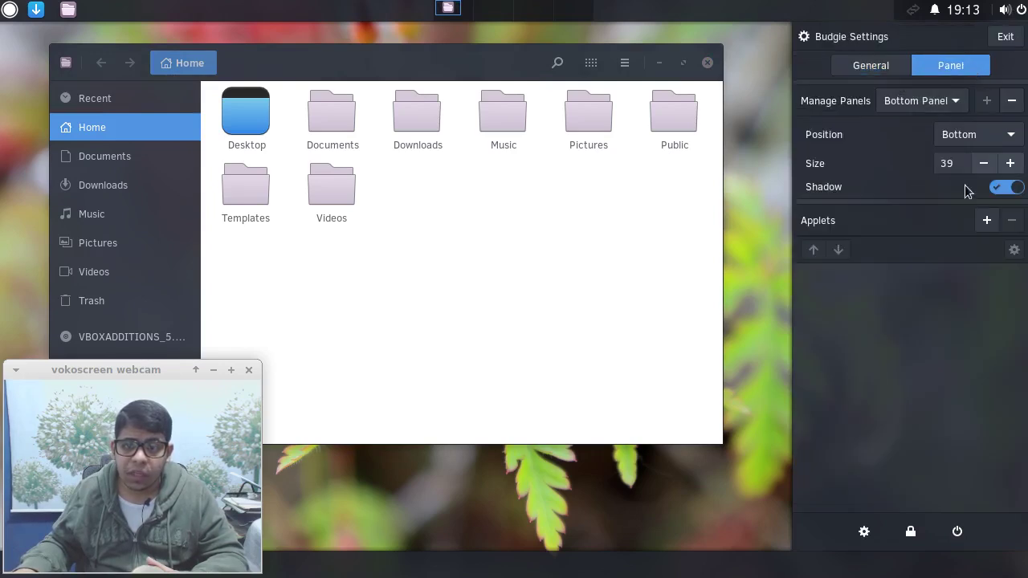
click(988, 220)
click(876, 124)
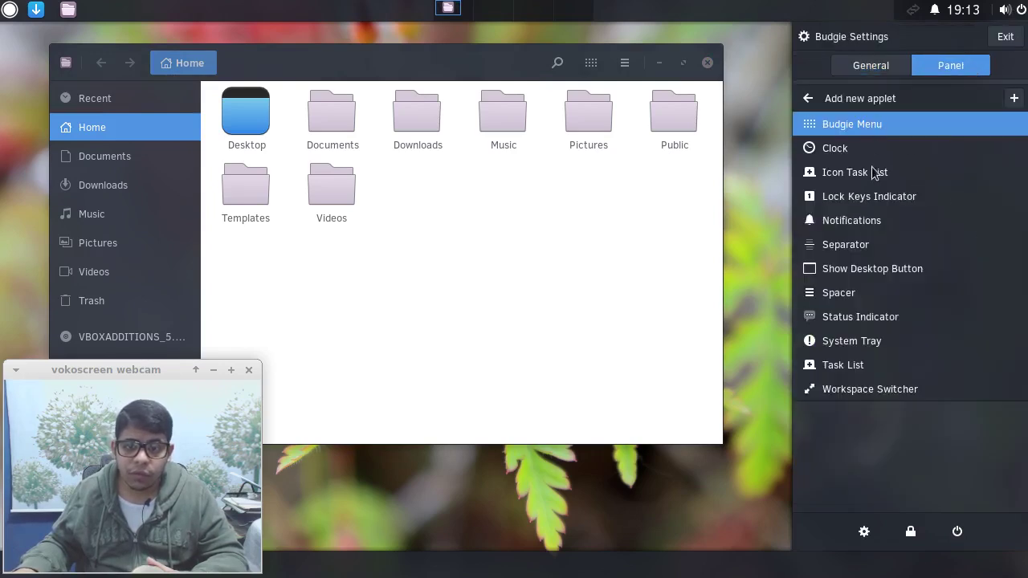
click(1014, 98)
Test the new bottom-panel Budgie Menu by opening and closing it.
drag(128, 369, 196, 340)
click(13, 565)
click(13, 565)
click(13, 565)
drag(171, 341, 606, 283)
click(15, 565)
click(12, 565)
click(840, 264)
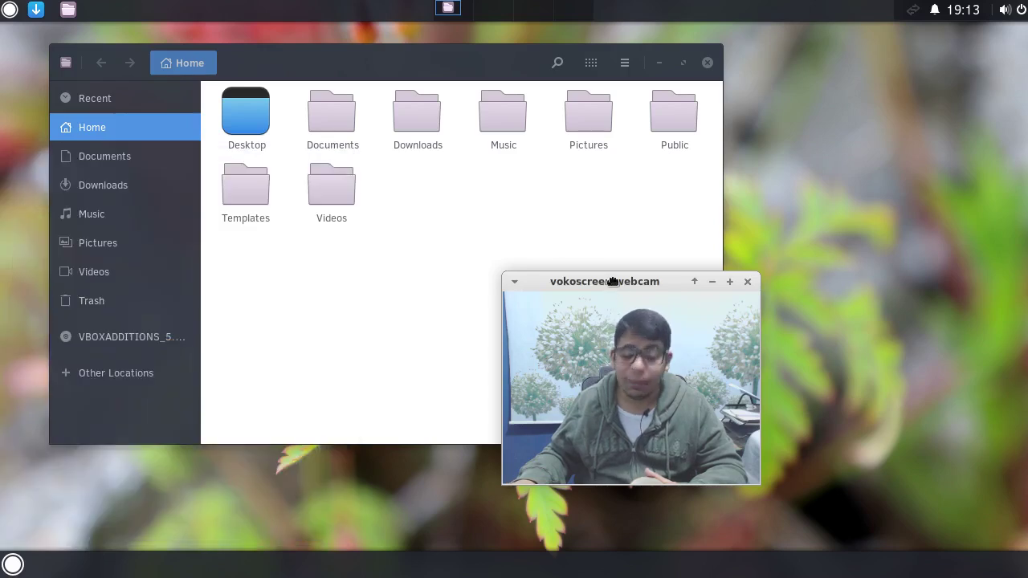
drag(612, 281, 710, 197)
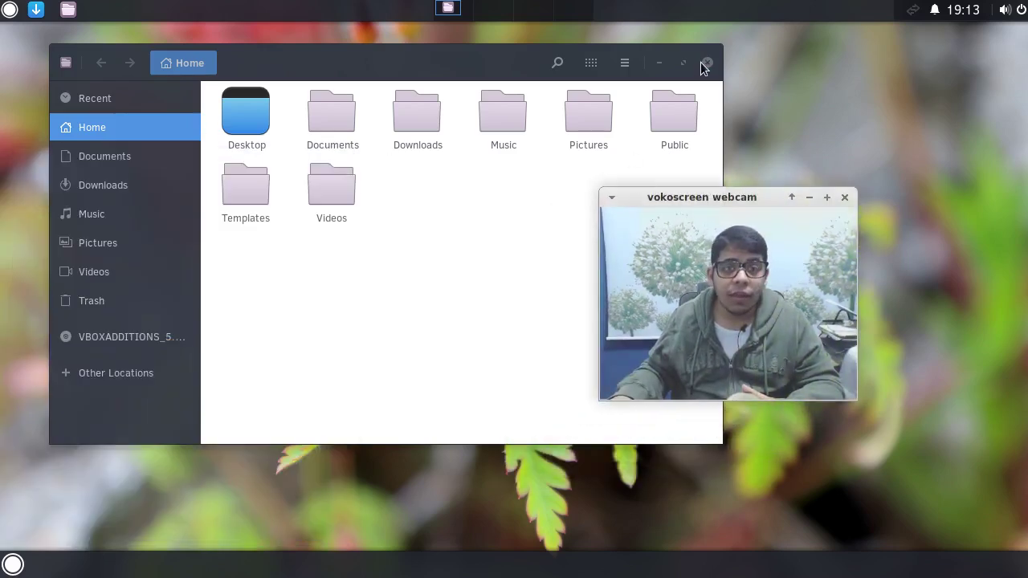
Close the Home Files window and open the desktop's Change background settings.
click(706, 63)
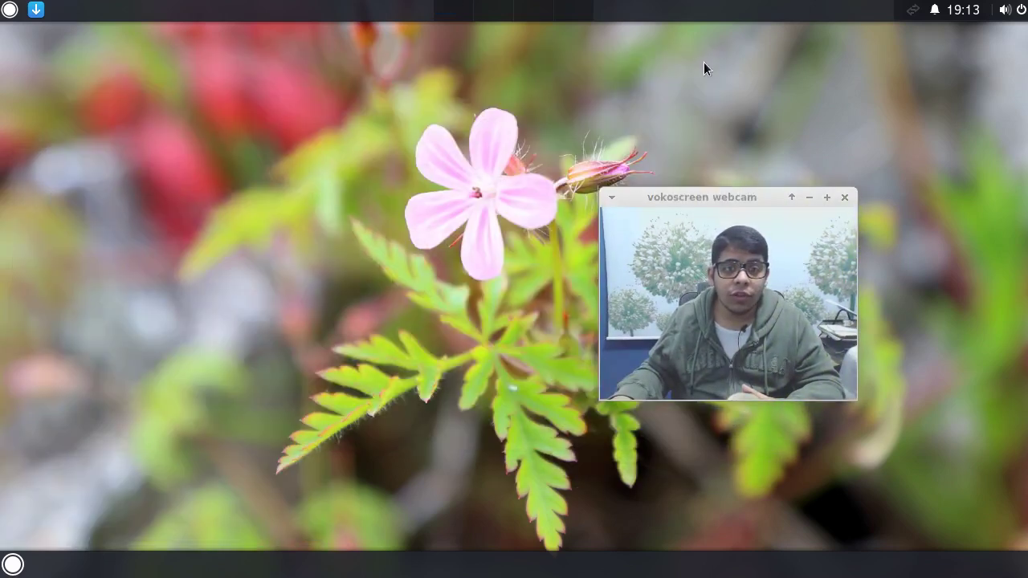
right_click(200, 262)
click(239, 276)
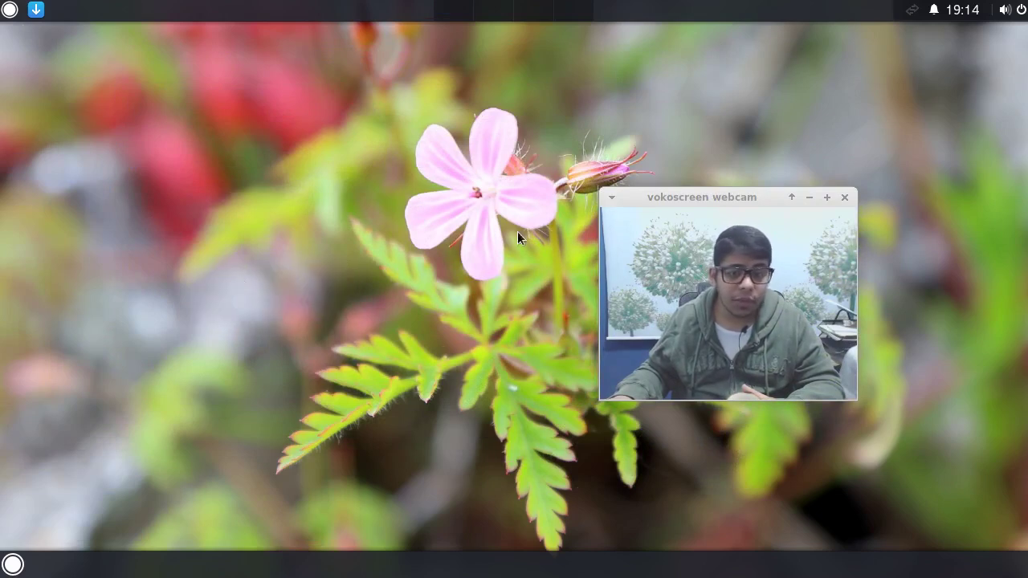
drag(639, 197, 765, 332)
drag(450, 71, 281, 57)
Set the hawthorn white-blossom wallpaper as the background and close the Background window.
click(181, 249)
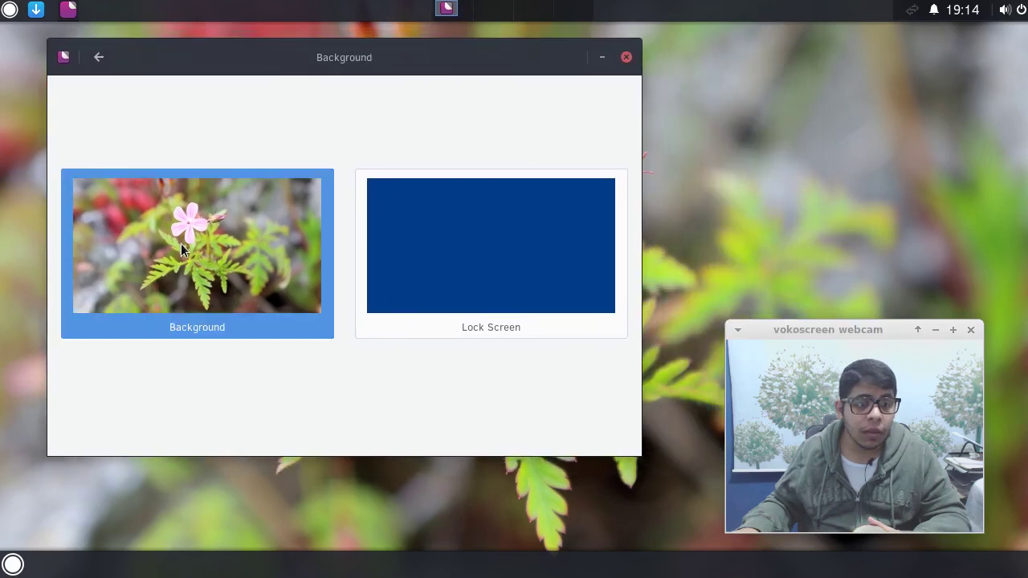
scroll(375, 278, down, 5)
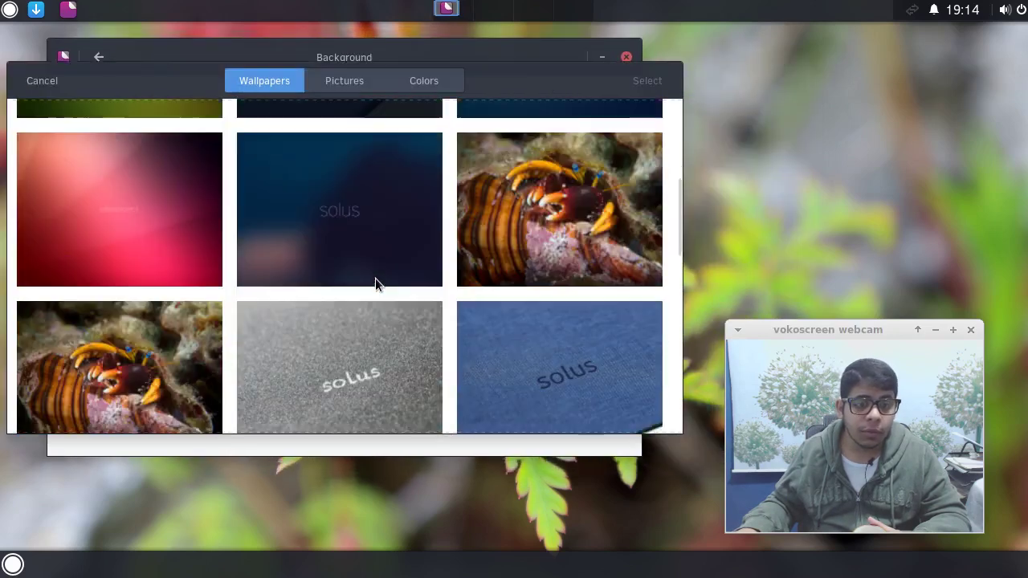
scroll(375, 278, down, 10)
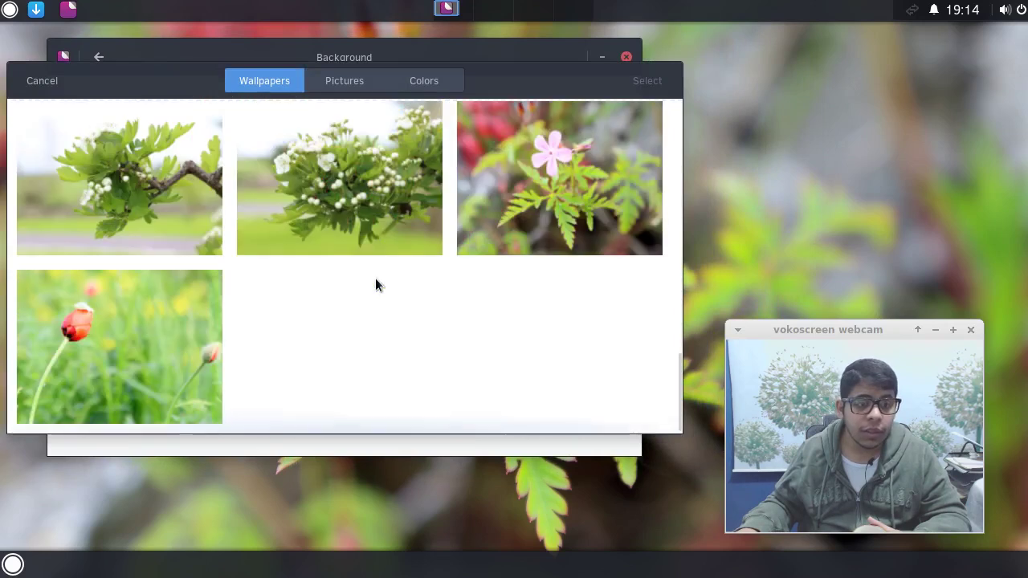
click(116, 370)
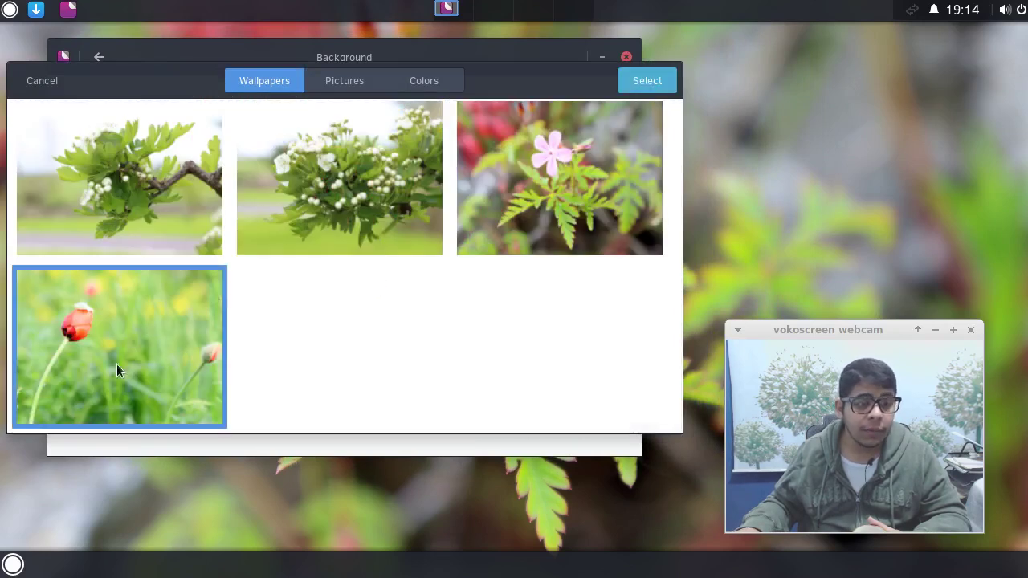
click(171, 213)
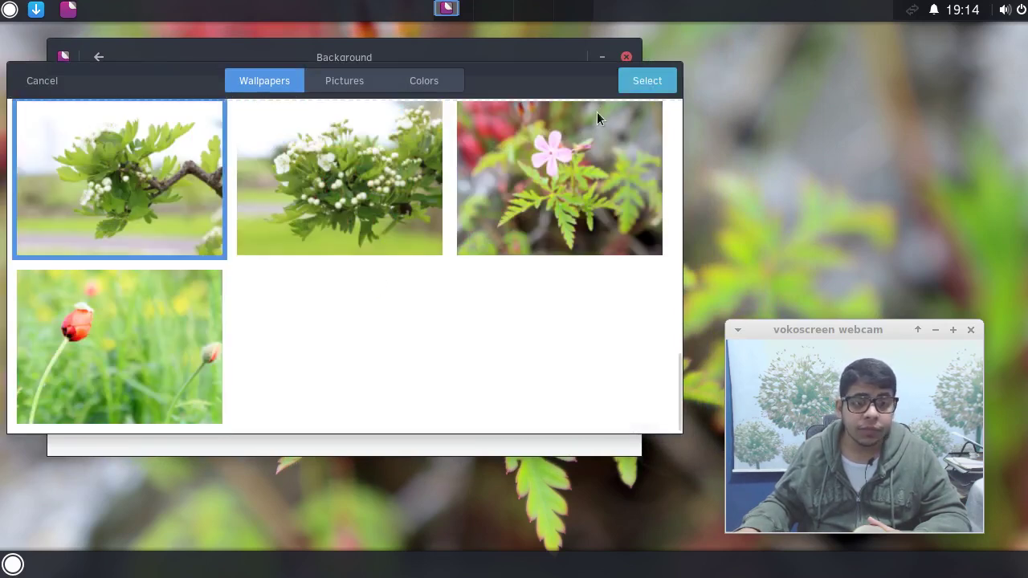
click(643, 81)
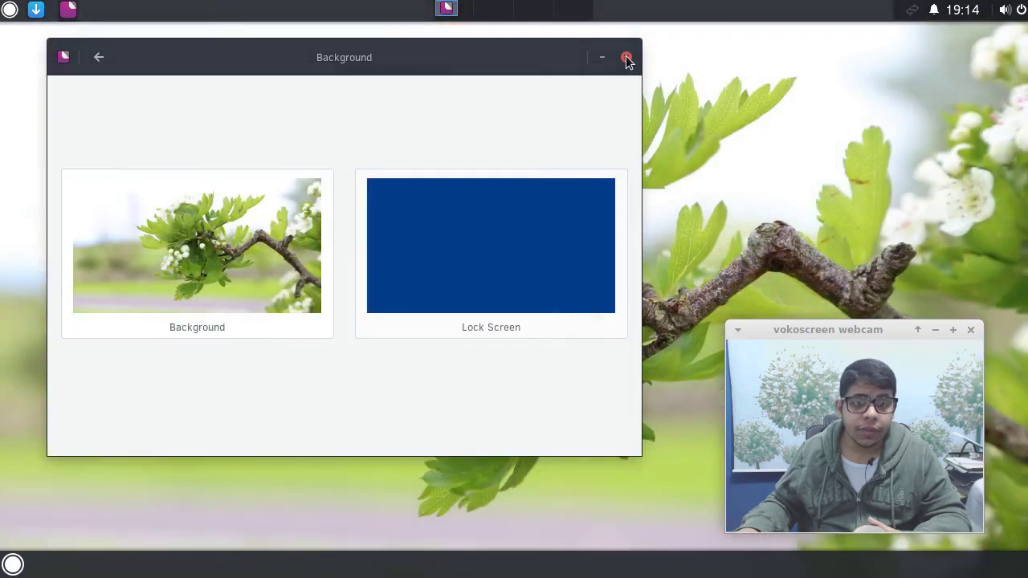
click(626, 58)
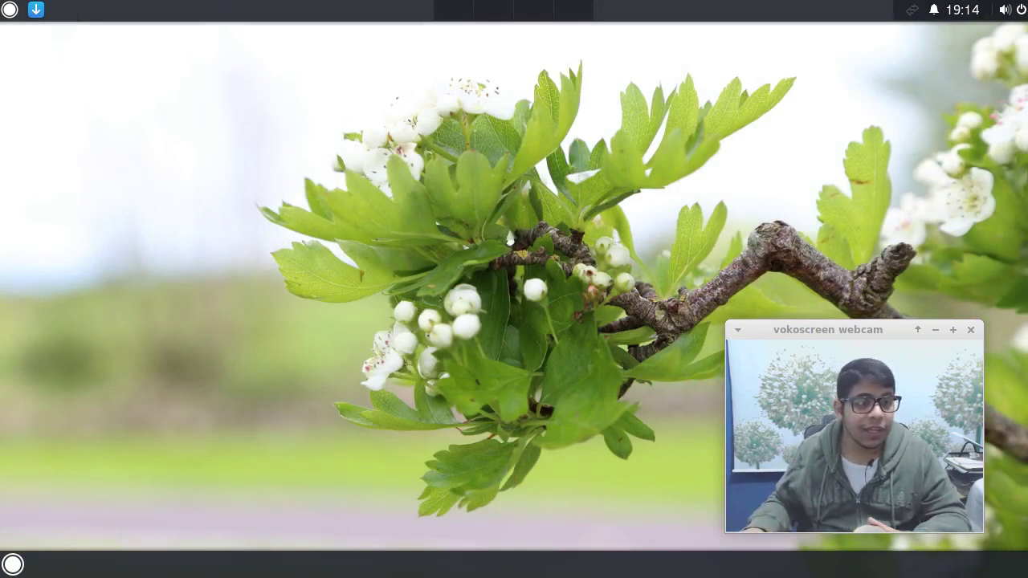
click(10, 10)
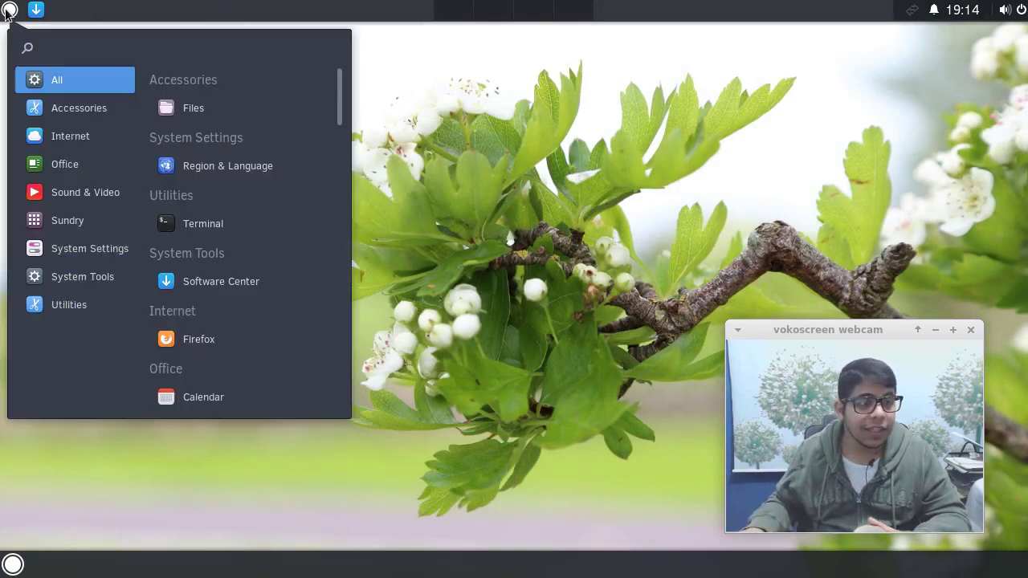
click(101, 248)
click(57, 275)
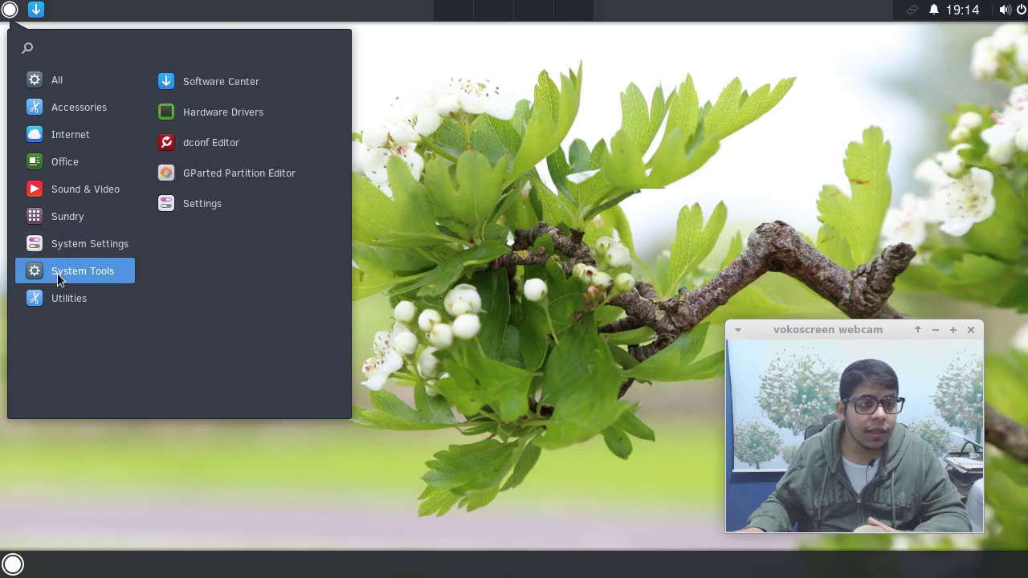
click(195, 208)
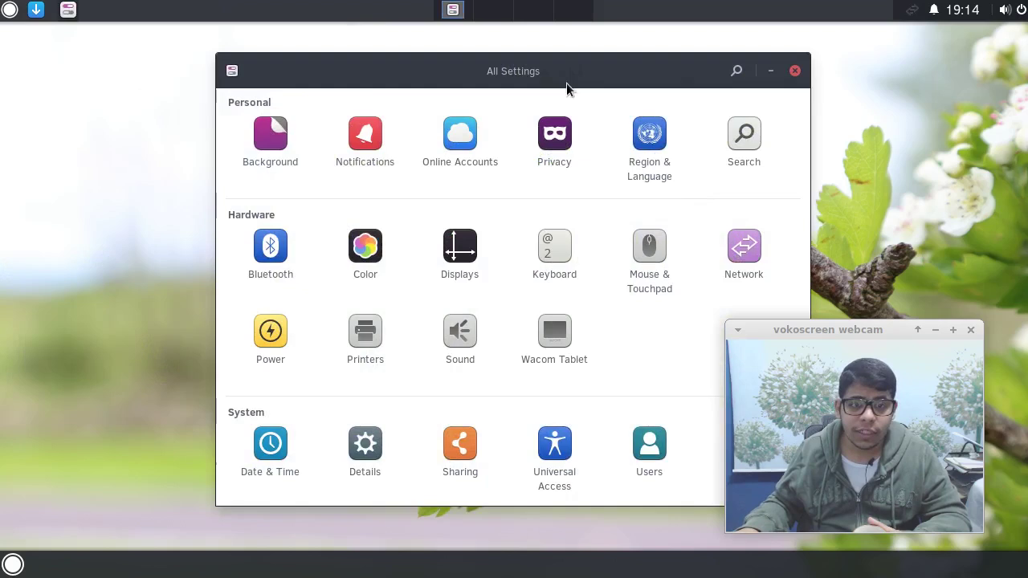
drag(567, 84, 374, 74)
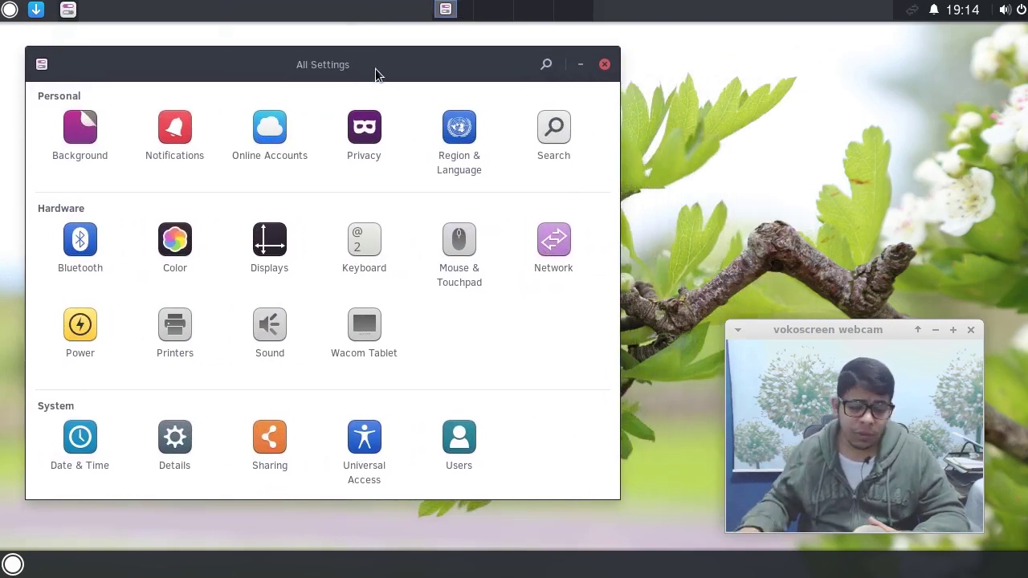
click(437, 141)
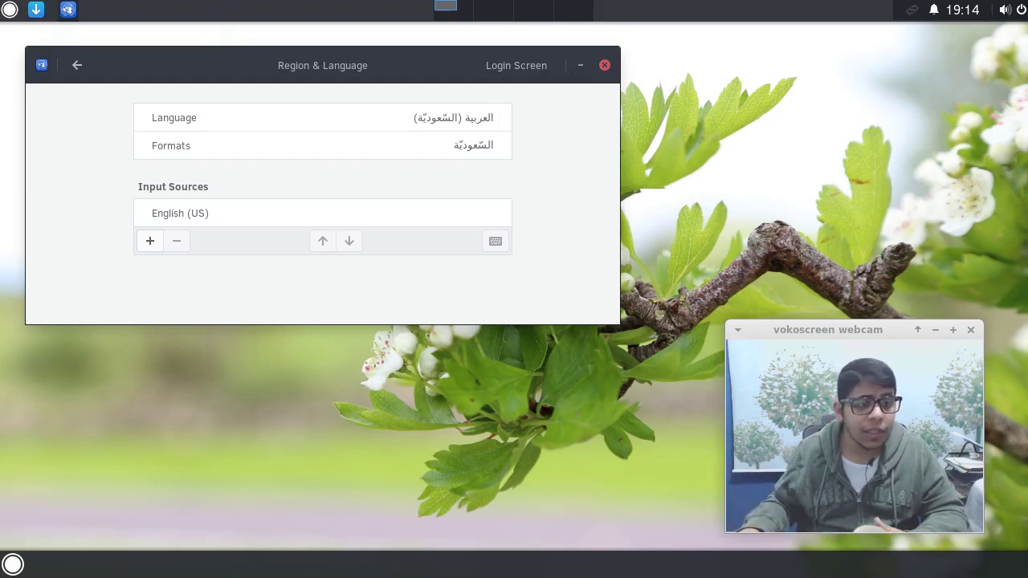
click(605, 65)
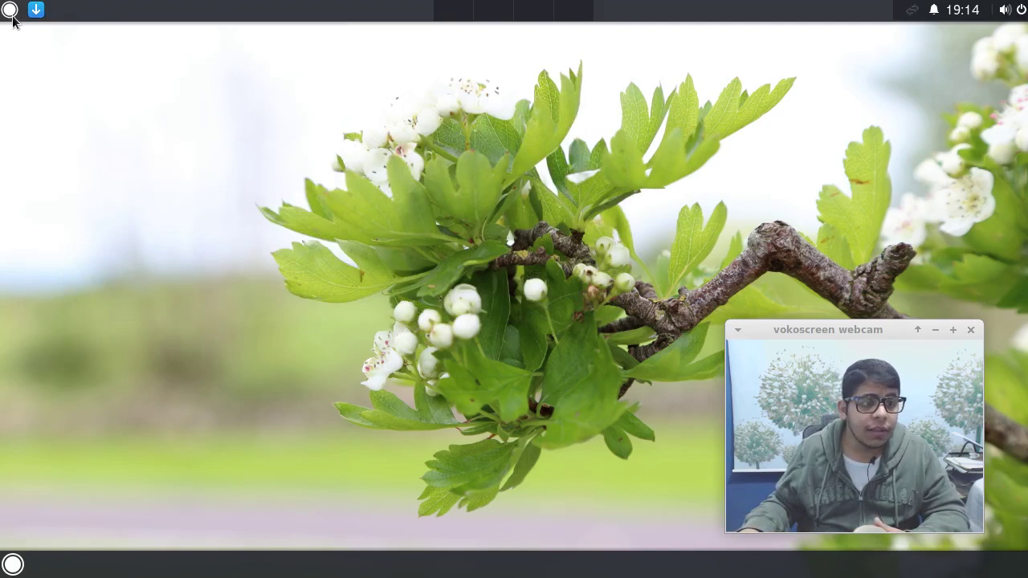
click(9, 11)
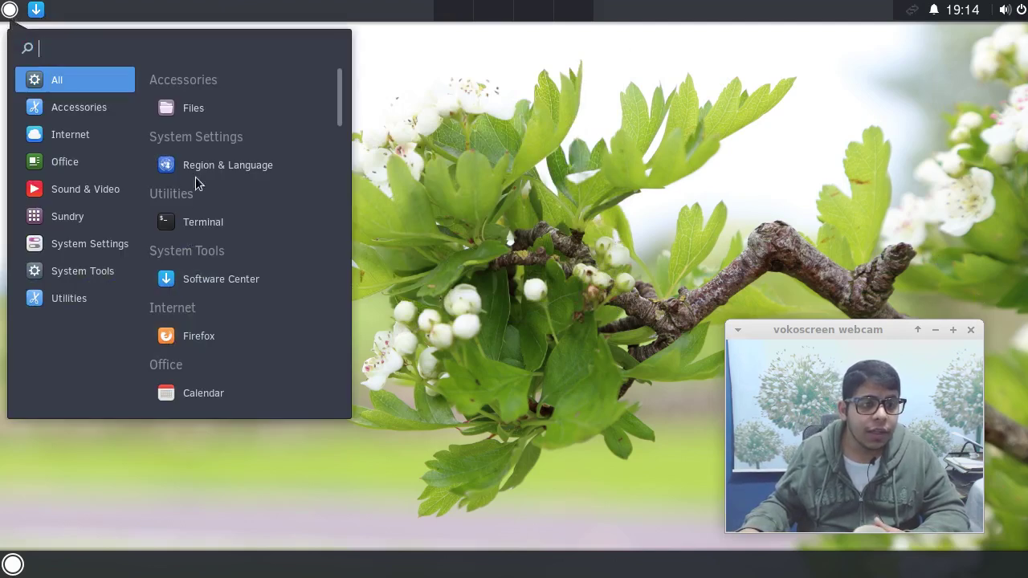
click(92, 243)
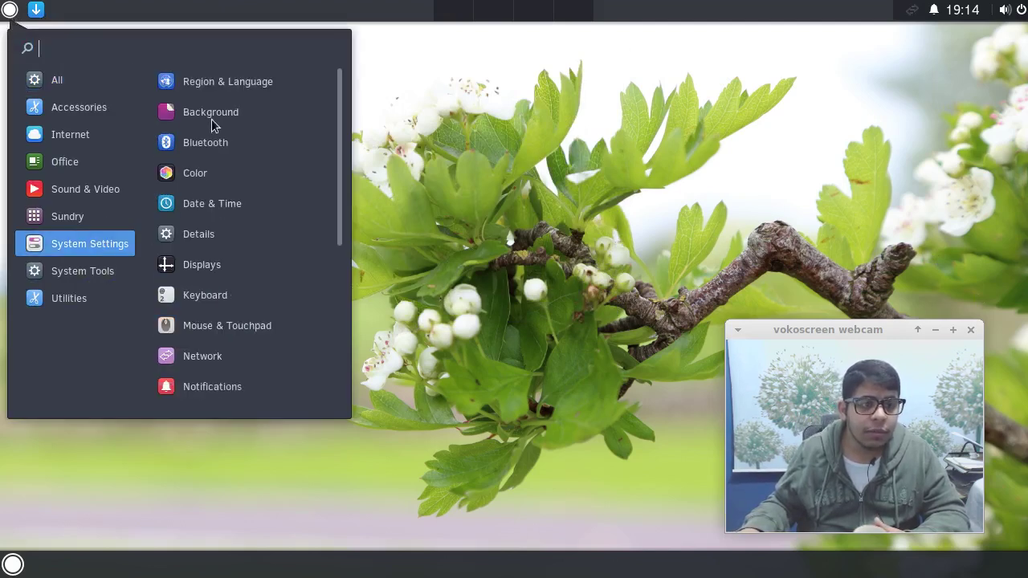
click(93, 271)
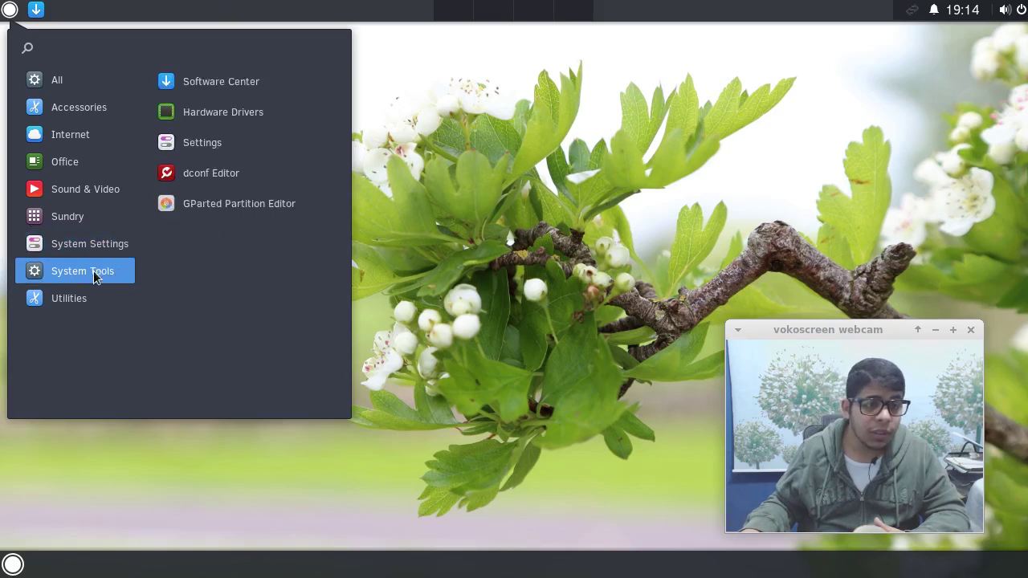
click(80, 241)
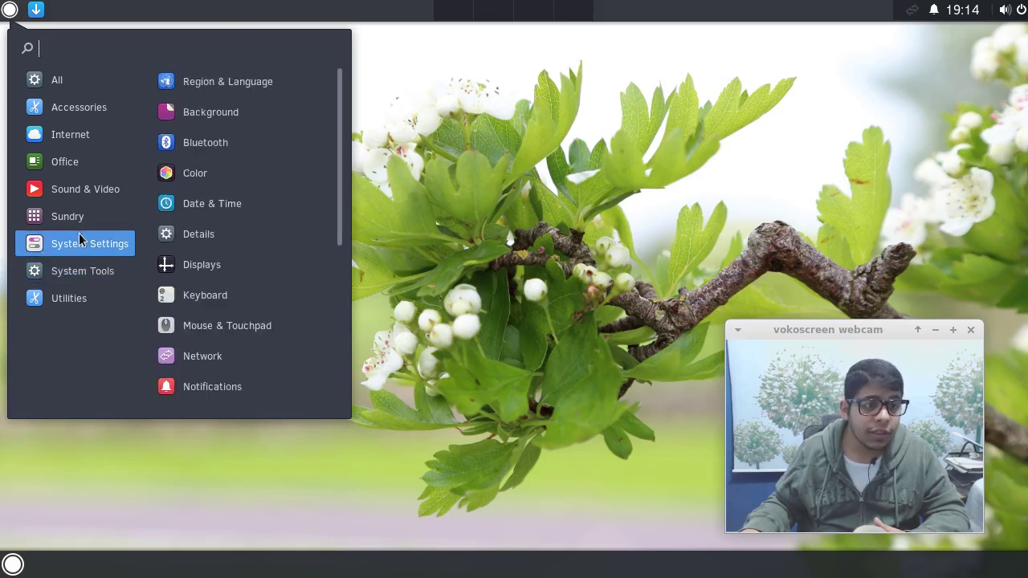
scroll(250, 165, down, 5)
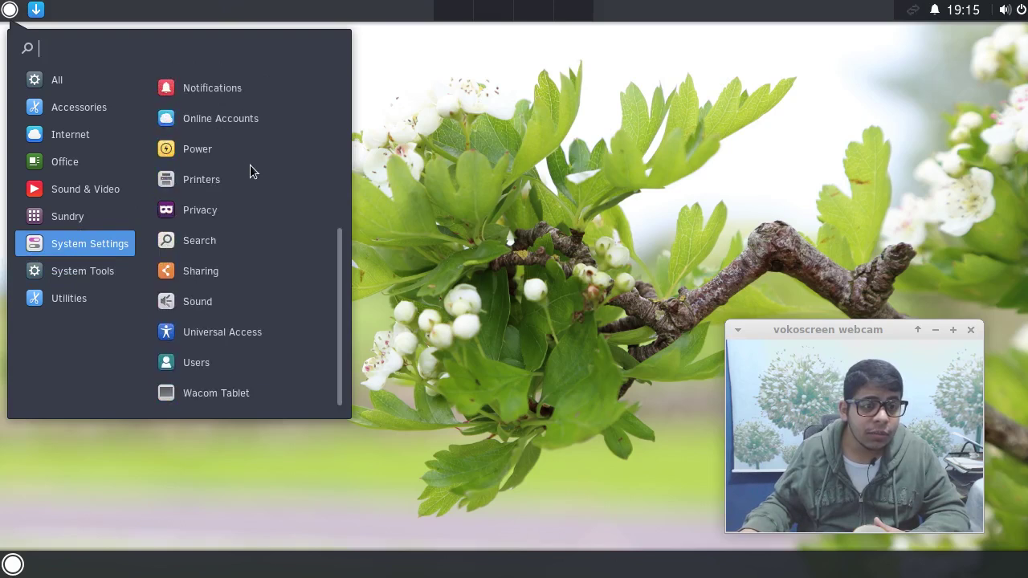
click(62, 298)
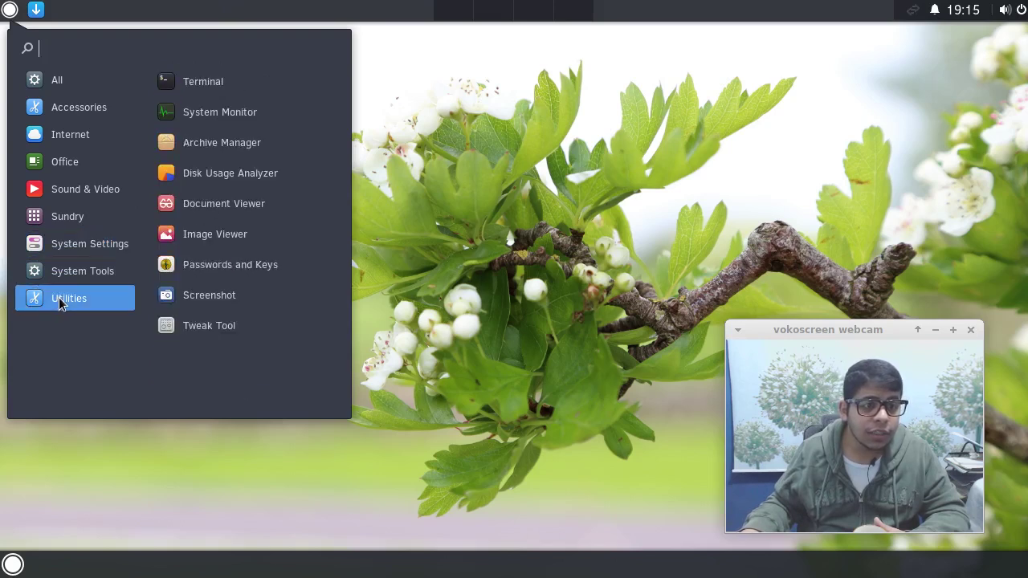
click(67, 275)
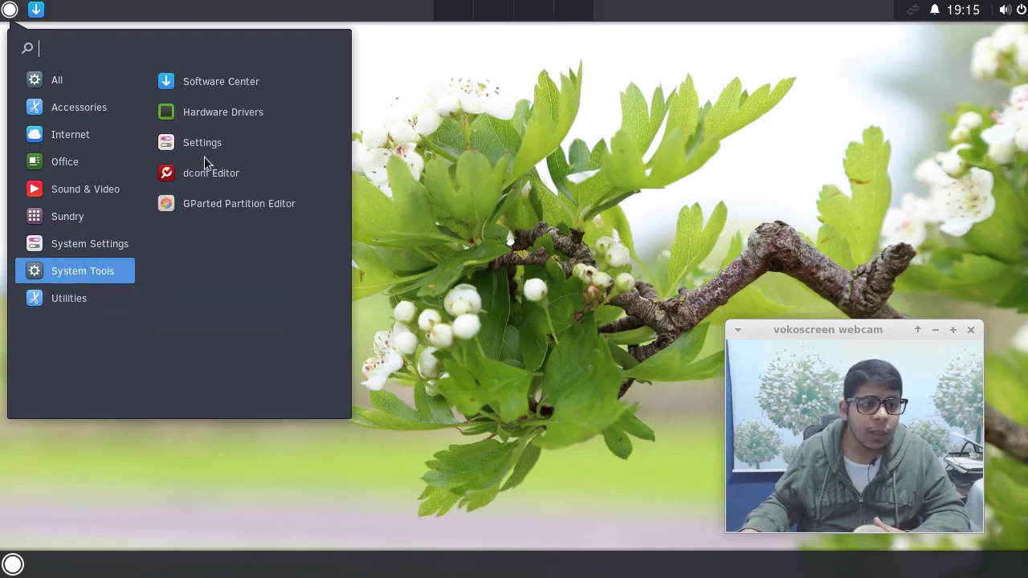
click(208, 147)
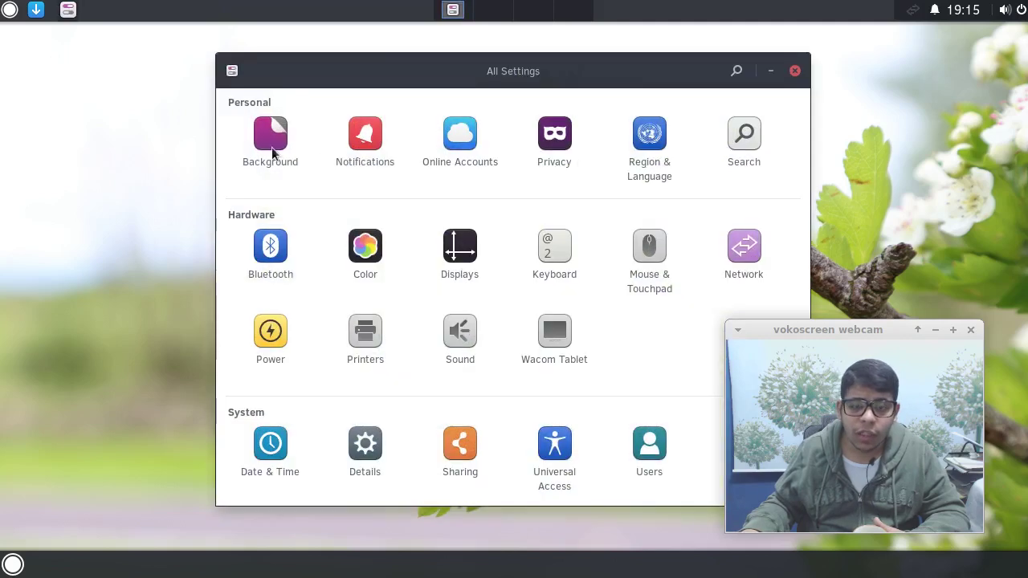
drag(446, 66, 275, 46)
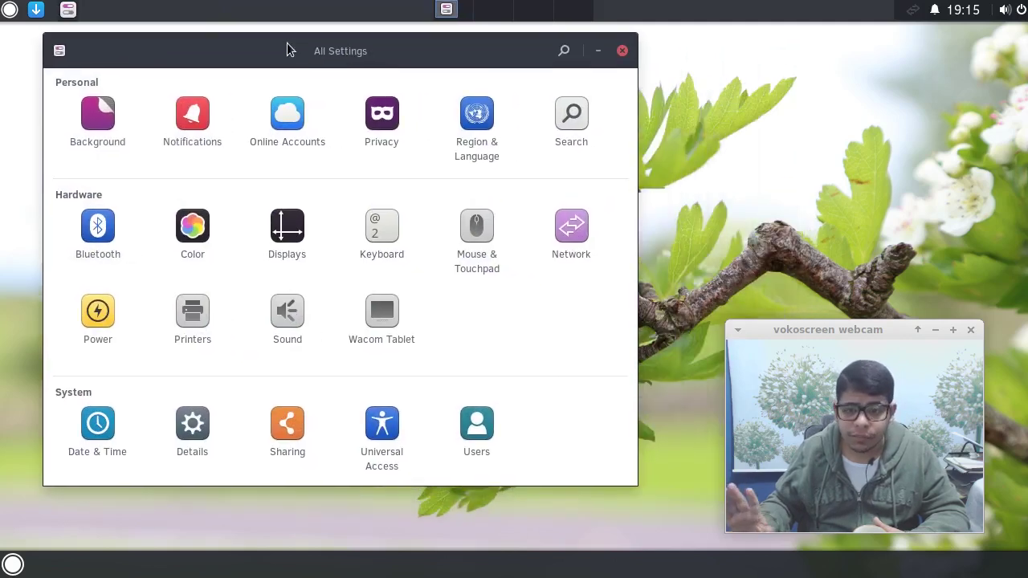
click(621, 50)
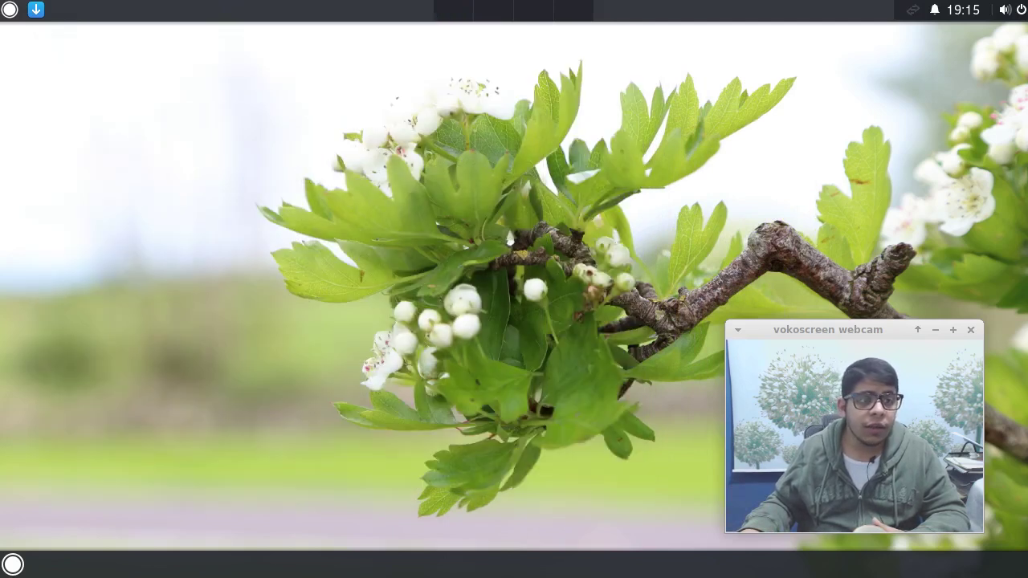
In Software Center, browse Office, view libreoffice-writer via a 'libre' search, then select all 116 updates.
click(35, 10)
drag(654, 120, 483, 90)
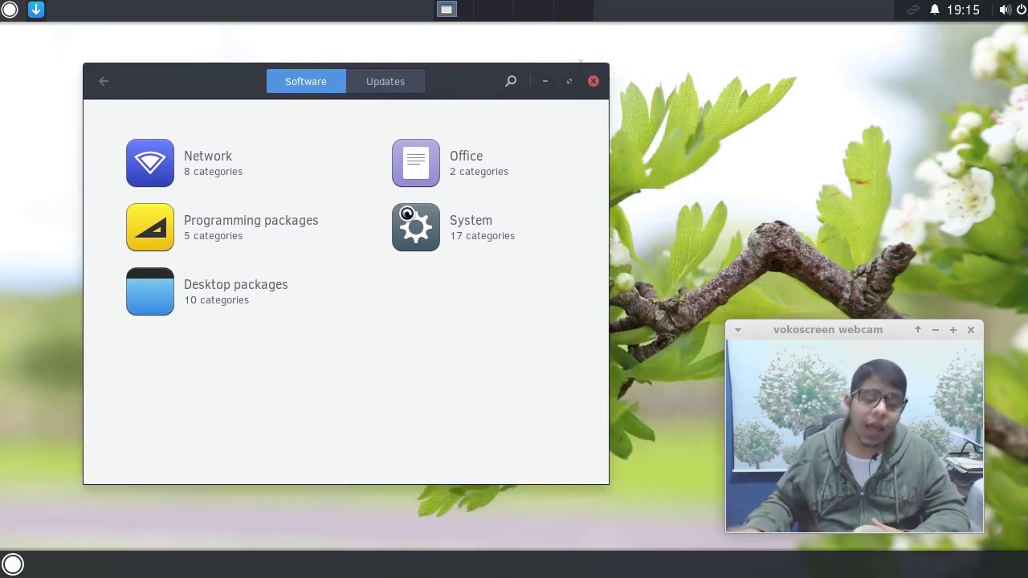
click(459, 166)
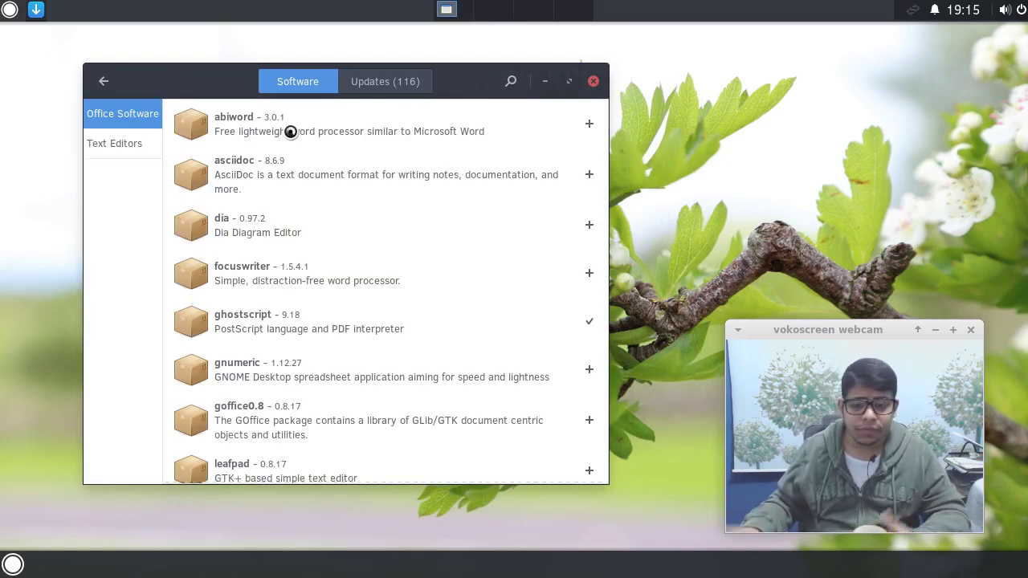
click(512, 82)
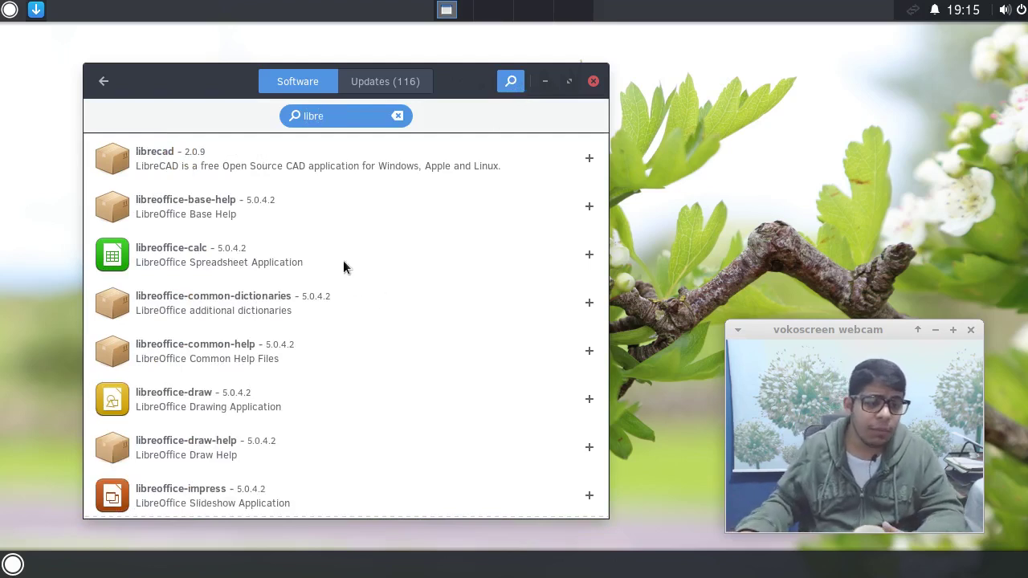
scroll(344, 260, down, 6)
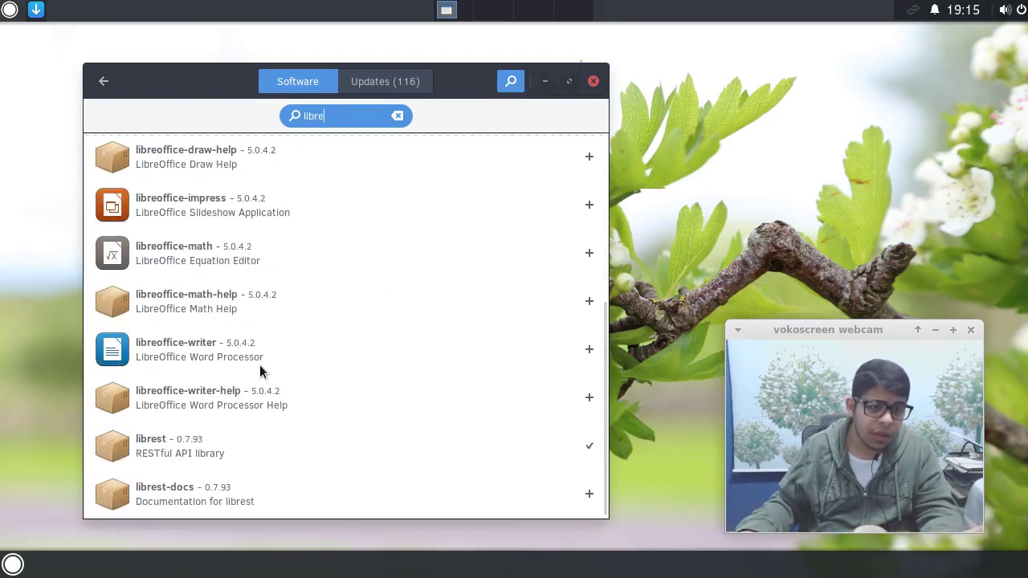
click(260, 365)
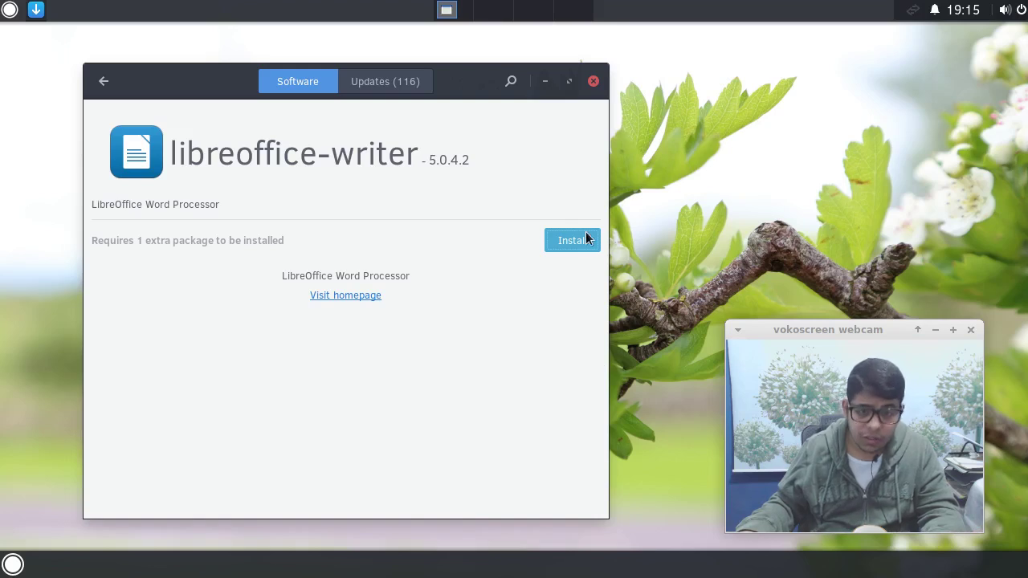
click(408, 83)
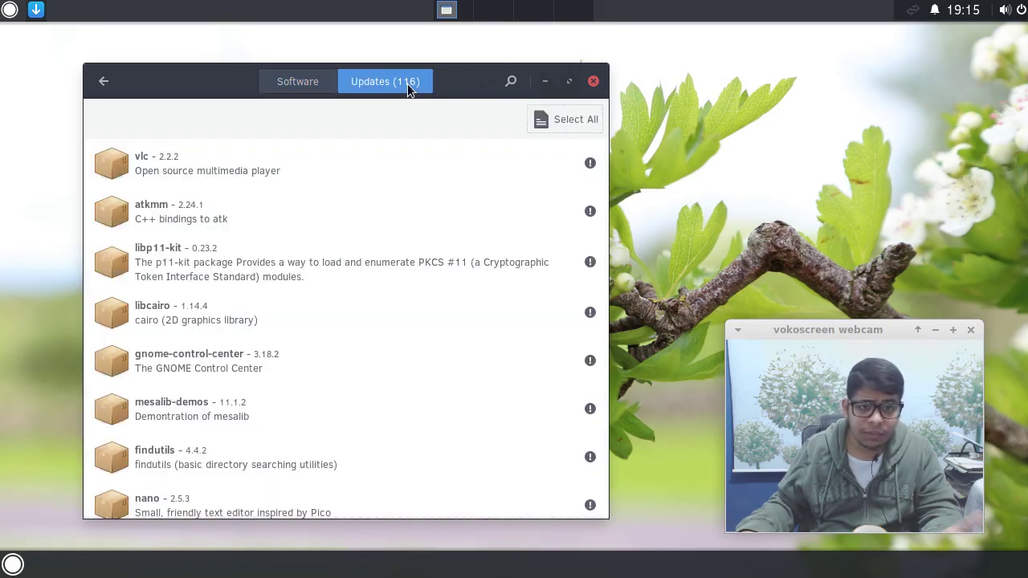
click(547, 119)
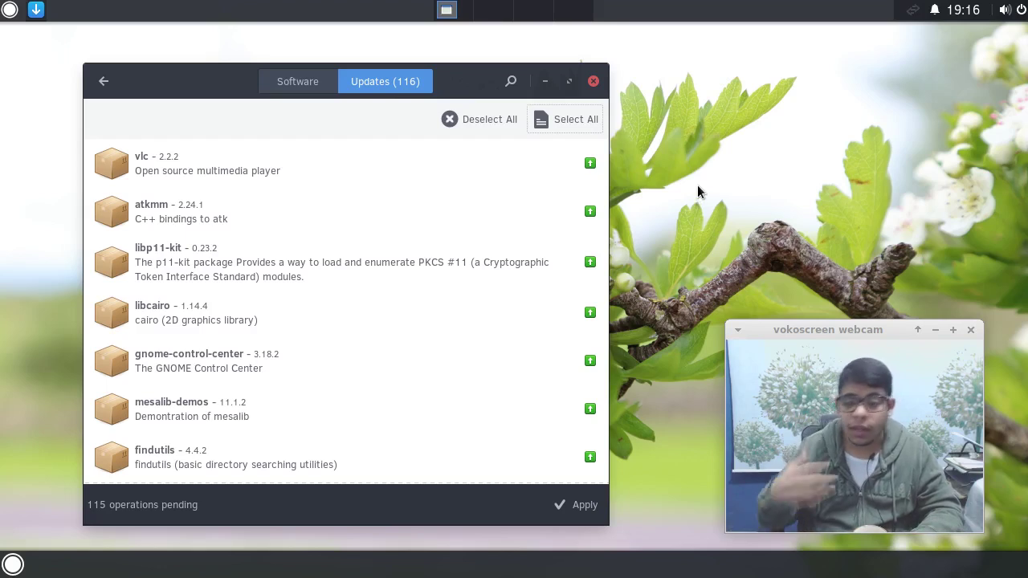
Close Software Center and open the Solus 1.1 stable download page, scrolling to the mirror table.
click(593, 82)
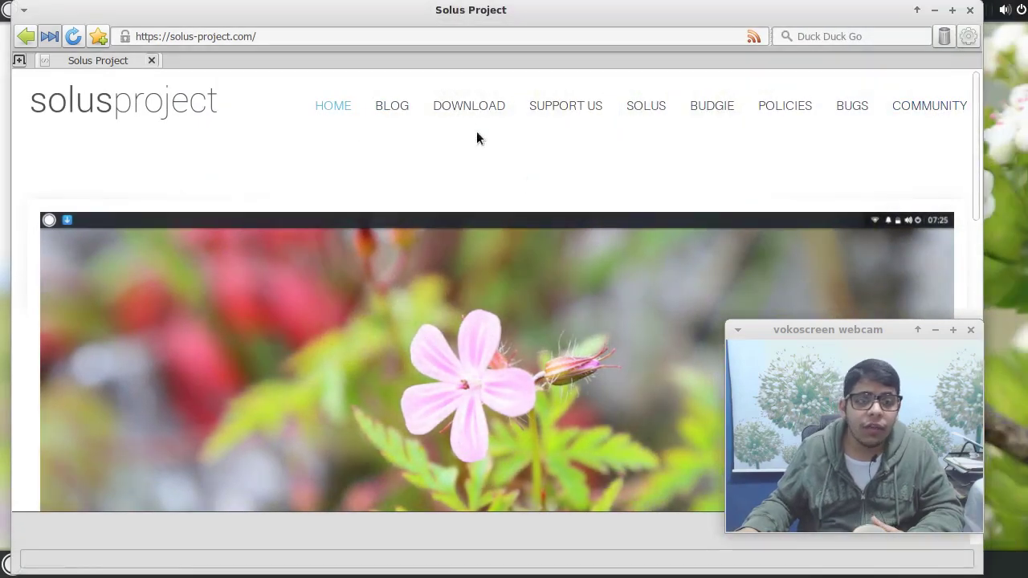
click(479, 106)
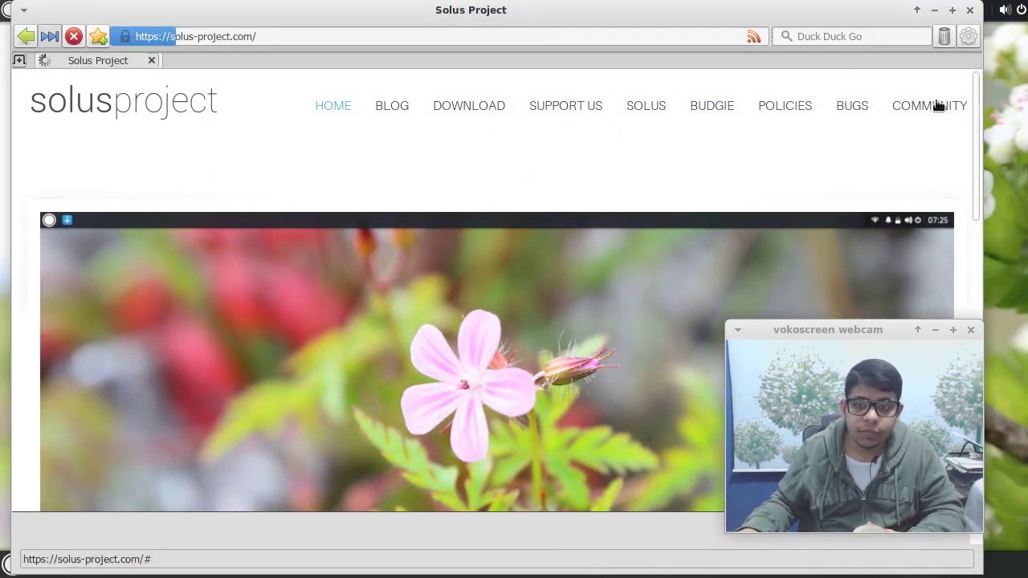
click(952, 9)
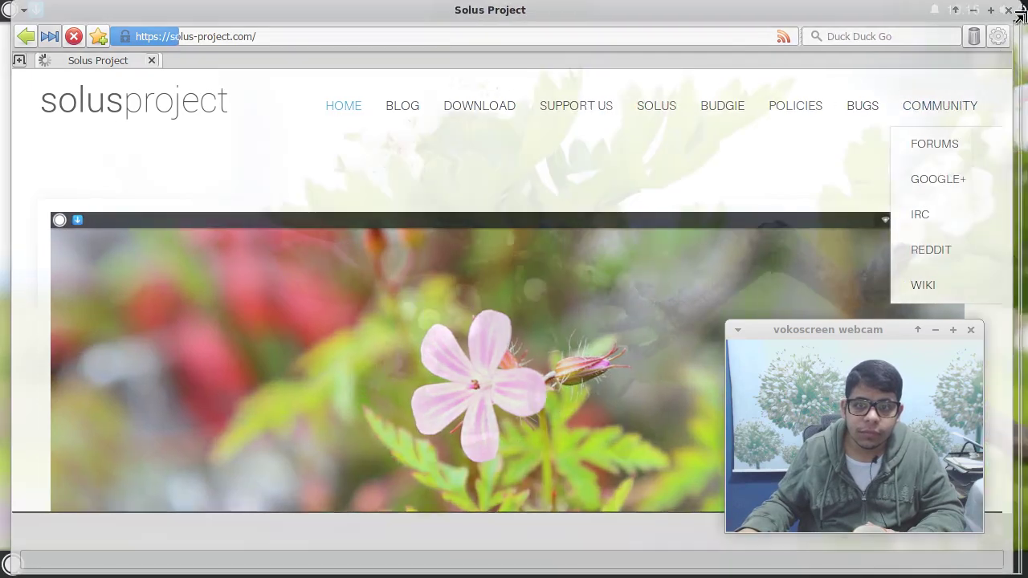
scroll(599, 177, down, 3)
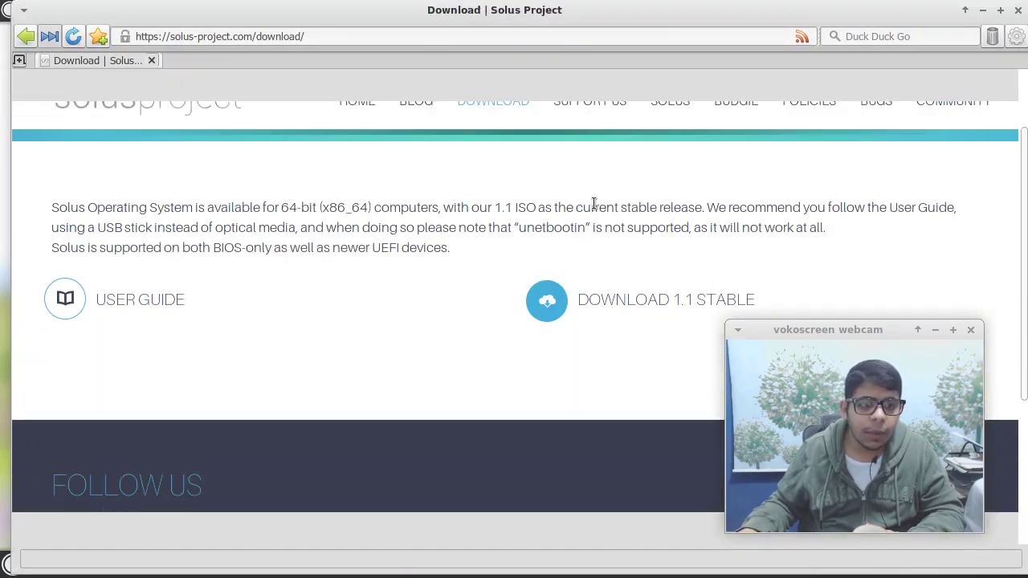
click(599, 314)
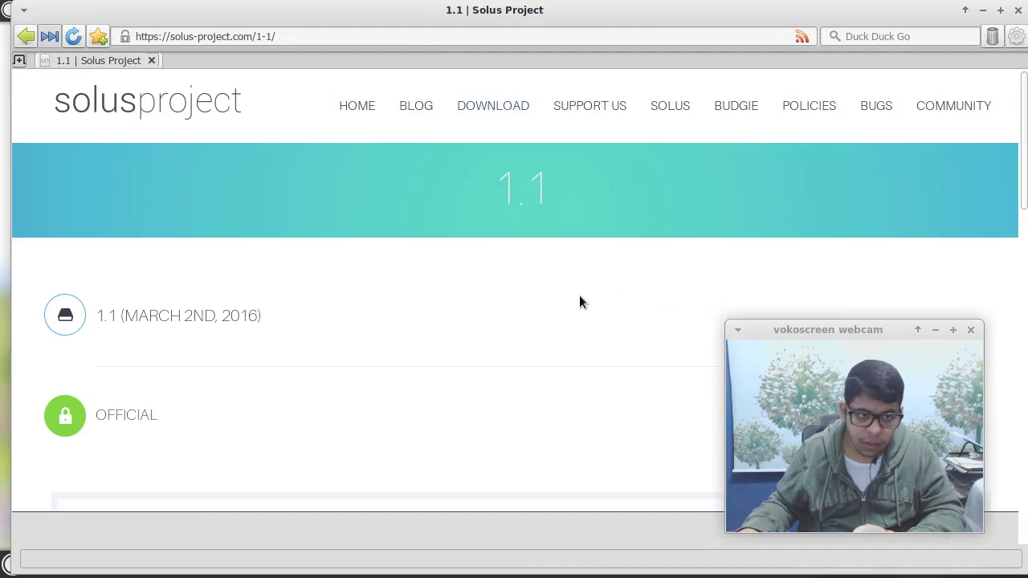
scroll(543, 298, down, 5)
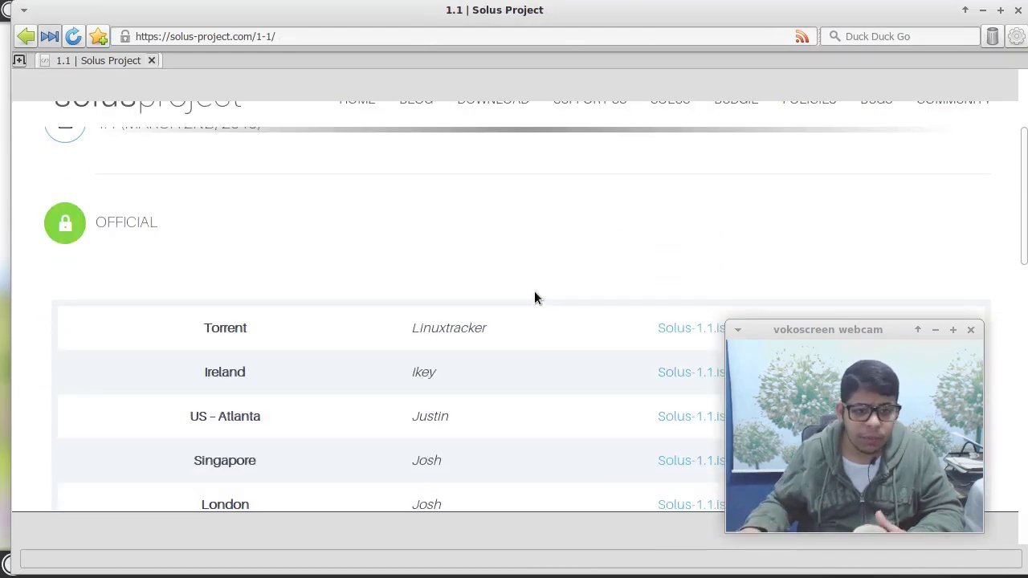
scroll(535, 293, down, 3)
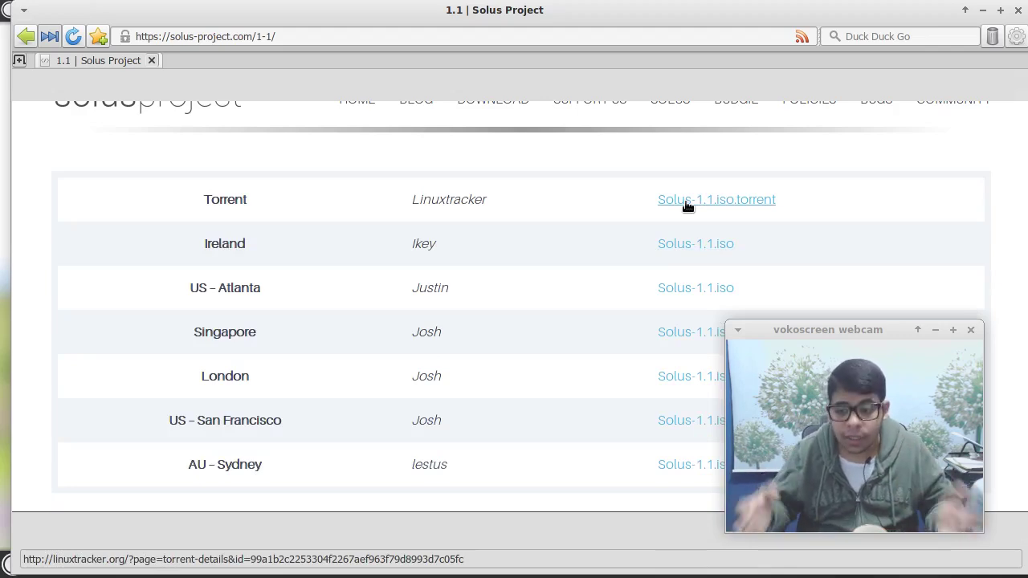
Switch to Transmission to show the 818.9 MB Solus-1.1.iso torrent seeding.
mouse_move(953, 99)
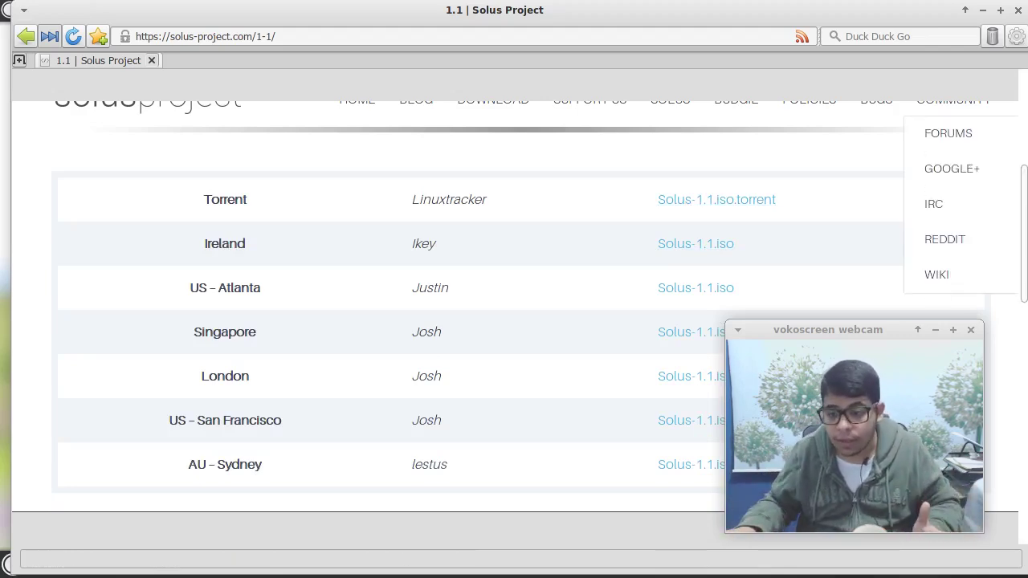
key(alt+Tab)
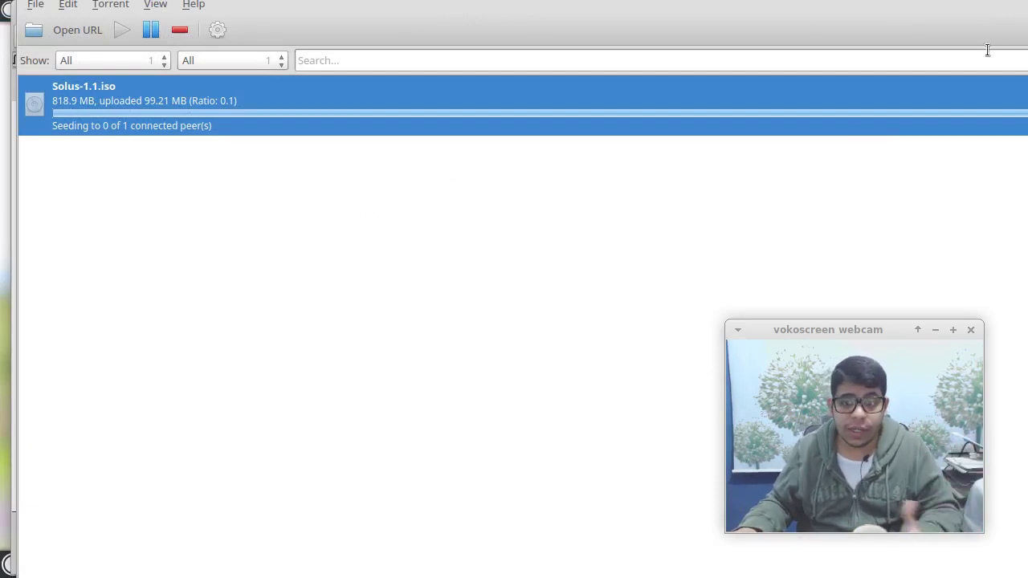
Back in Midori, review the Solus-1.1.iso Linuxtracker torrent page, then close the browser.
key(alt+Tab)
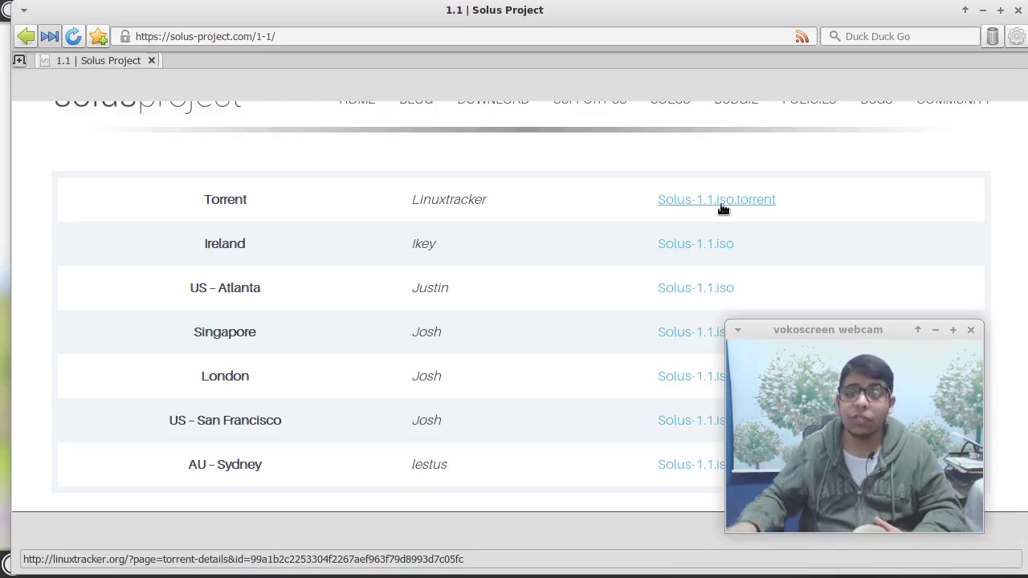
click(723, 209)
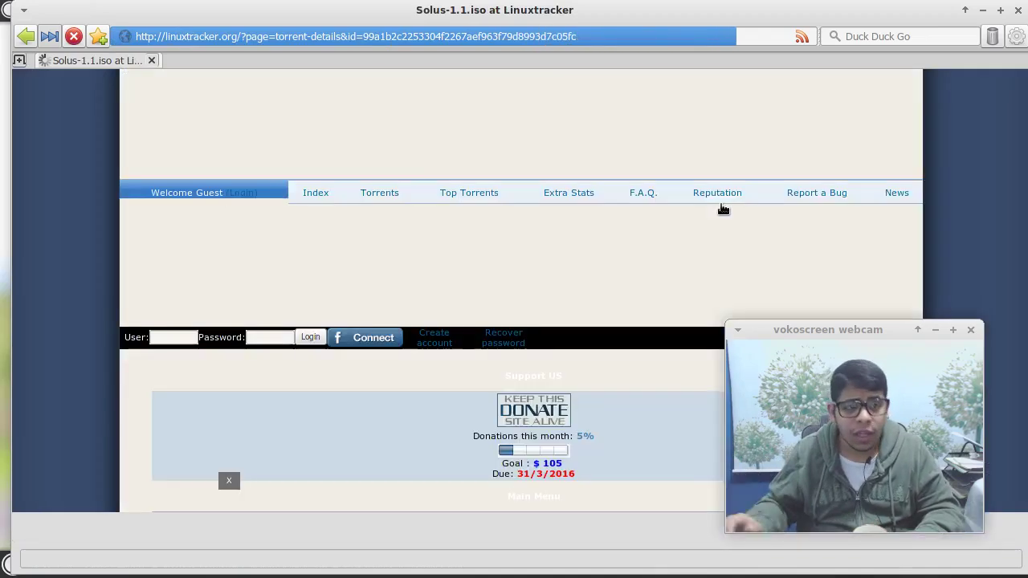
scroll(298, 354, down, 2)
scroll(298, 354, down, 3)
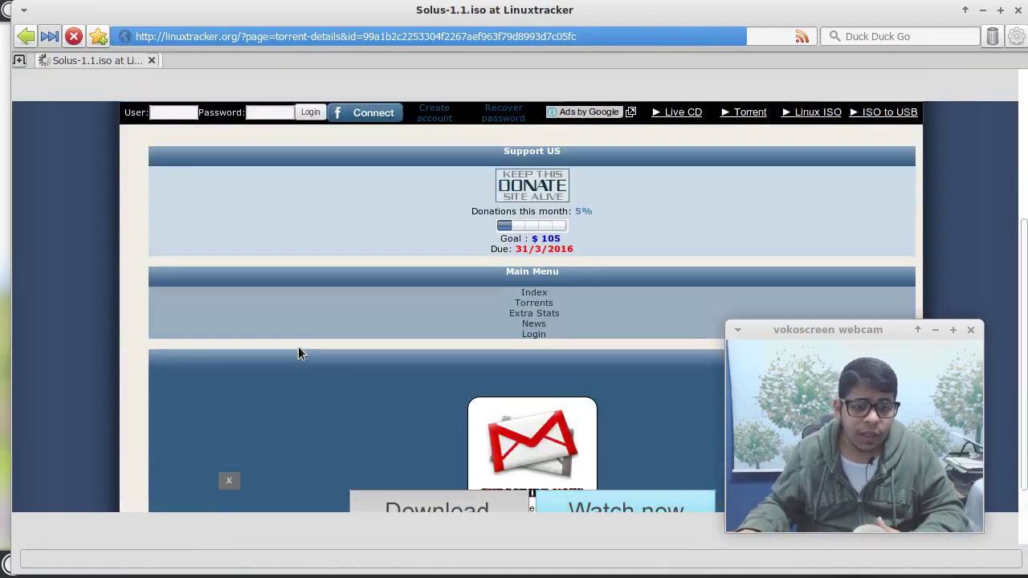
scroll(299, 351, down, 2)
scroll(309, 346, up, 2)
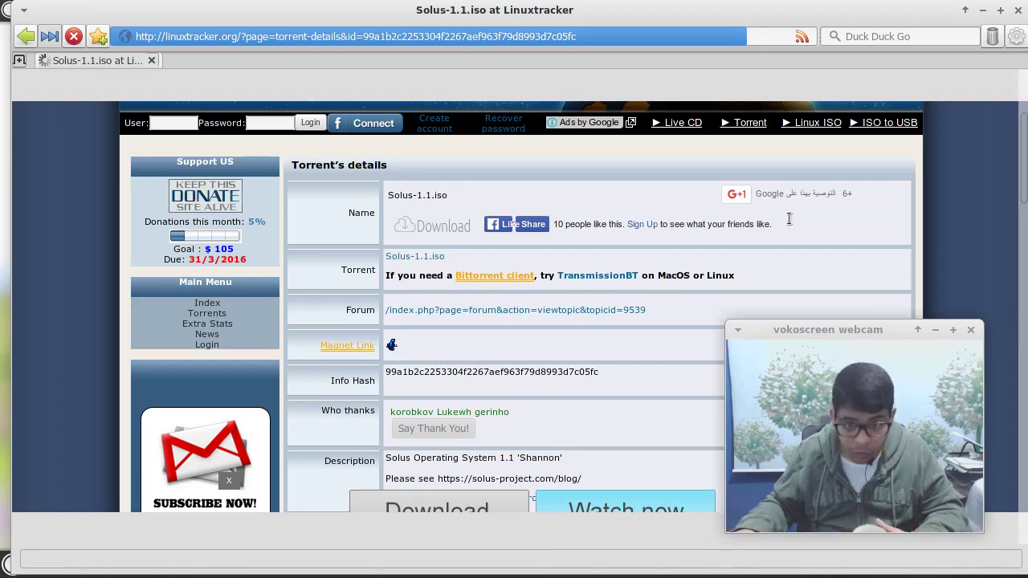
click(1019, 10)
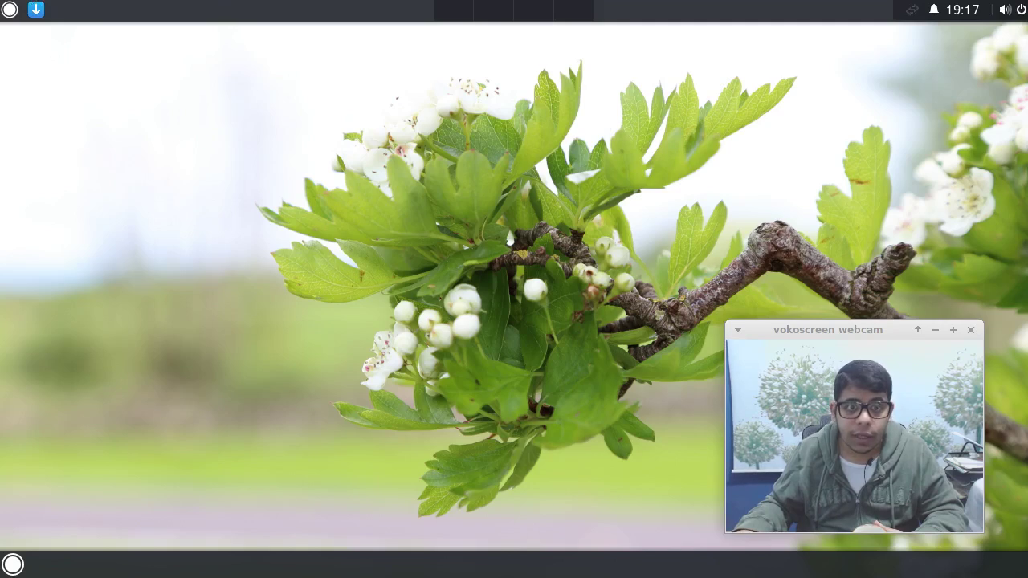
Leave full-screen and force-insert Solus-1.1.iso into the test VM's optical drive.
key(ctrl+f)
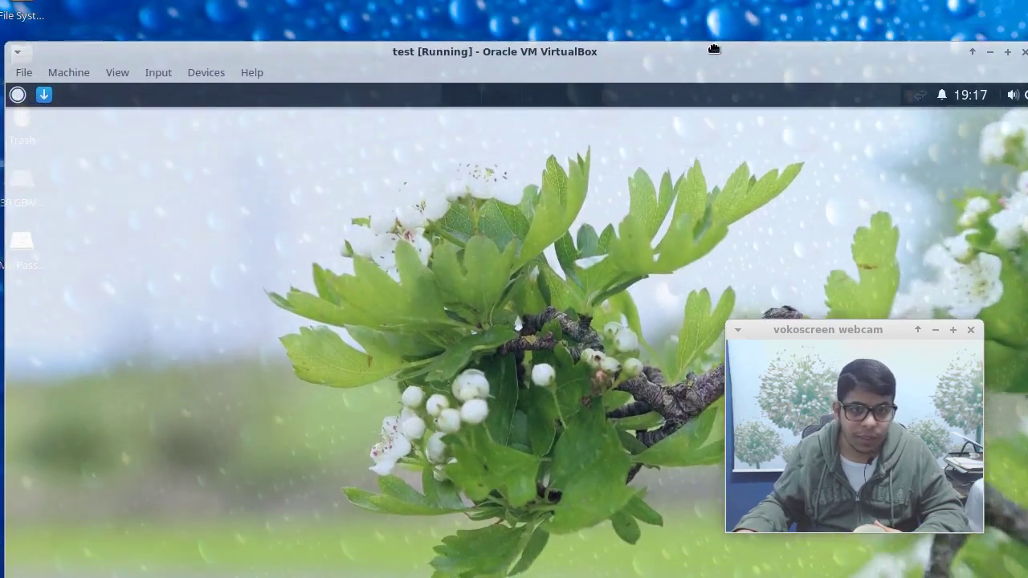
drag(714, 50, 723, 44)
right_click(838, 499)
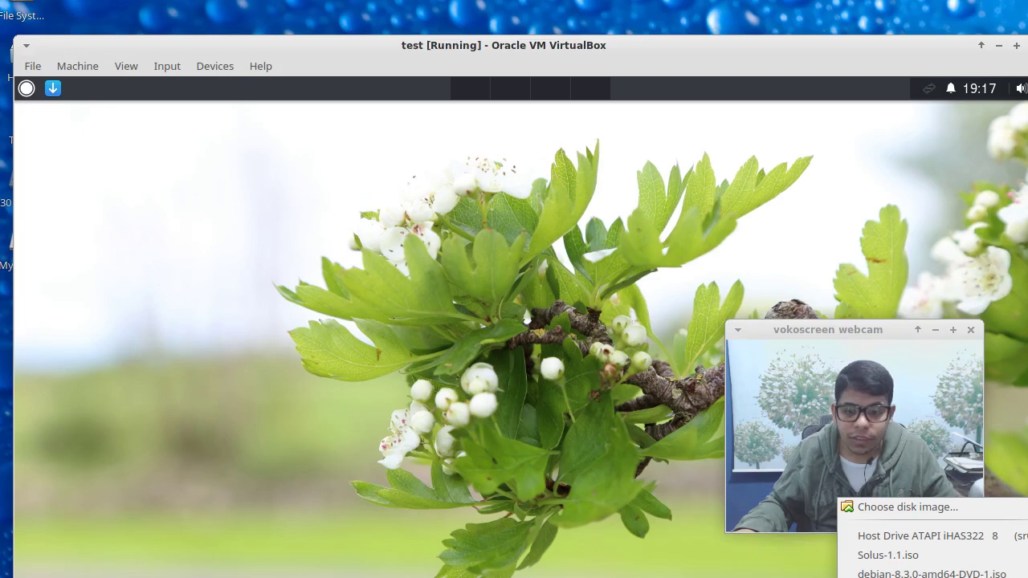
click(885, 556)
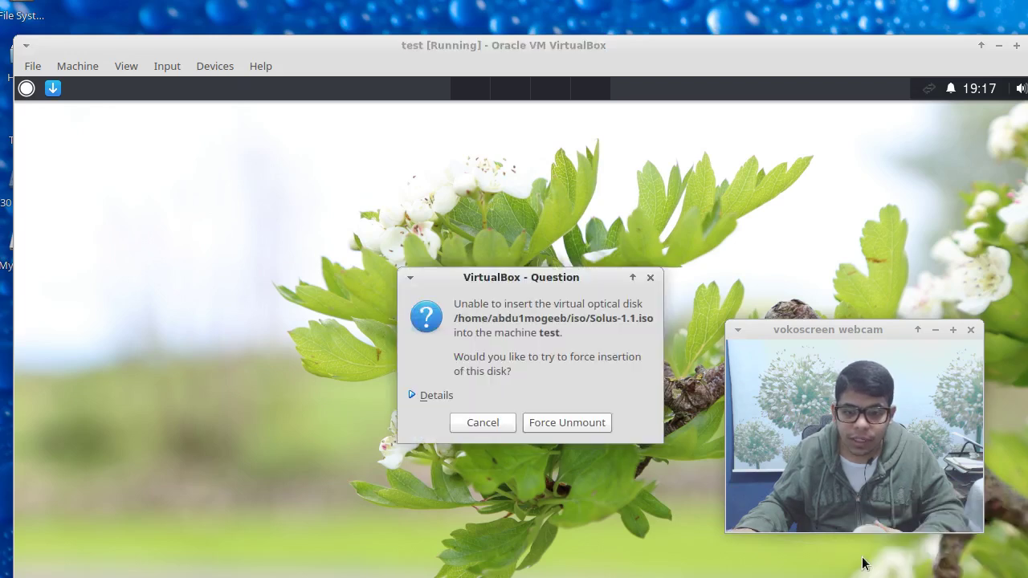
click(544, 426)
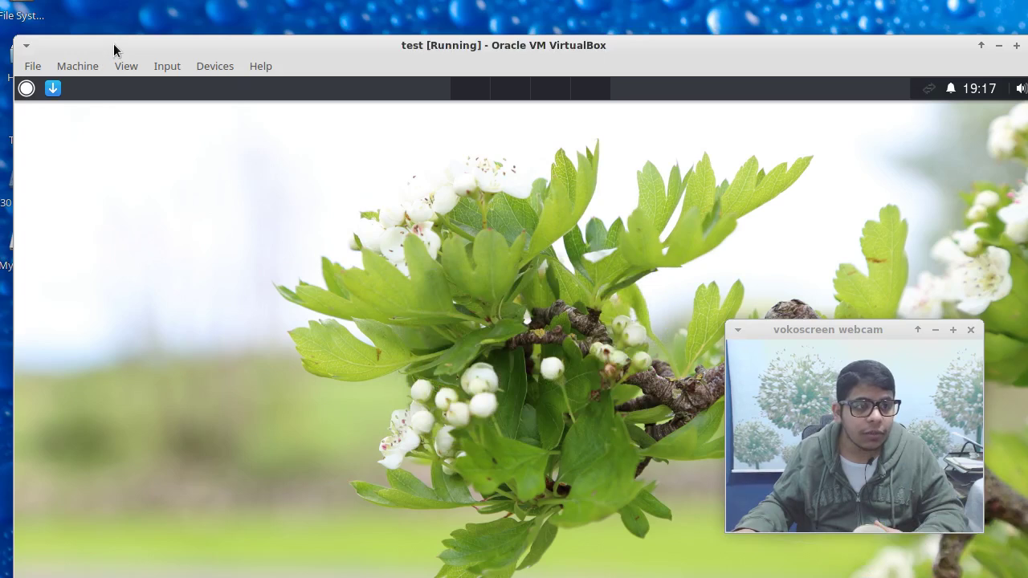
double_click(113, 43)
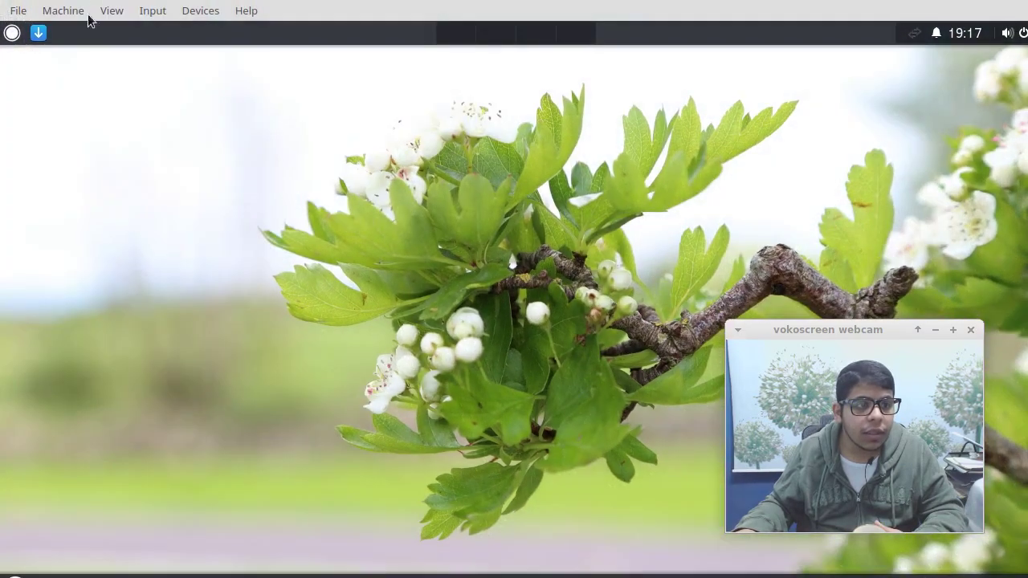
Reset the test machine through Machine > Reset and confirm, letting it boot to the Solus desktop.
click(80, 10)
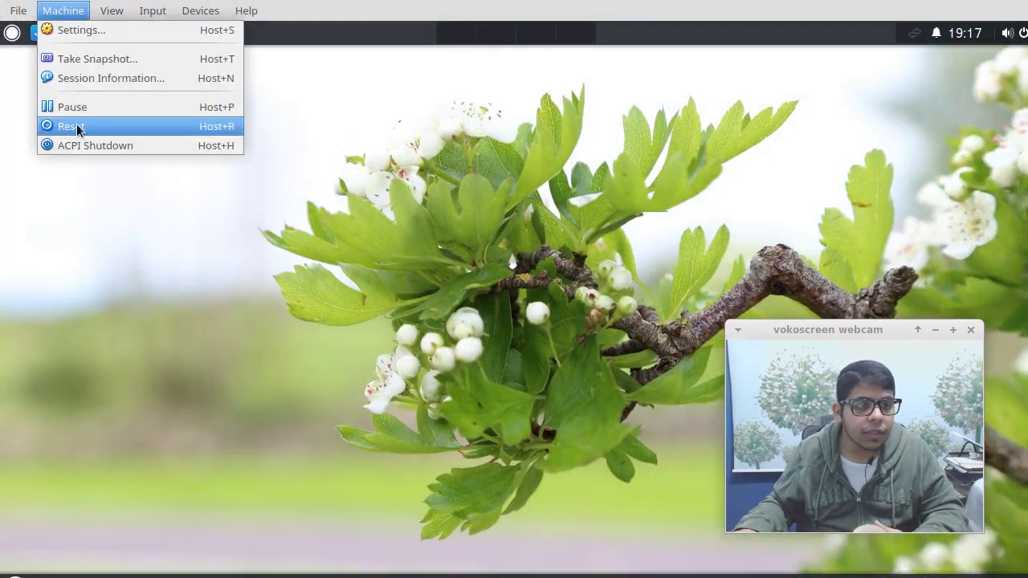
click(76, 126)
click(565, 371)
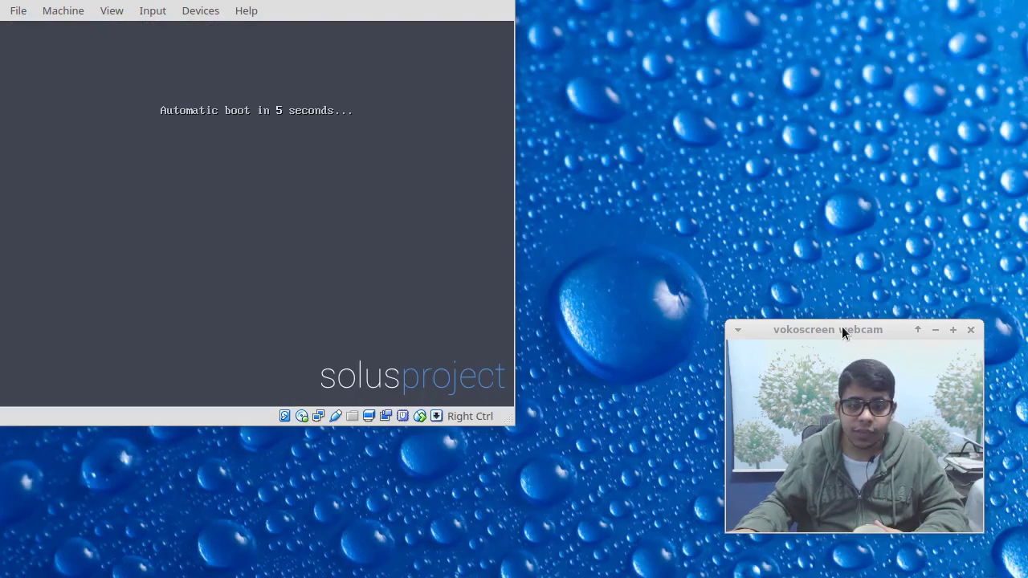
drag(839, 328, 878, 364)
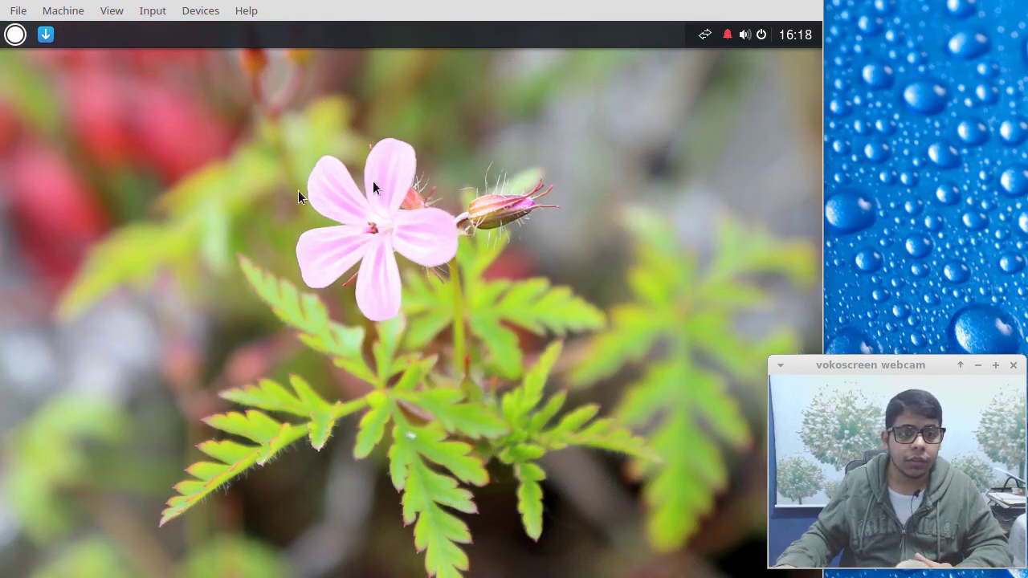
Reset the VM again and boot the Start Solus entry from the boot menu.
click(18, 10)
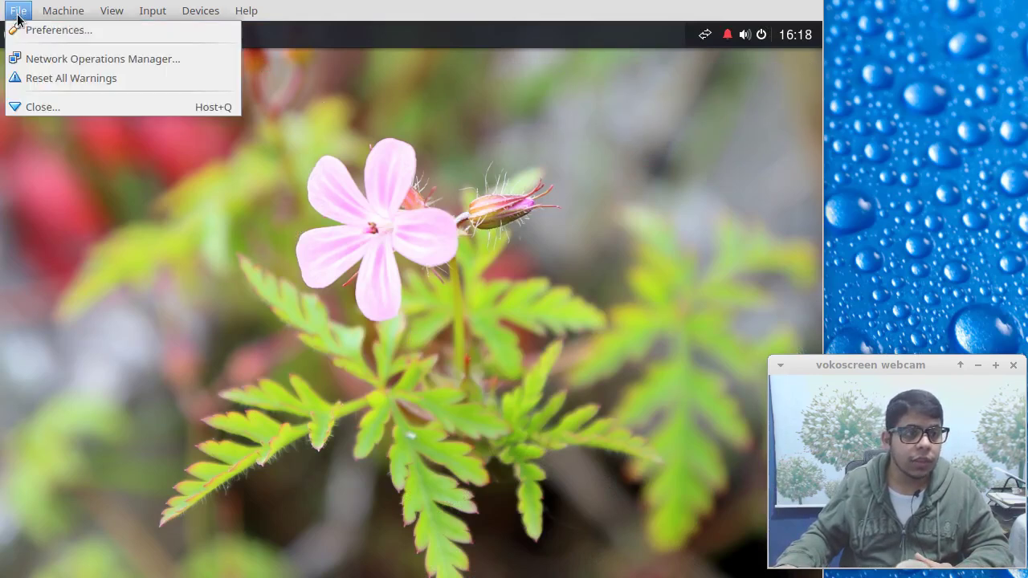
click(73, 125)
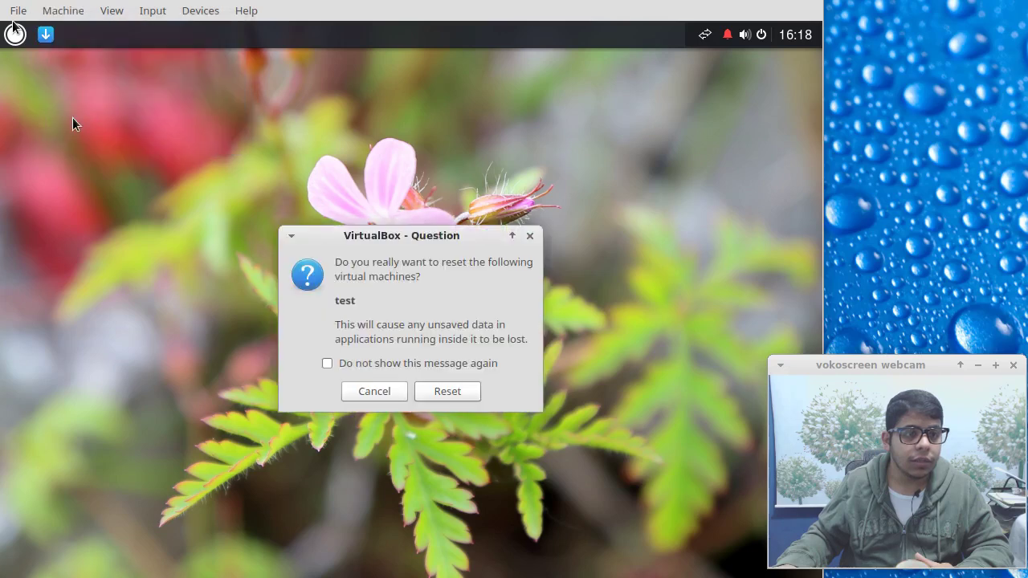
click(445, 394)
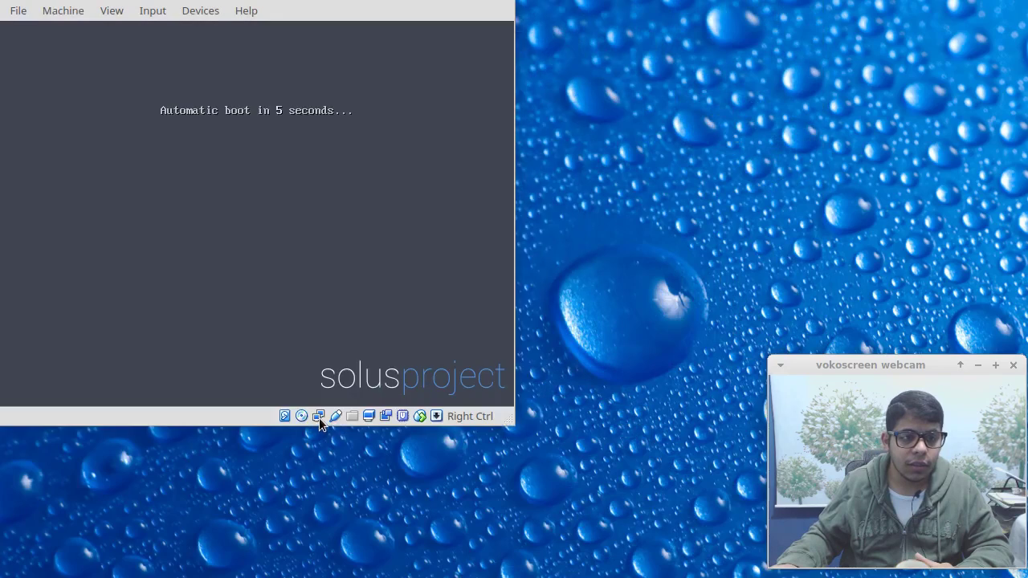
key(Down)
key(Up)
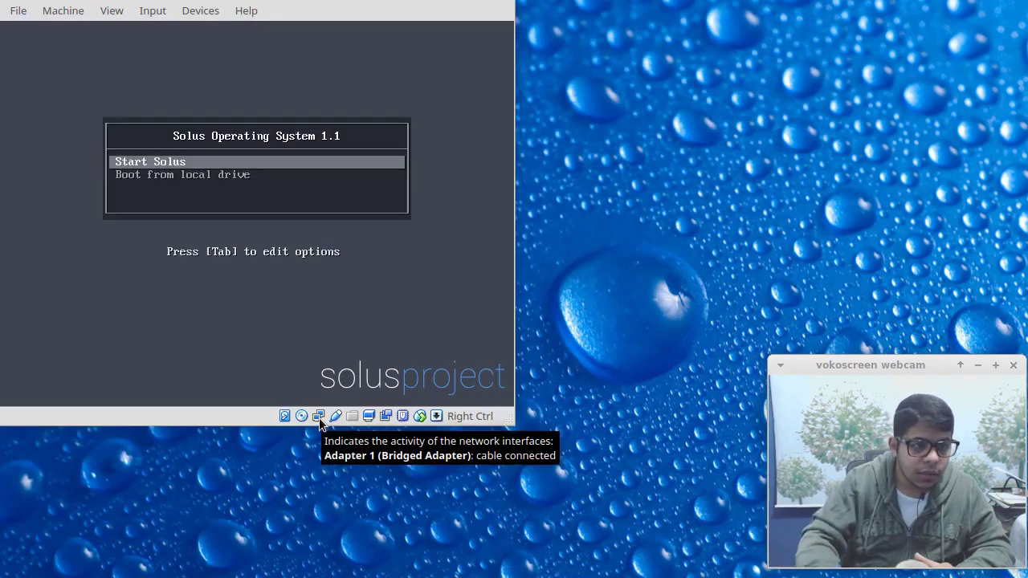
key(Return)
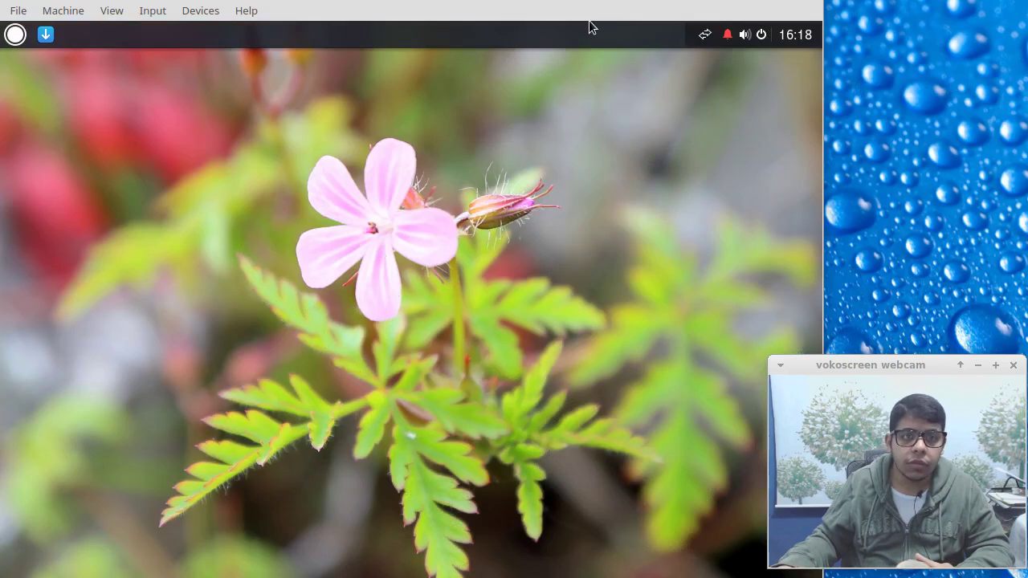
Launch the Solus installer from the Budgie menu and choose Install Solus.
click(14, 36)
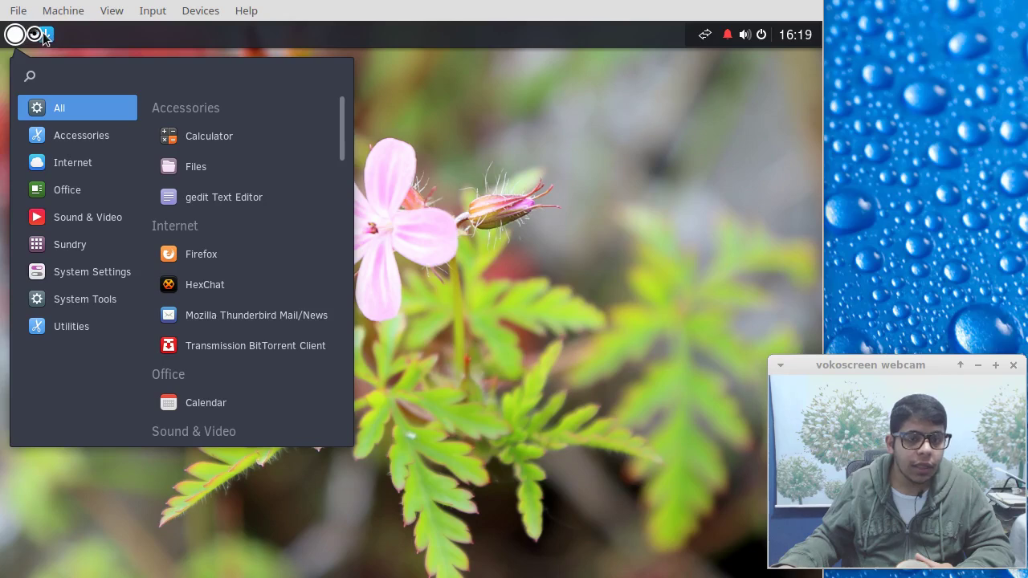
click(44, 37)
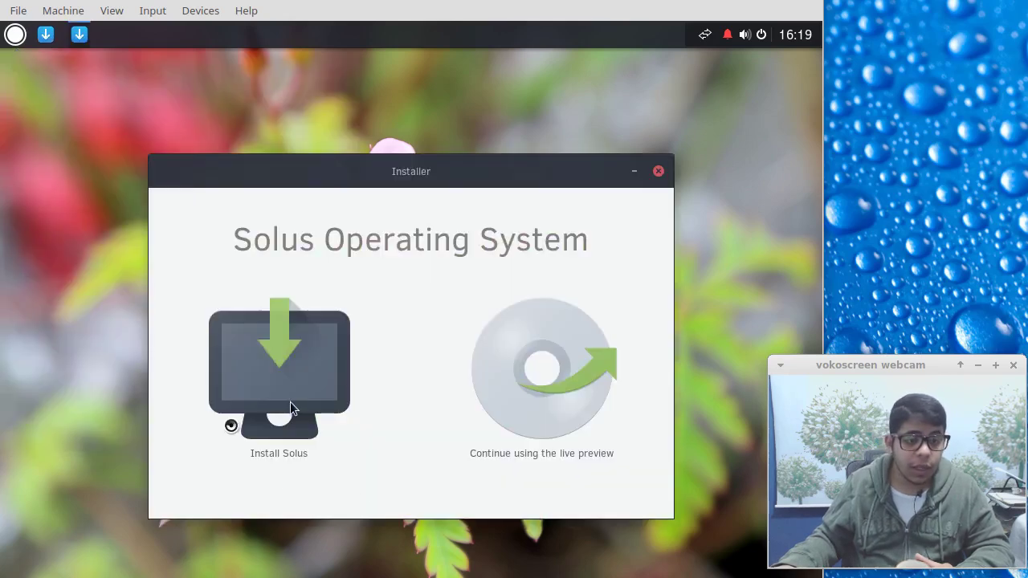
click(292, 386)
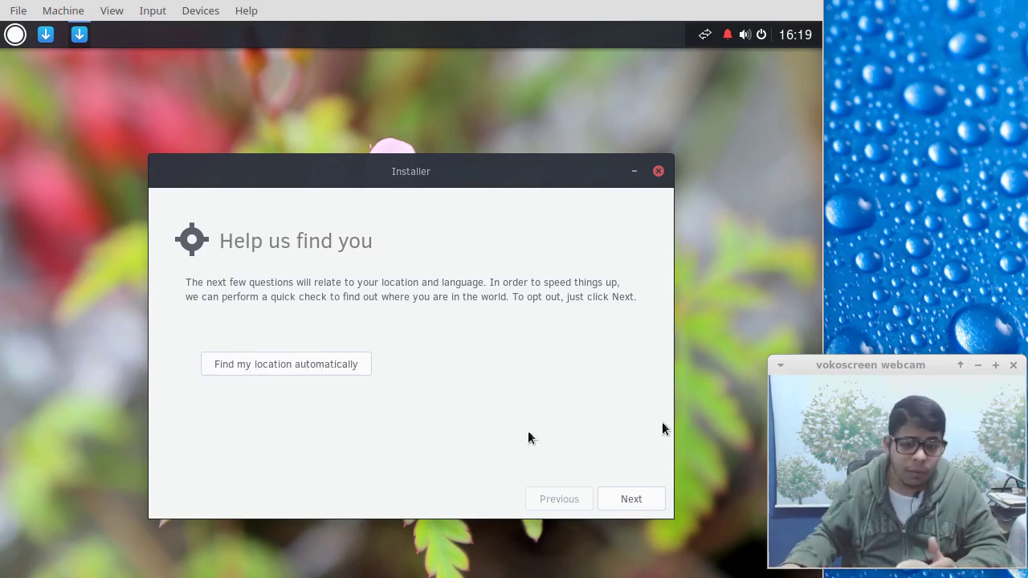
Select Arabic (Saudi Arabia) from the installer's language list.
click(607, 501)
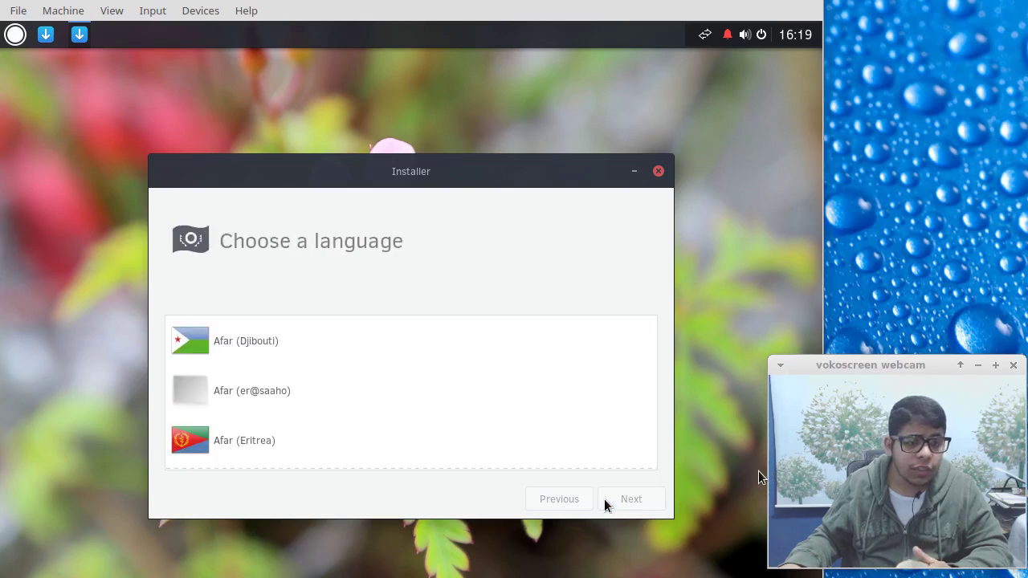
click(420, 394)
scroll(420, 395, down, 15)
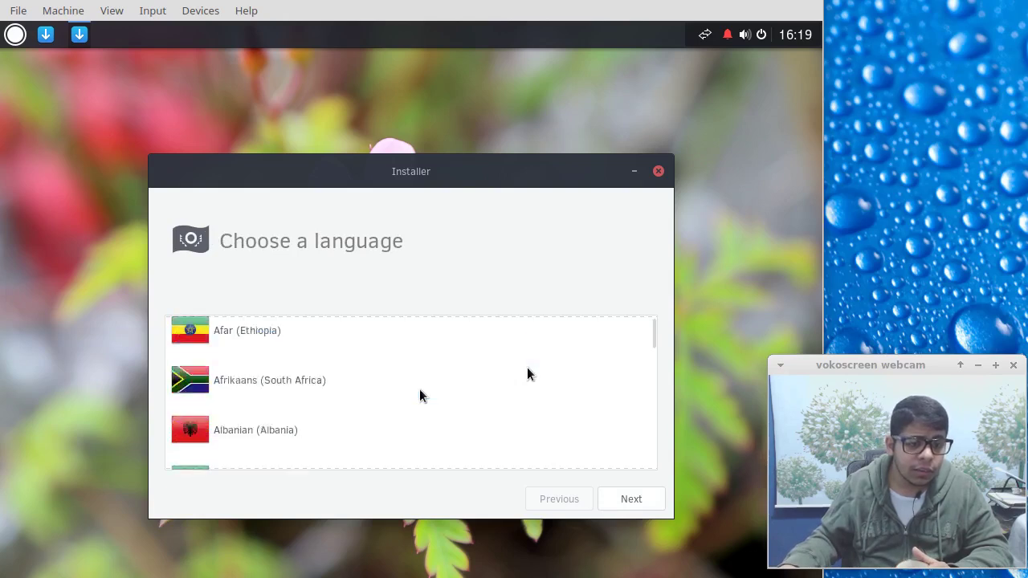
scroll(420, 395, up, 2)
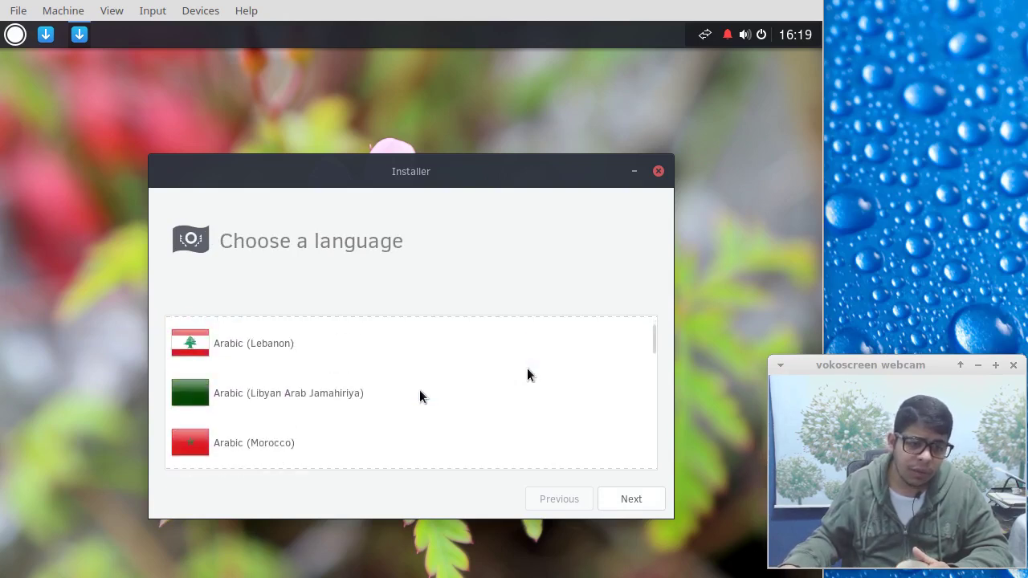
click(420, 395)
scroll(420, 395, down, 3)
scroll(419, 396, down, 2)
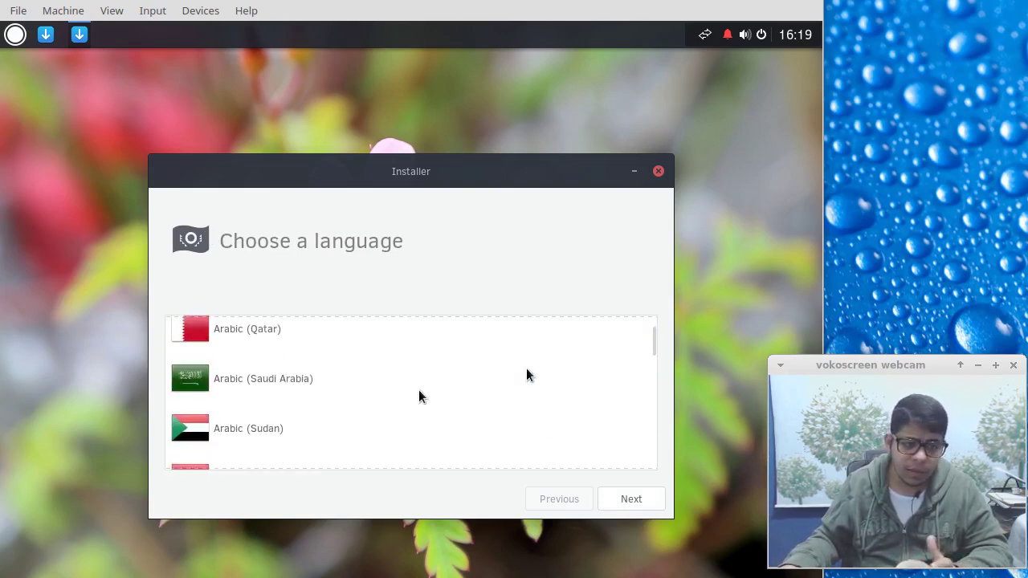
click(423, 386)
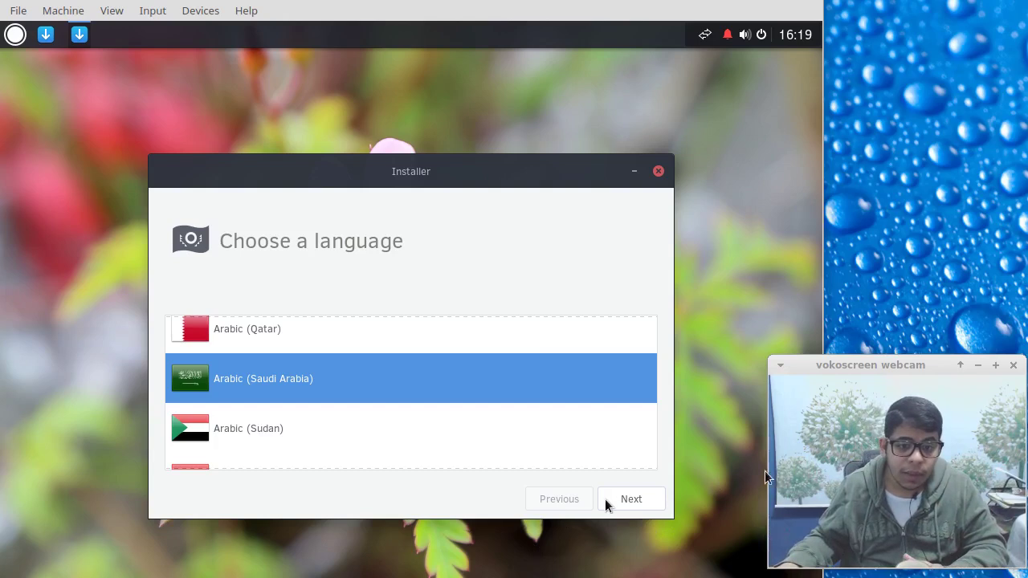
Confirm the language and accept the Generic 105-key (Intl) PC keyboard layout.
drag(832, 365, 840, 394)
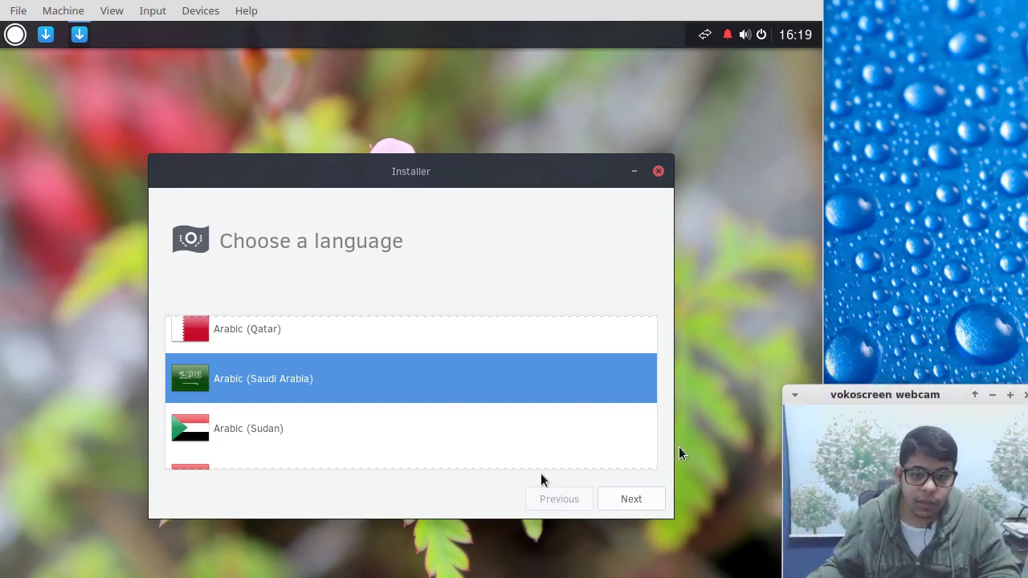
click(611, 499)
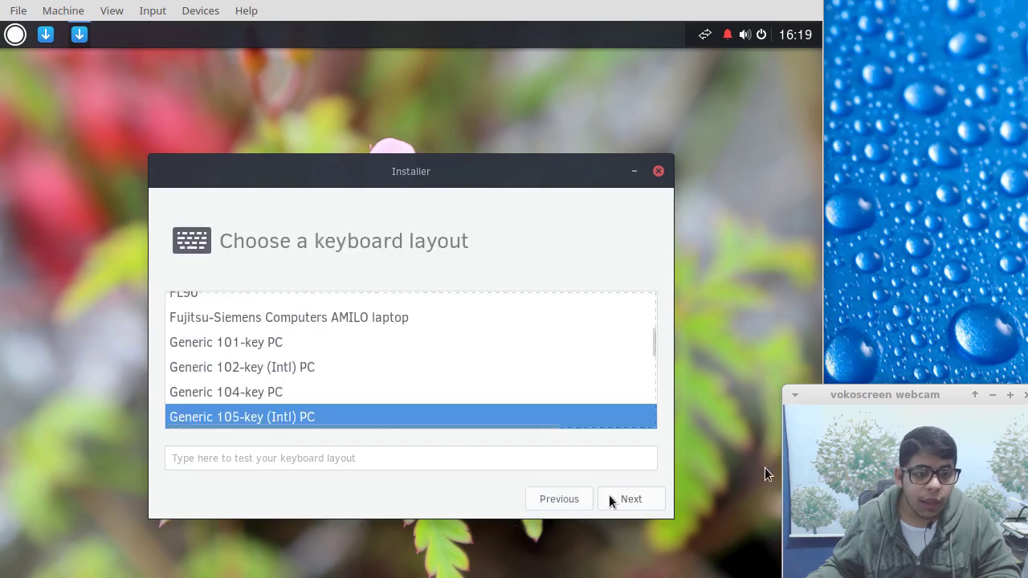
click(610, 499)
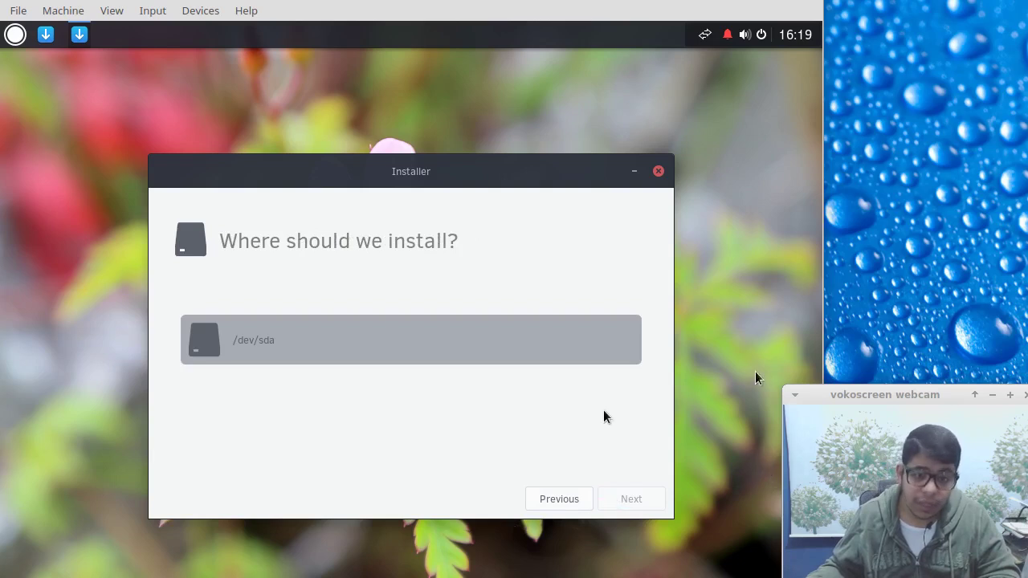
Choose /dev/sda as the installation disk, briefly checking the partition editor.
click(585, 339)
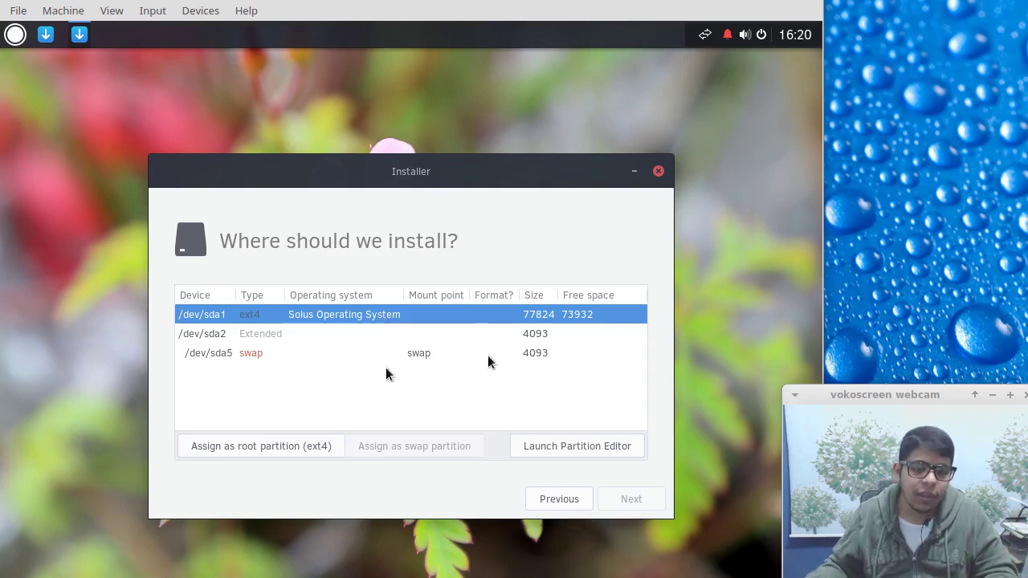
click(553, 450)
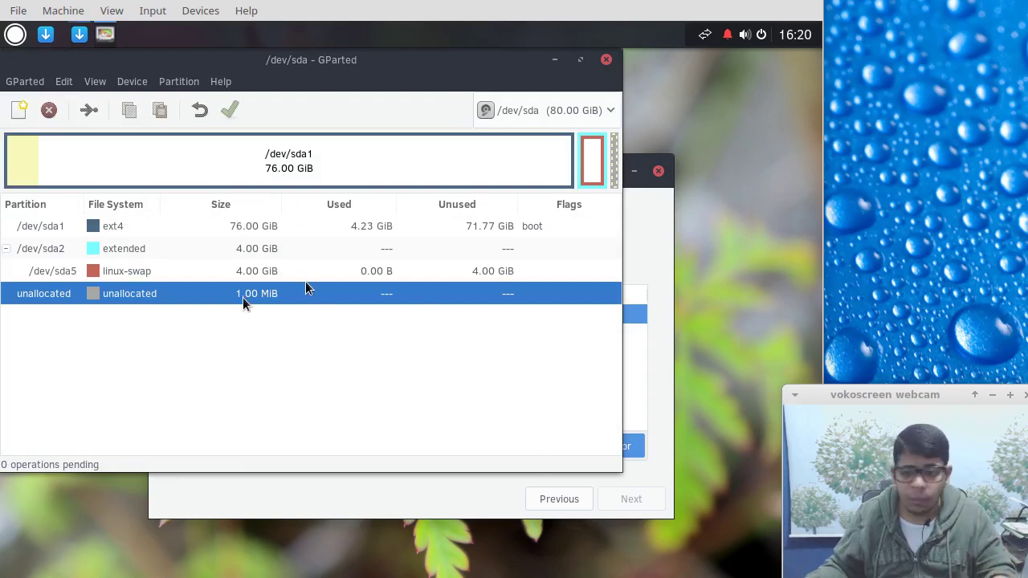
click(607, 60)
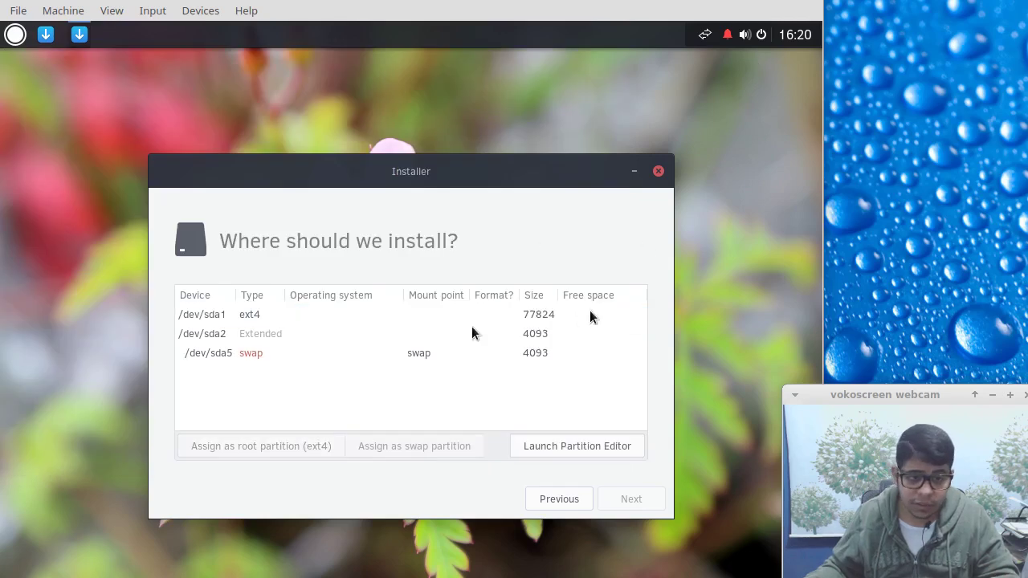
Assign /dev/sda1 as the ext4 root partition and /dev/sda5 as swap.
click(405, 312)
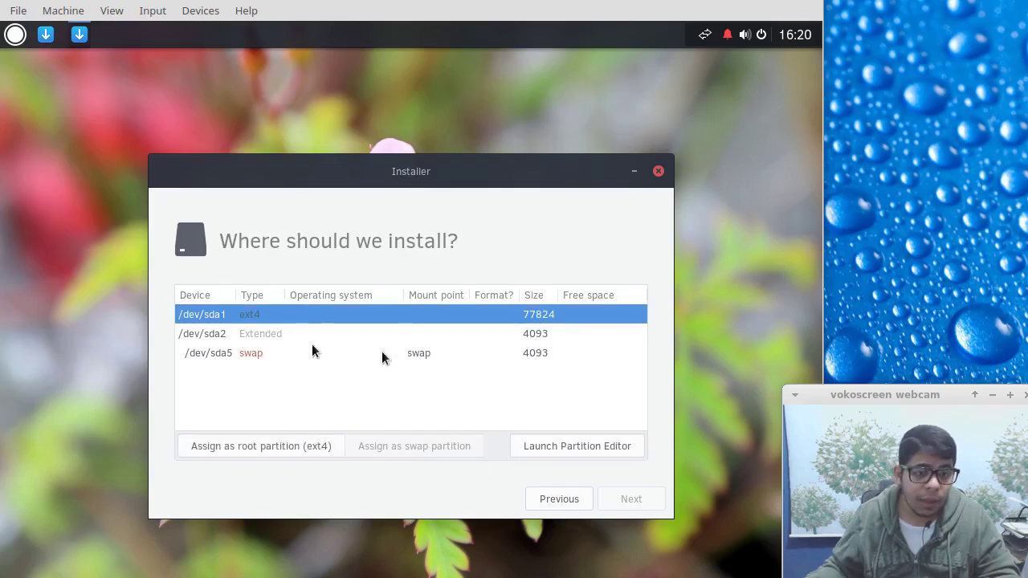
click(277, 444)
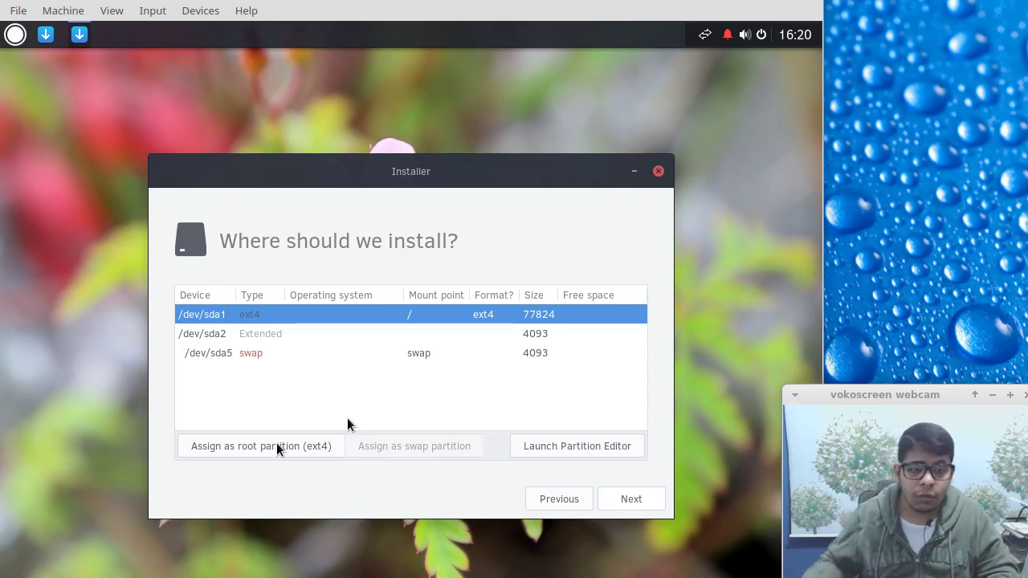
click(290, 353)
click(395, 448)
Set the timezone to Riyadh.
click(613, 498)
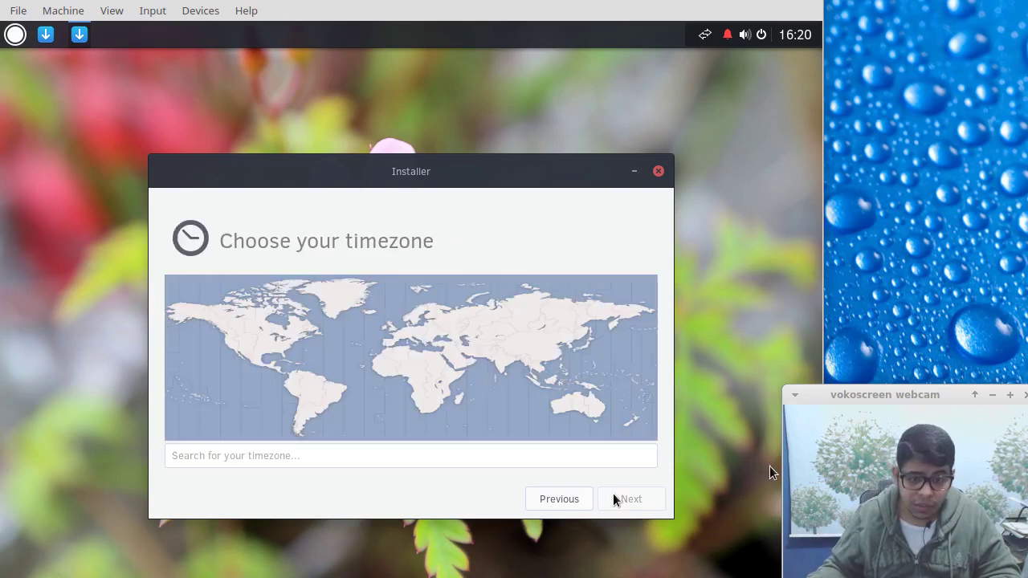
click(460, 361)
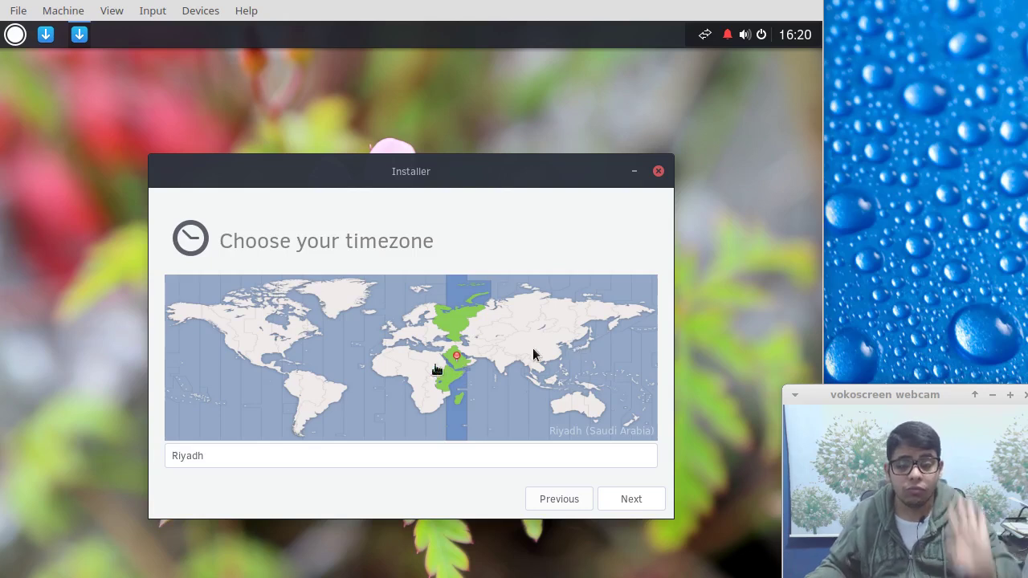
click(619, 499)
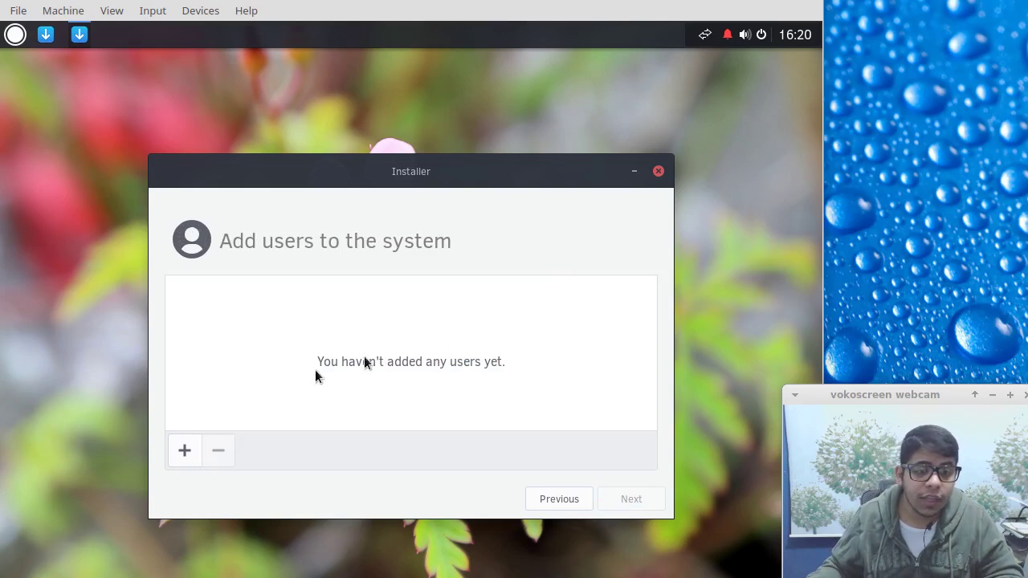
Add a user account with the username, real name and a confirmed password.
click(185, 452)
click(453, 291)
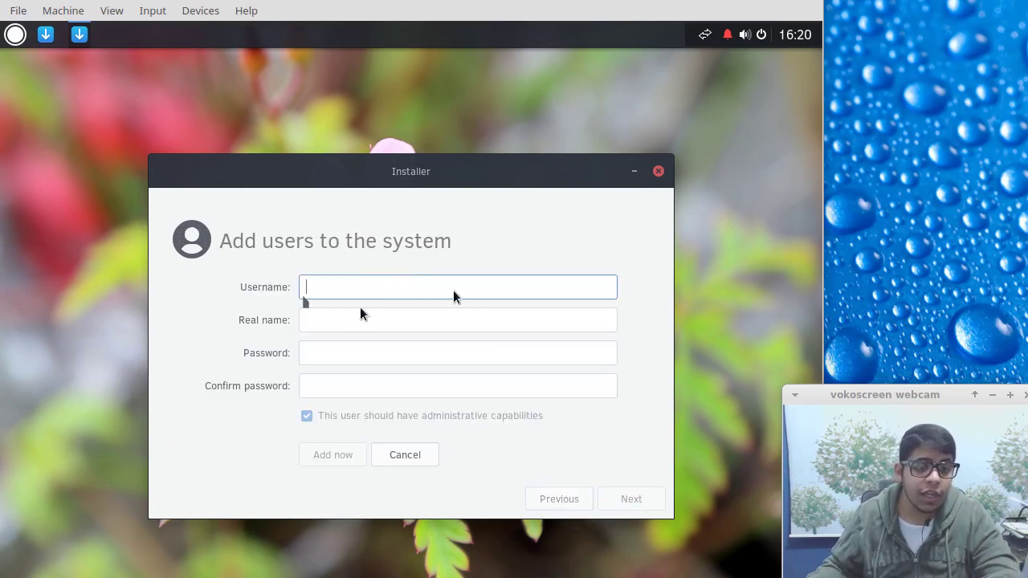
text(abdulmogeeb)
key(Tab)
text(Abdulmogeeb AlHumaid)
key(Tab)
text(******)
key(Tab)
text(******)
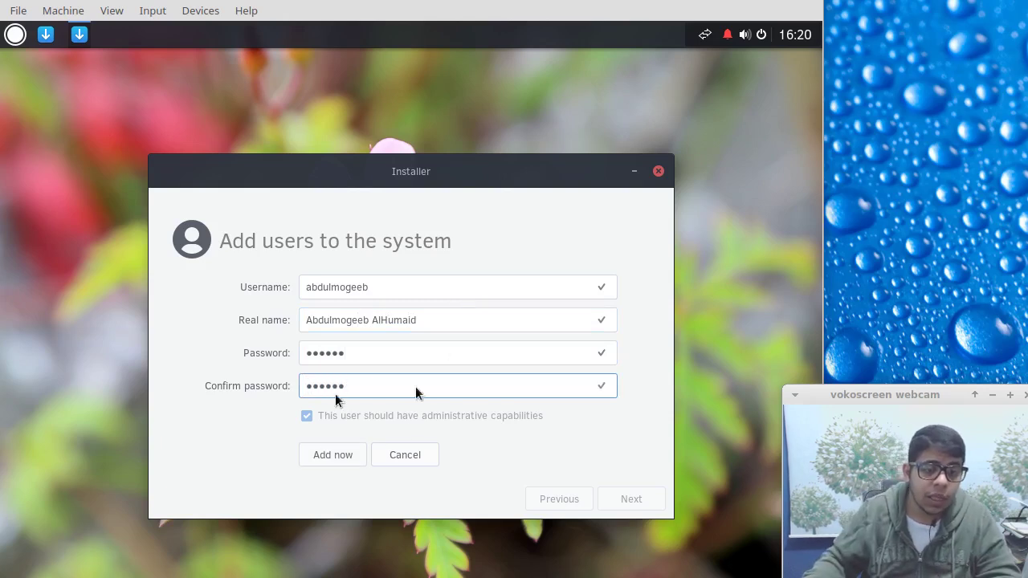
click(323, 454)
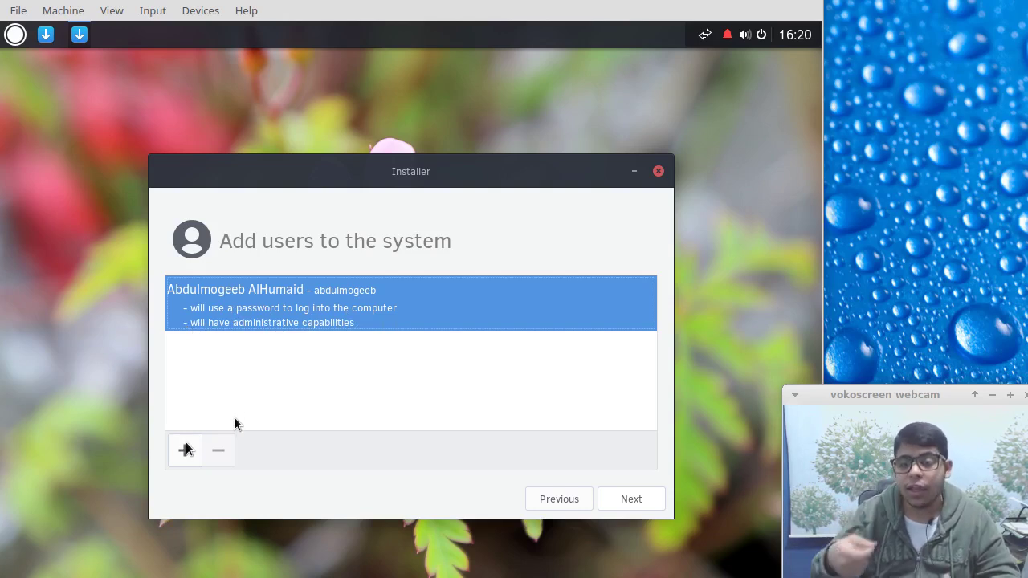
Open a second user form, toggle administrative capabilities on and off, then cancel it and continue.
click(184, 449)
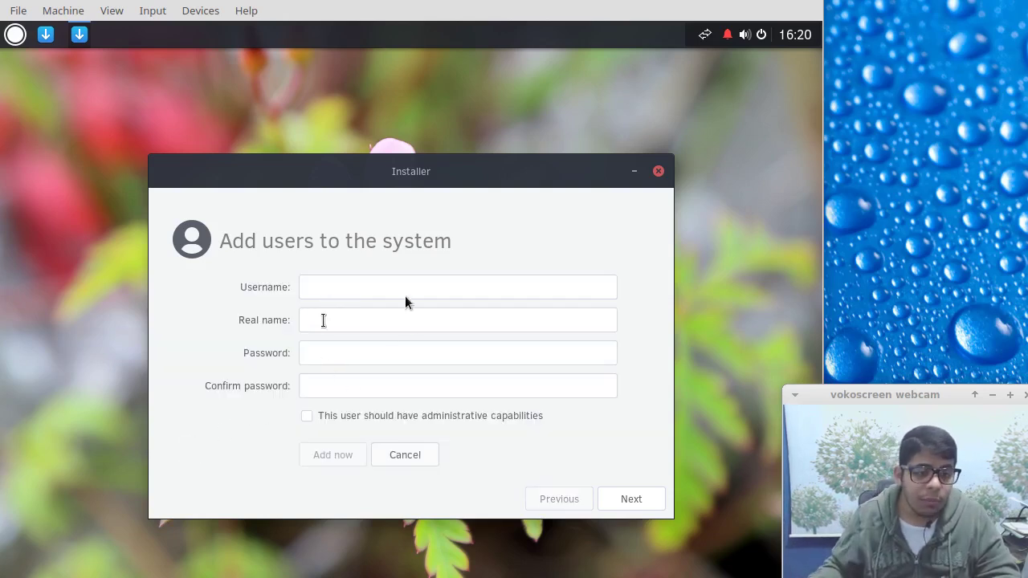
click(330, 287)
click(337, 419)
click(337, 419)
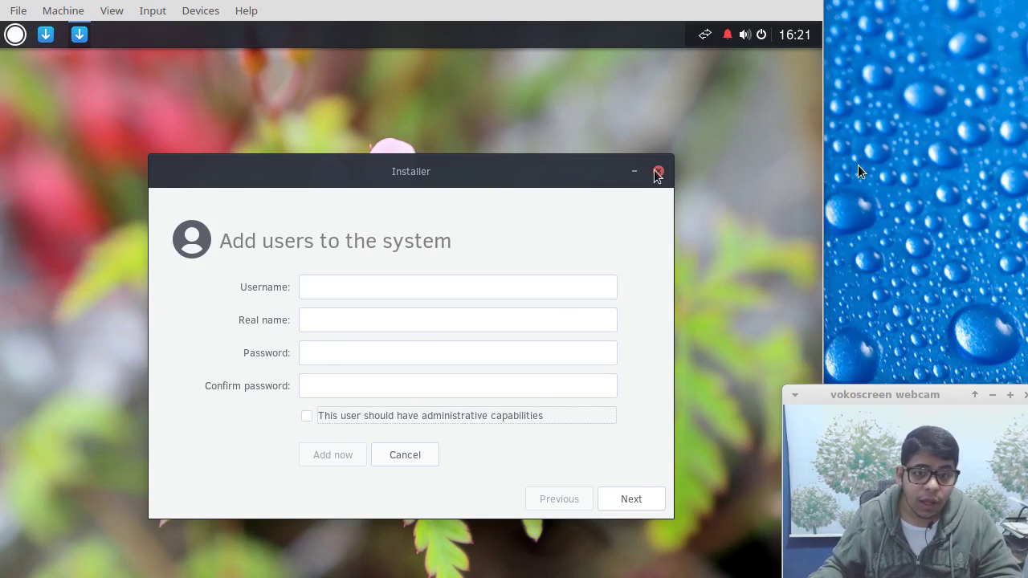
click(402, 463)
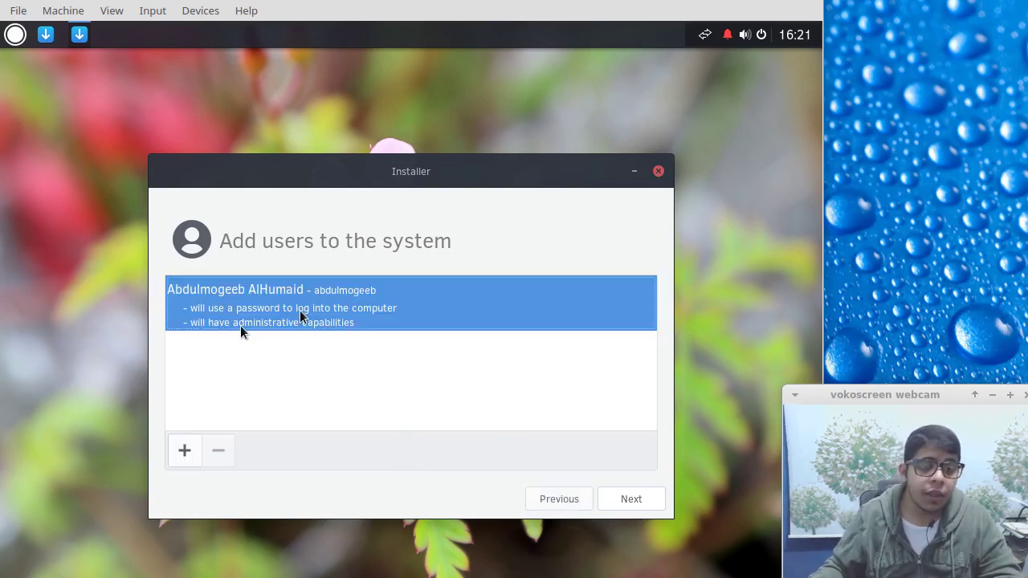
click(620, 501)
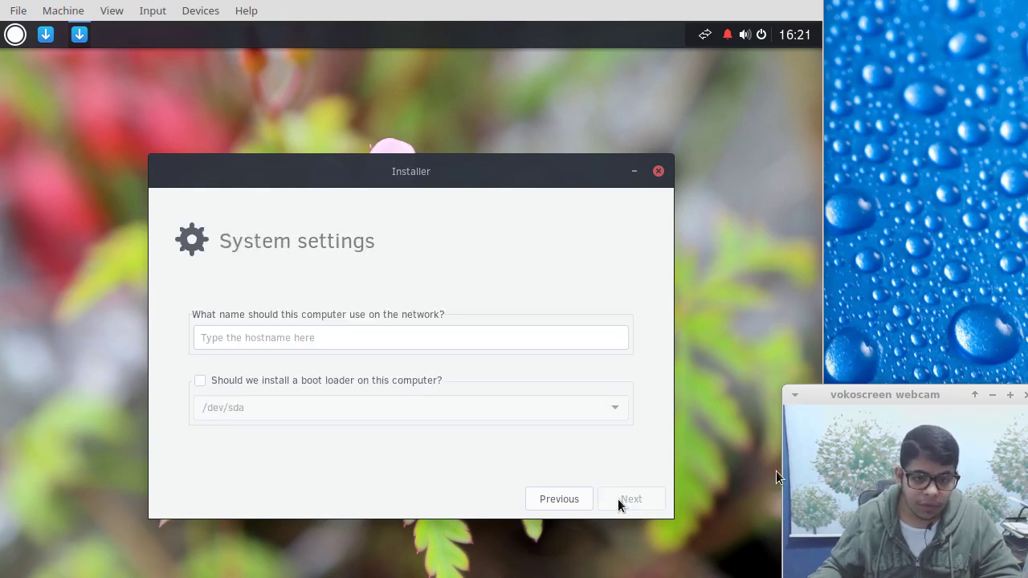
Set the hostname to 'solus', install the boot loader on /dev/sda, and start the installation.
click(400, 342)
text(solus)
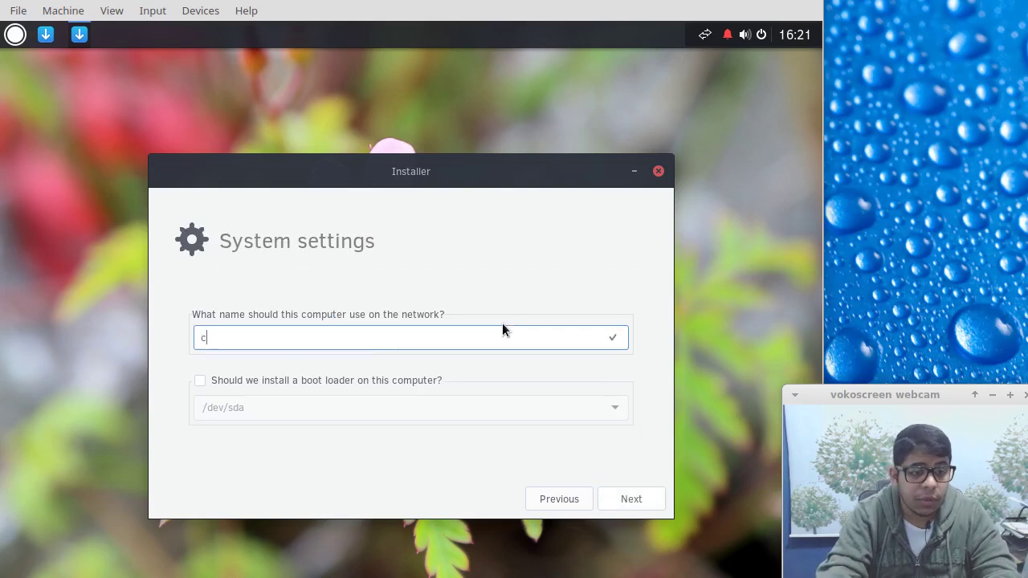
click(200, 381)
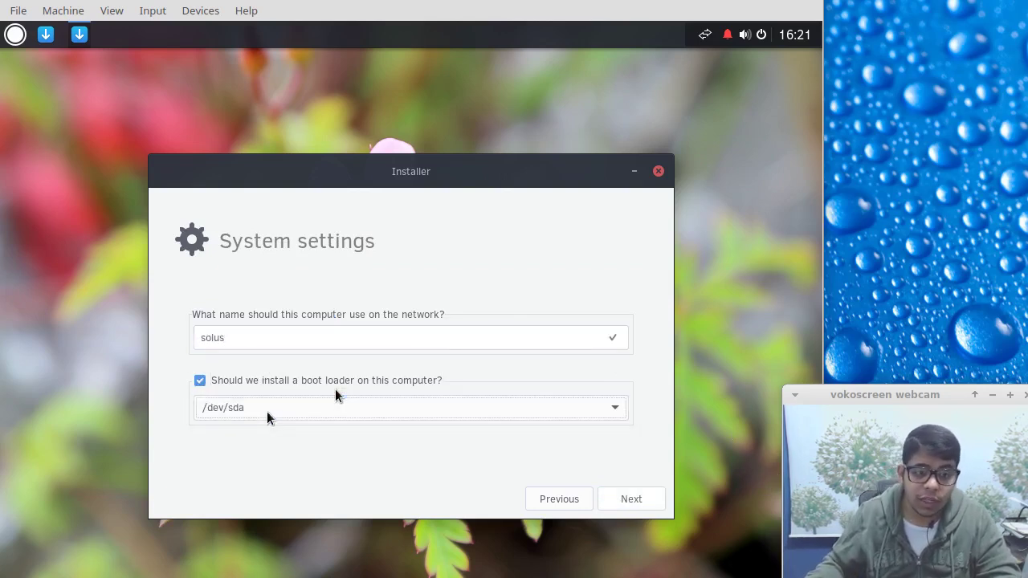
click(620, 499)
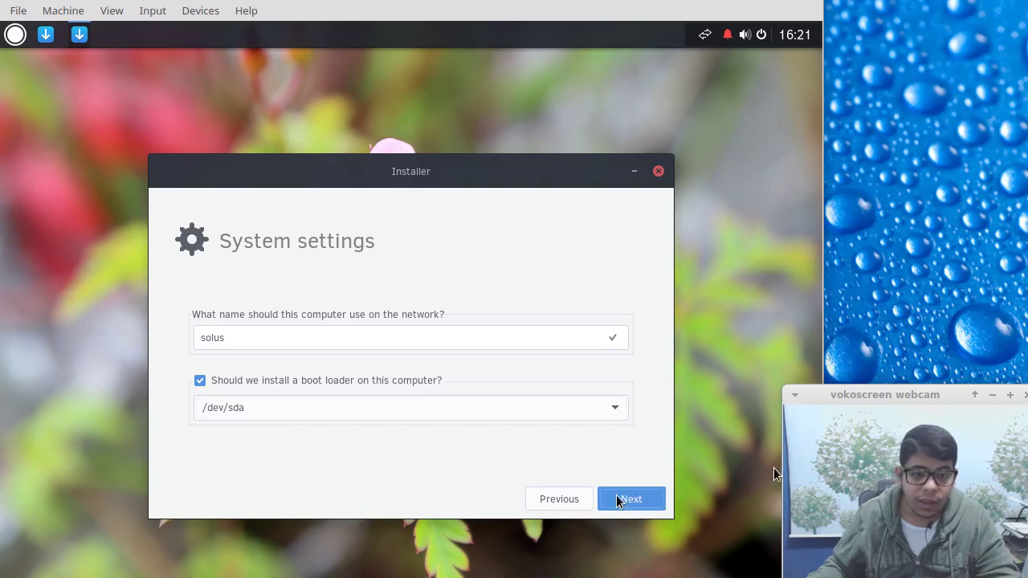
click(617, 496)
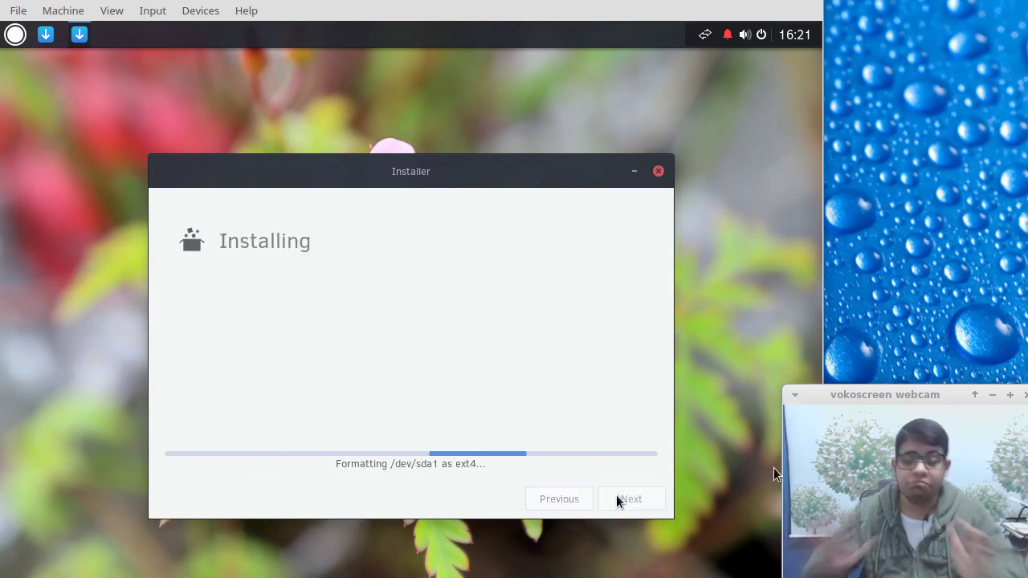